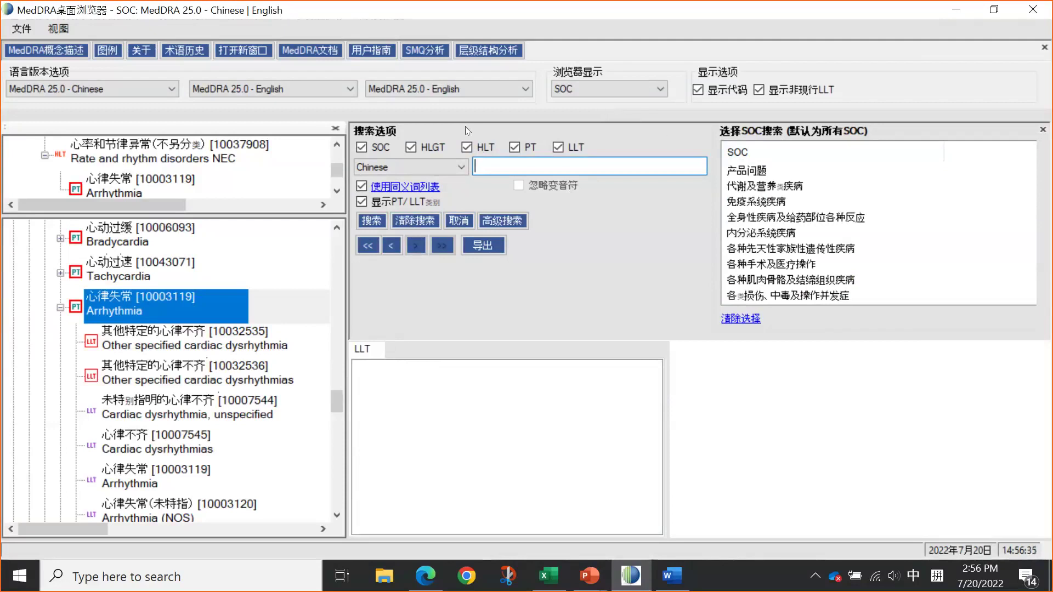
Start importing a MedDRA terminology release and expand the Documents folder under This PC when choosing the data folder.
left_click(14, 31)
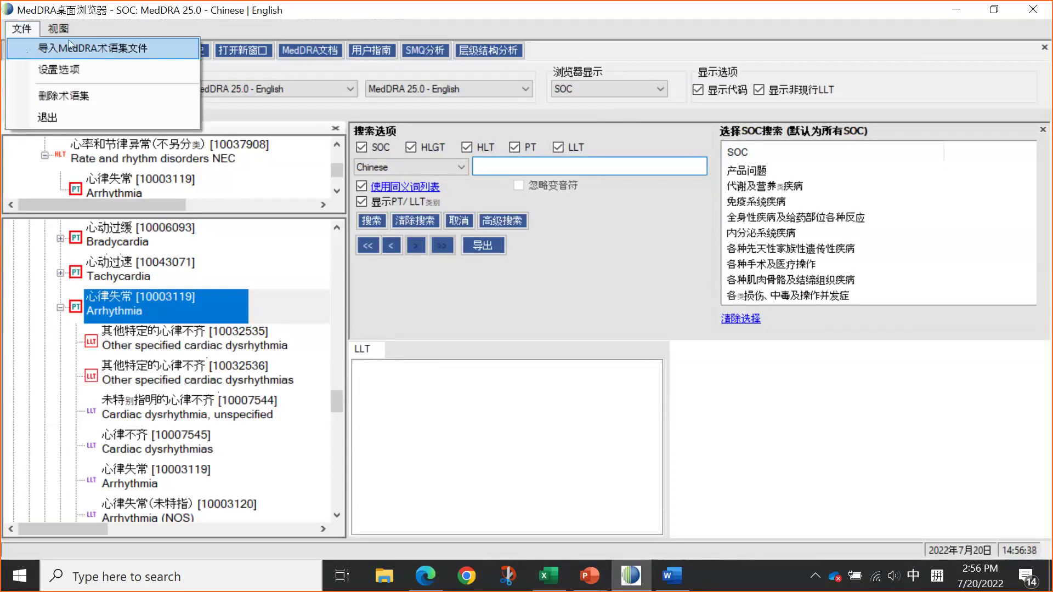
left_click(75, 47)
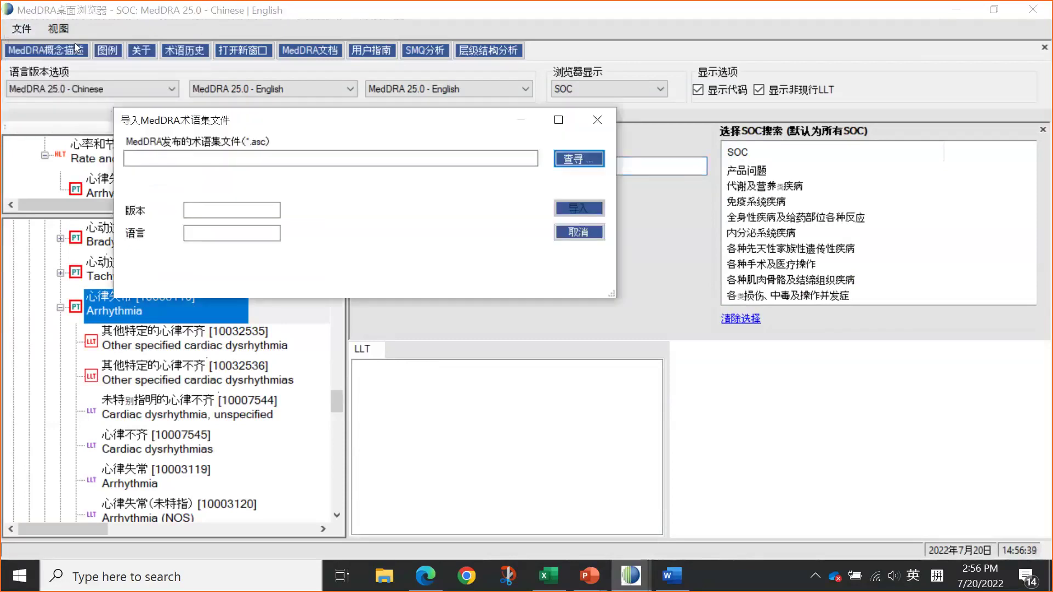
left_click(566, 160)
scroll(472, 299, "down", 1)
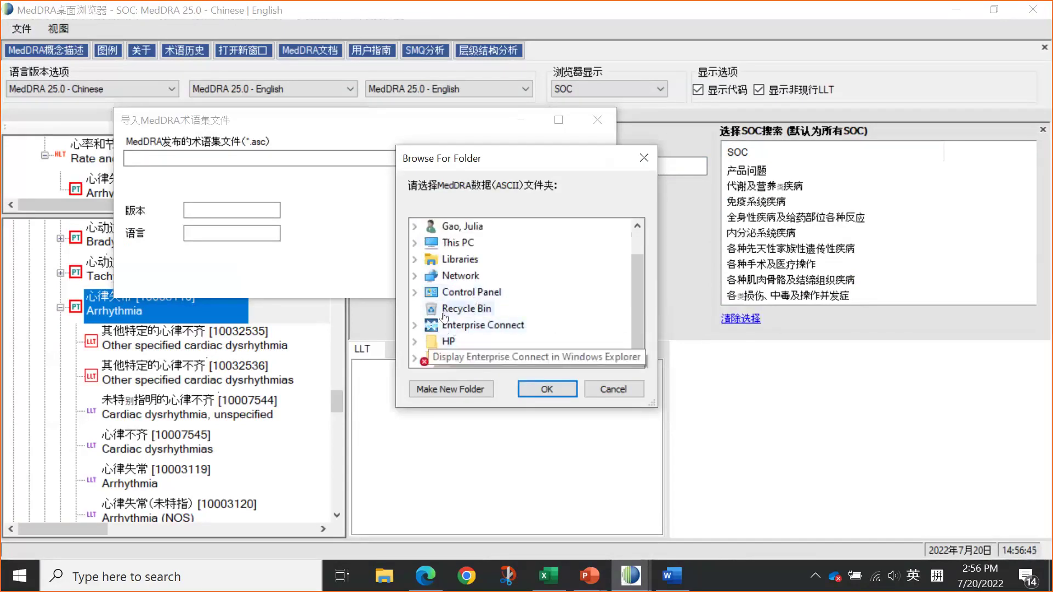
double_click(439, 242)
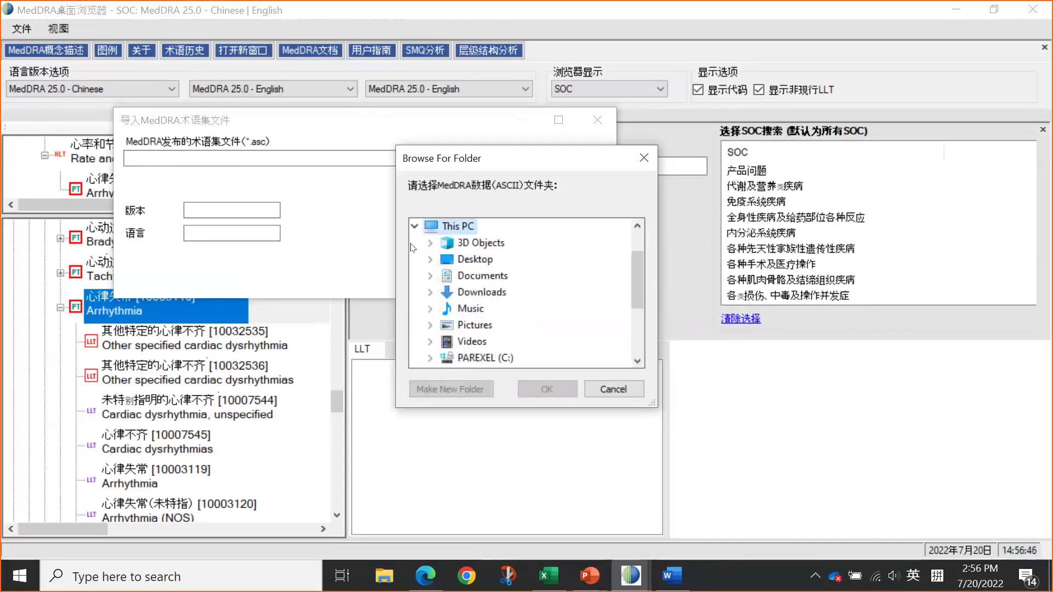
scroll(433, 262, "down", 2)
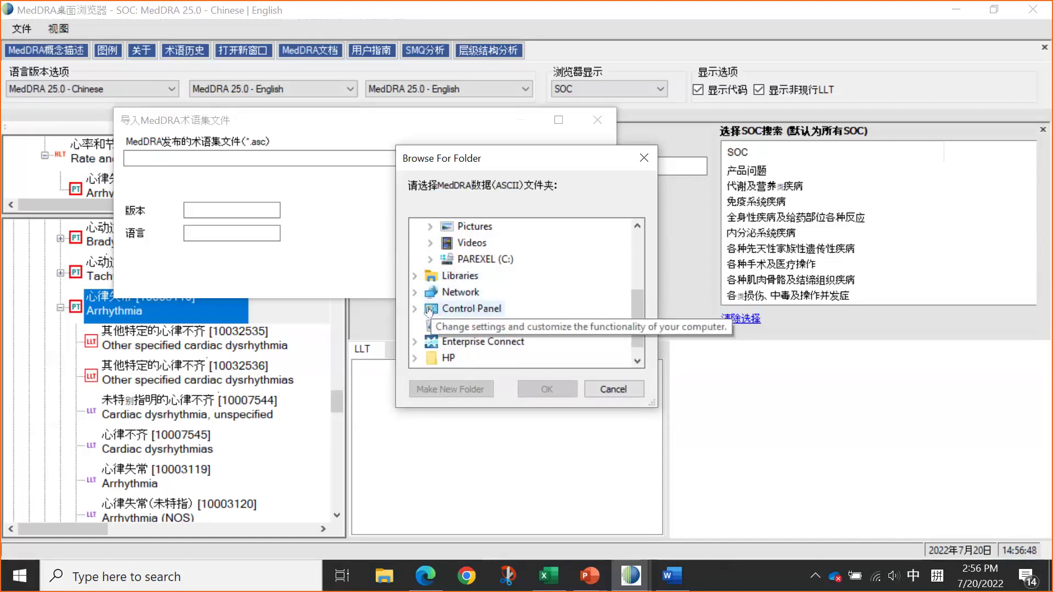
scroll(431, 309, "up", 1)
left_click(430, 226)
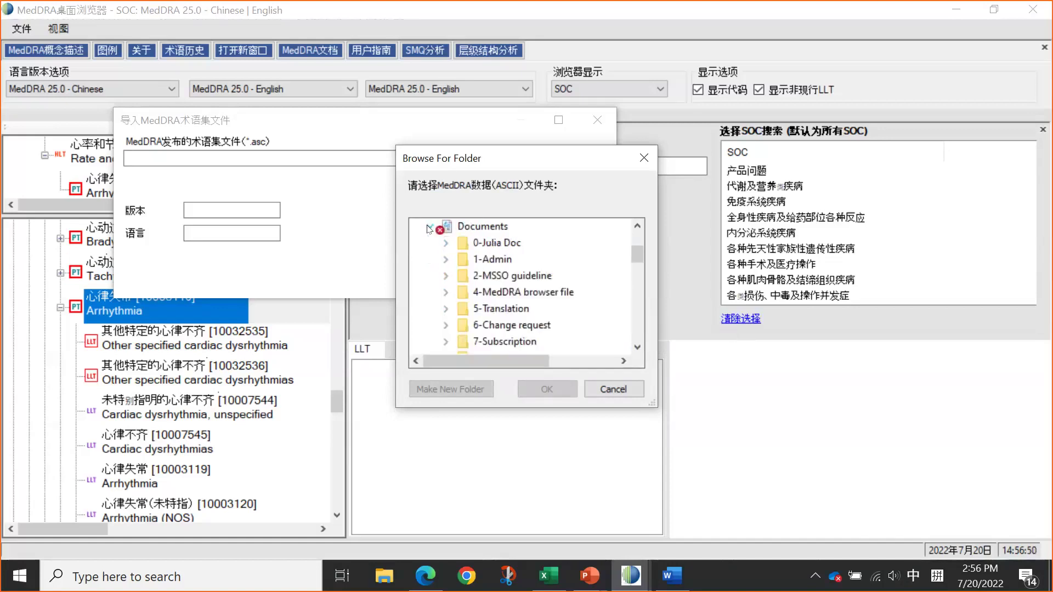
Choose the ascii-250 folder inside 4-MedDRA browser file, V25.0-CN, and leave the import without loading it.
left_click(446, 292)
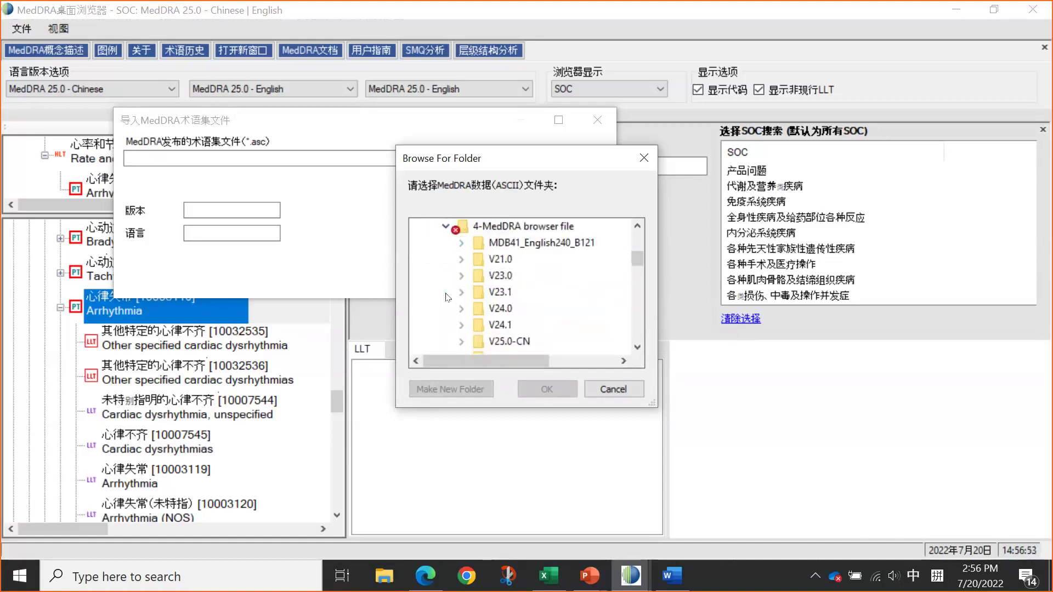
left_click(461, 341)
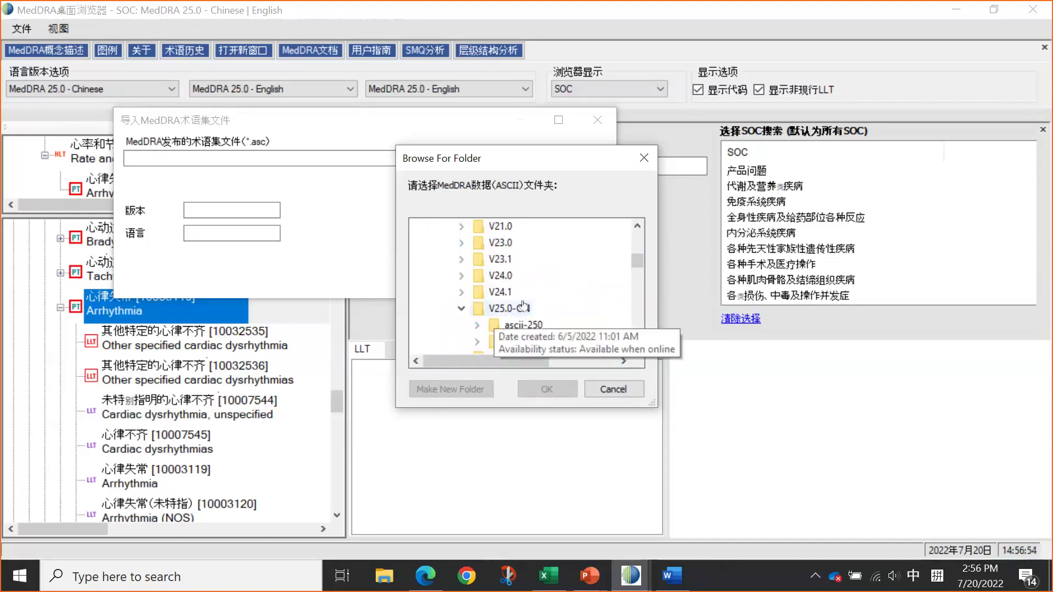
scroll(526, 279, "down", 2)
scroll(530, 275, "up", 1)
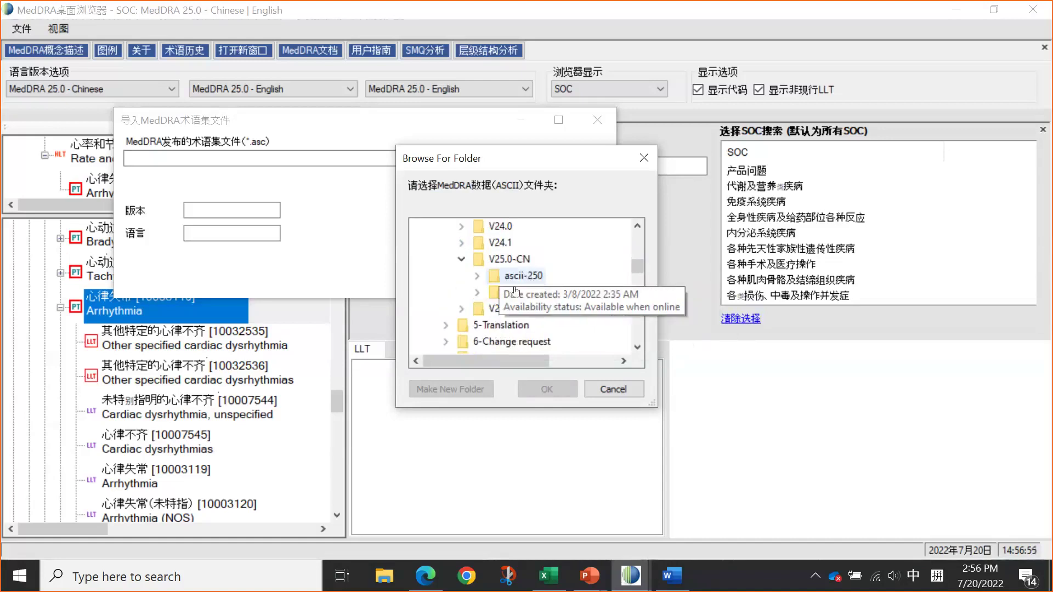
left_click(521, 277)
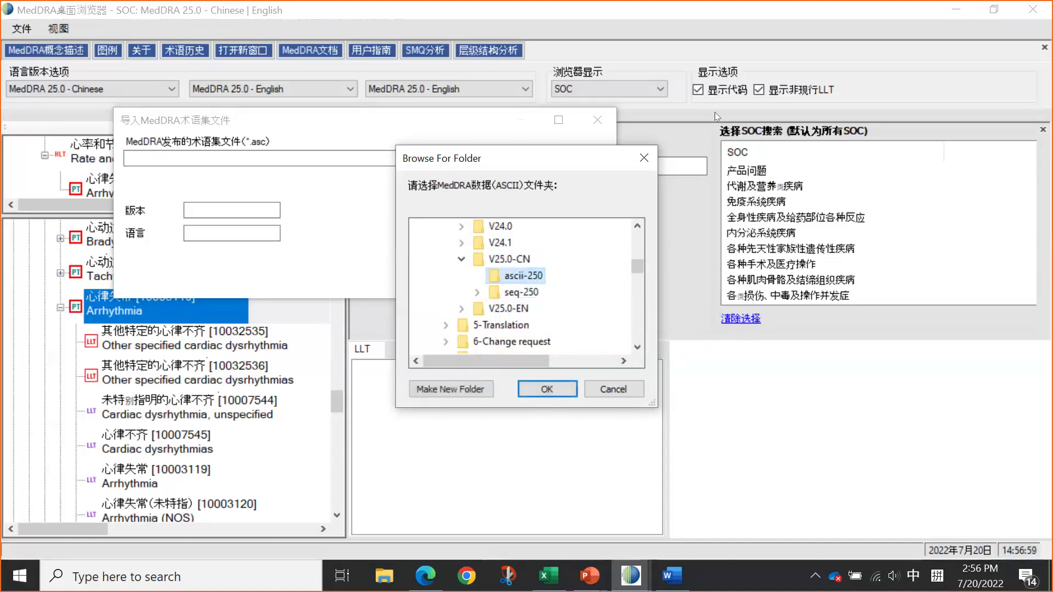
left_click(645, 158)
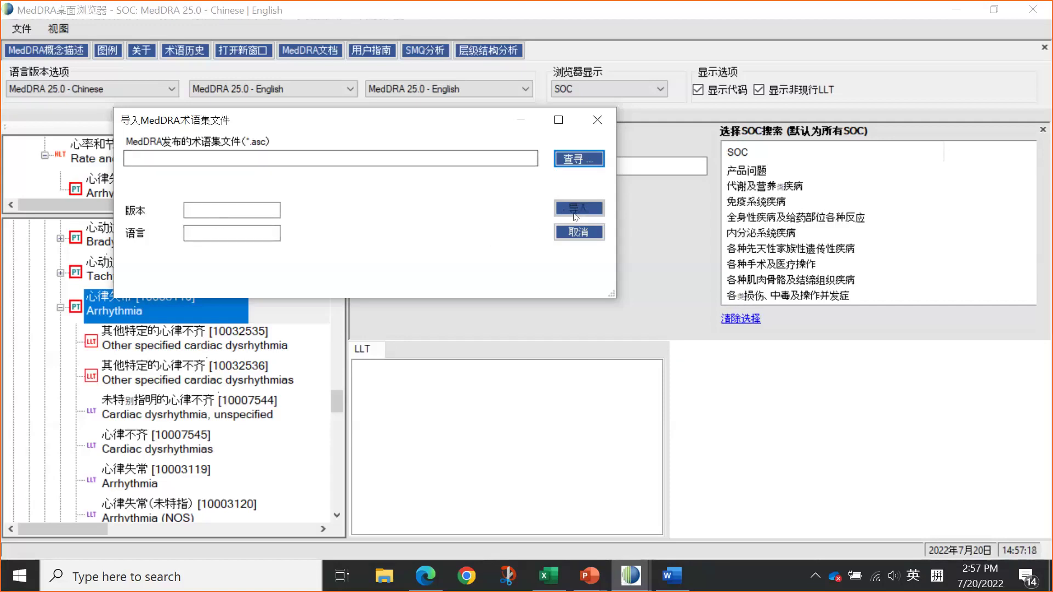
left_click(597, 119)
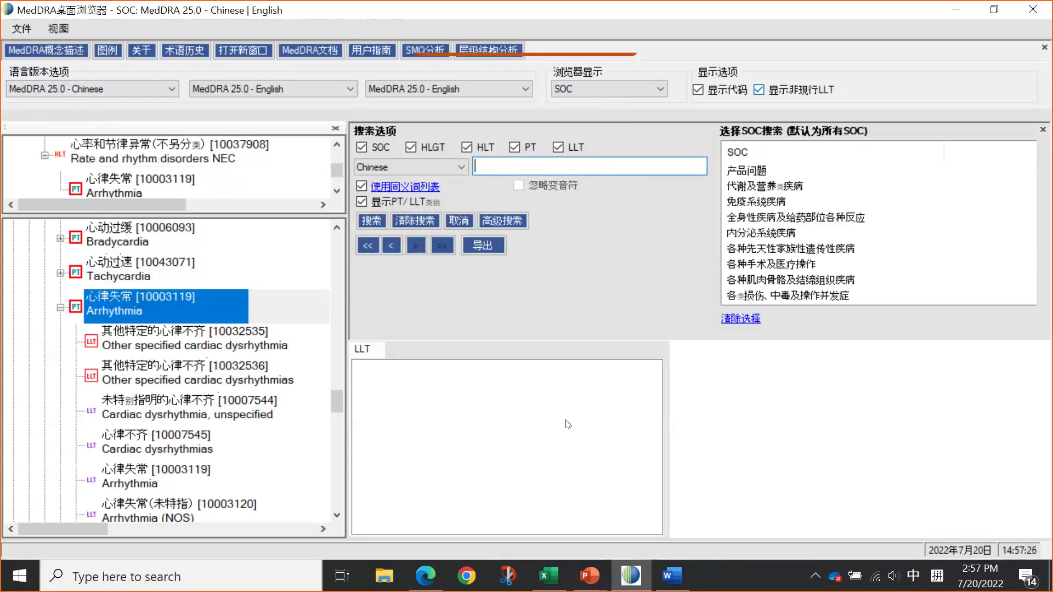
Review the available interface languages and the third-language terminology versions in the settings, and close them without changes.
left_click(24, 34)
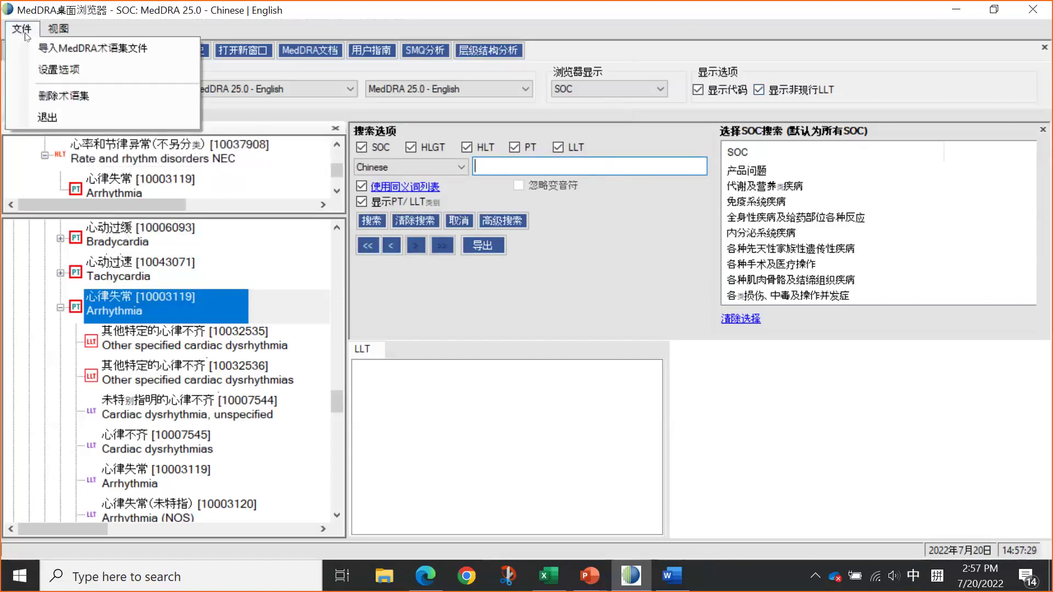
left_click(44, 75)
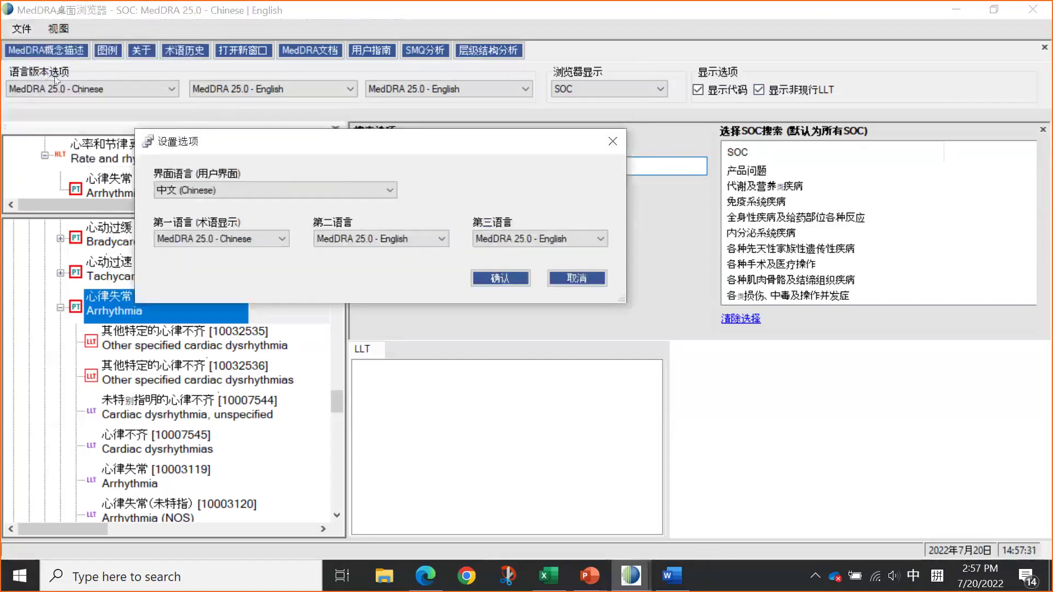
left_click(216, 187)
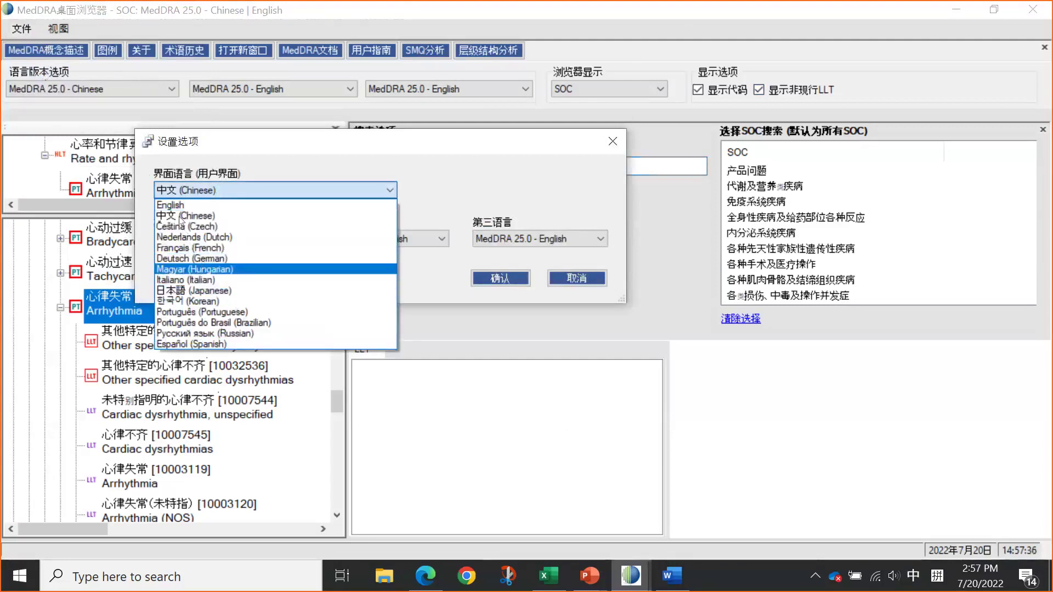
left_click(235, 152)
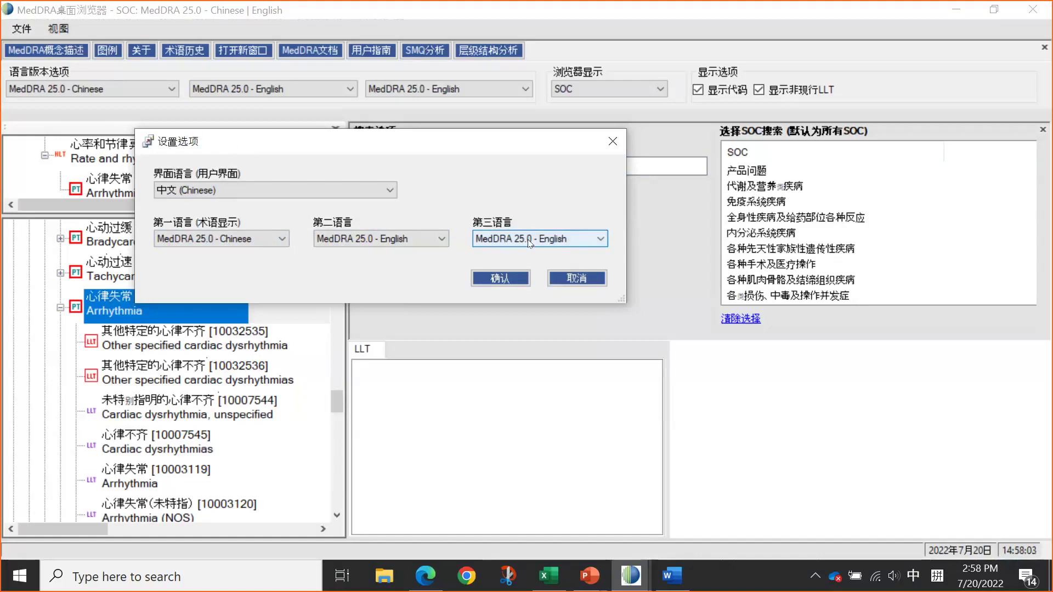
left_click(510, 242)
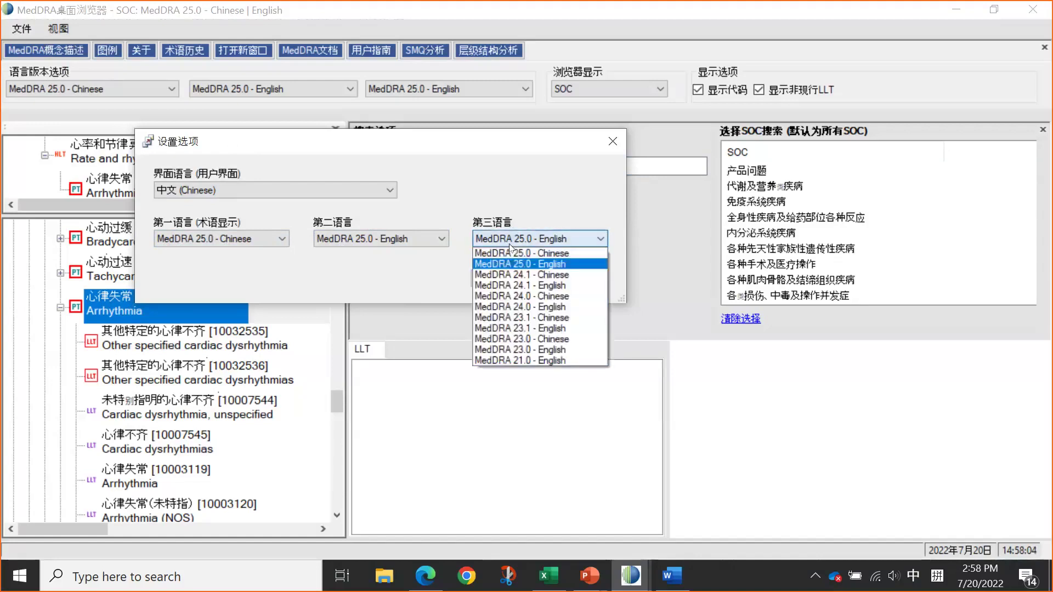
left_click(510, 245)
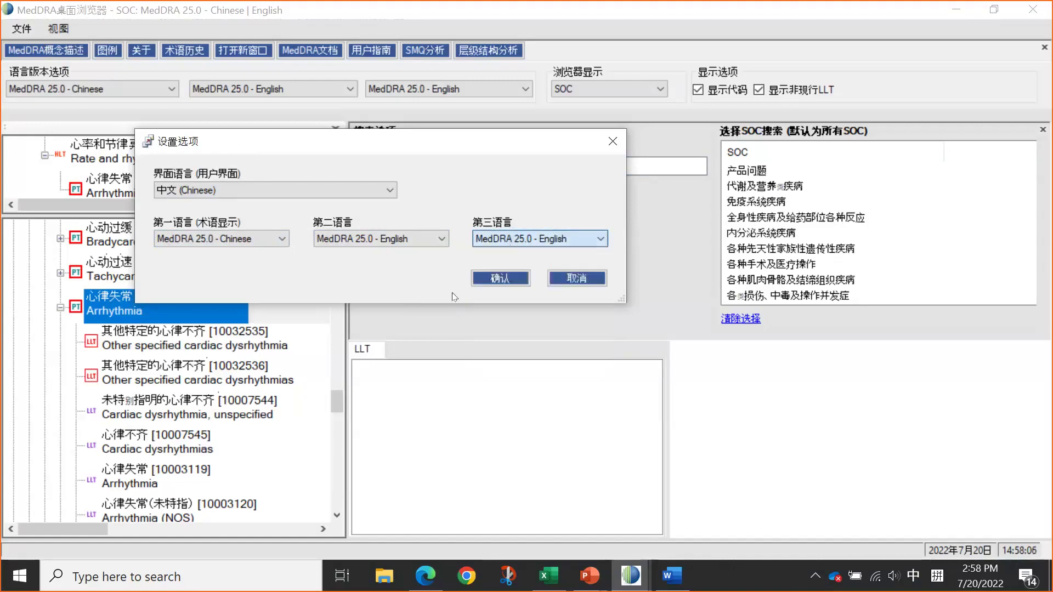
left_click(608, 140)
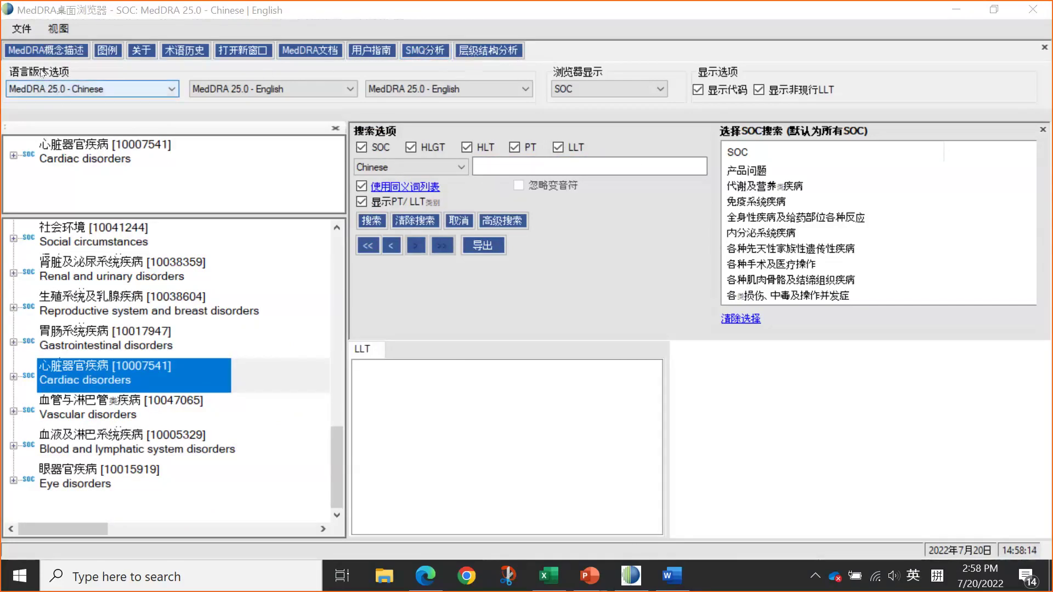
Open the MedDRA concept descriptions page, look through its entries and examine those around the letter N.
left_click(42, 50)
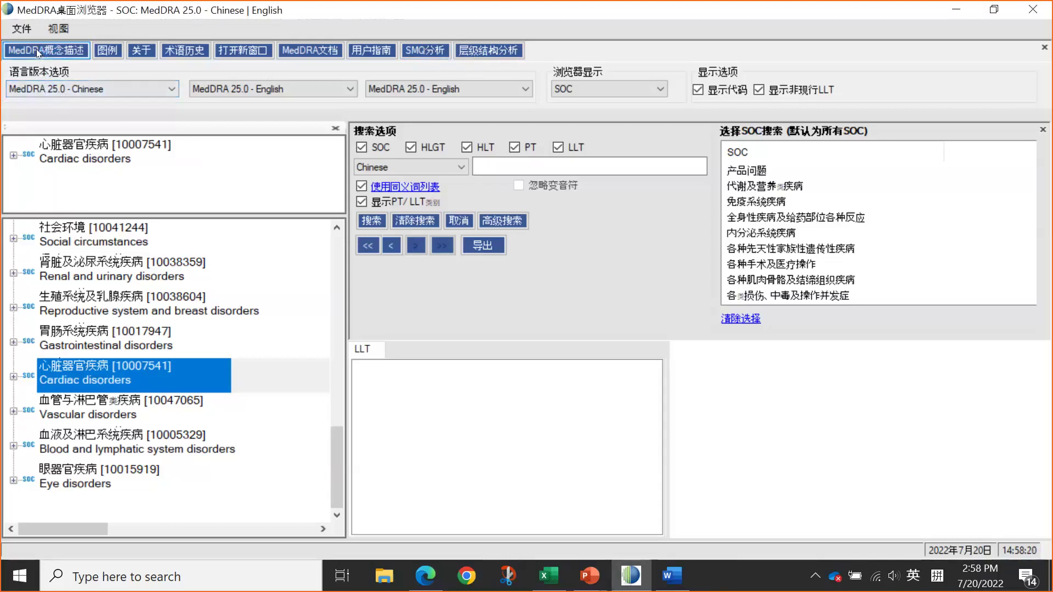
left_click(38, 50)
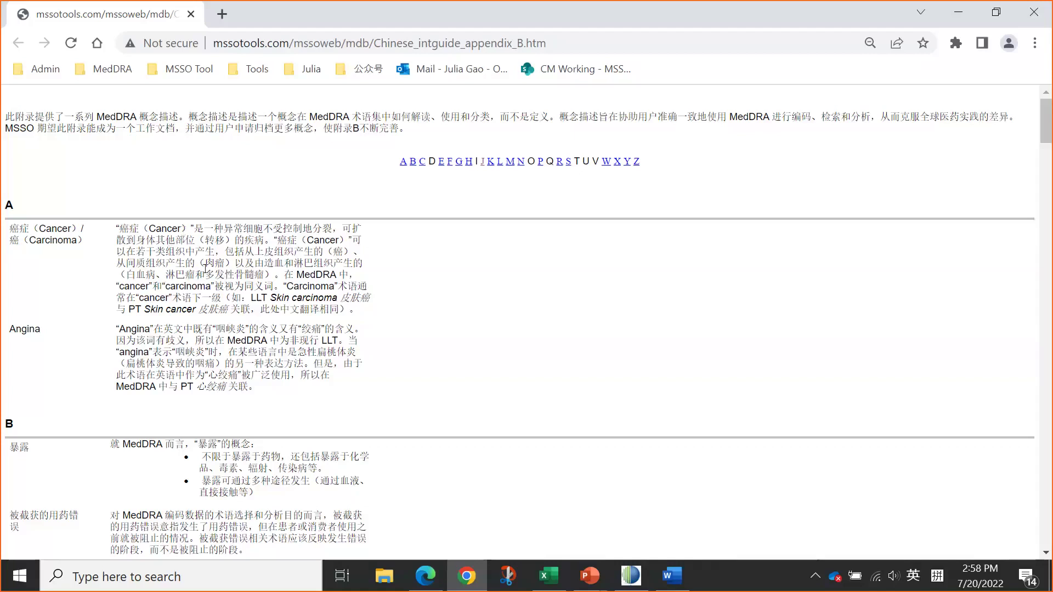
scroll(209, 293, "down", 15)
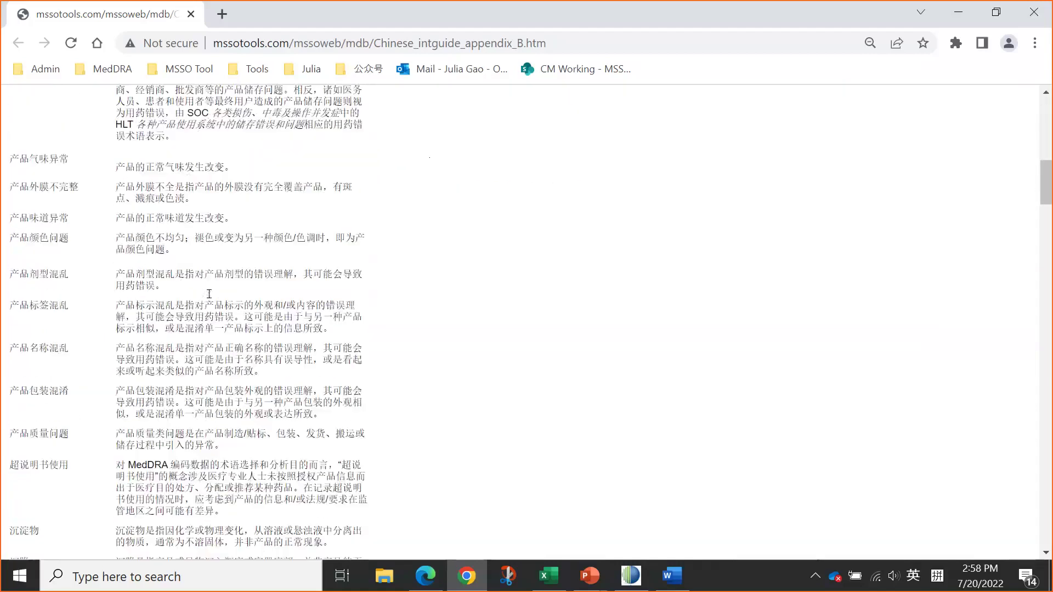
scroll(214, 296, "up", 15)
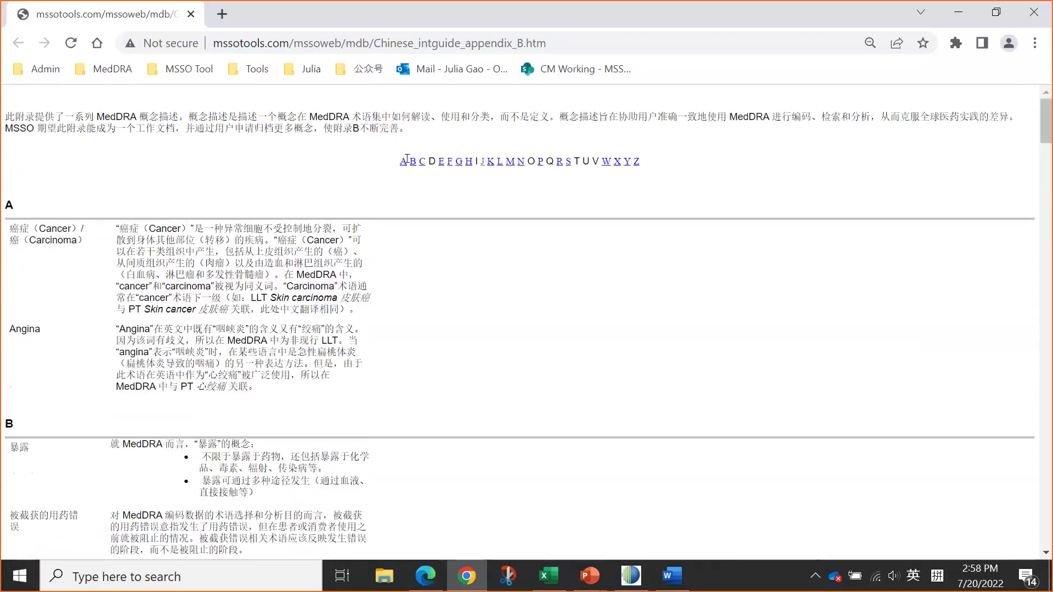
left_click(521, 163)
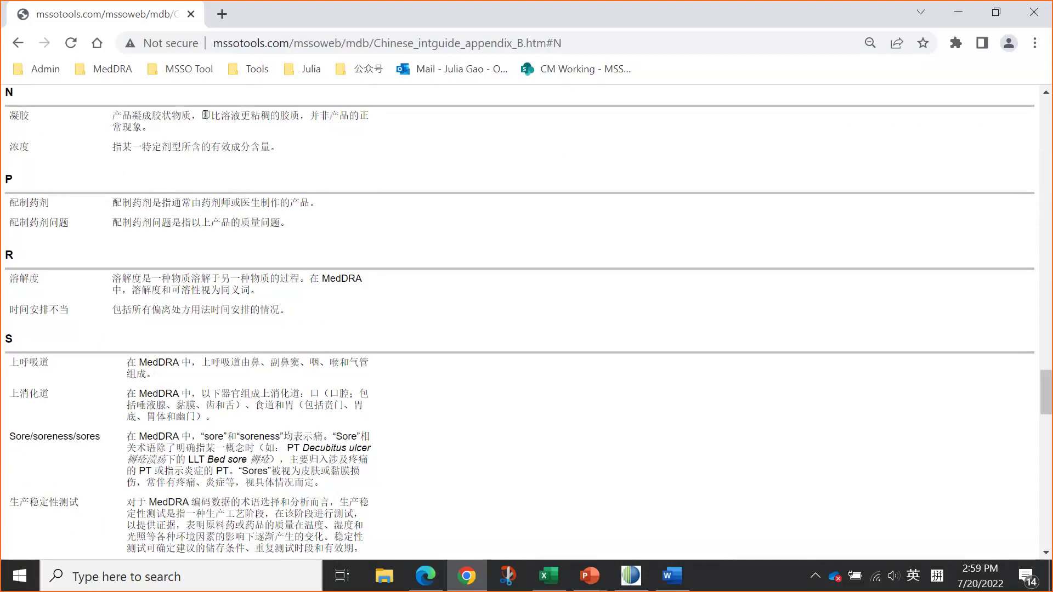
scroll(507, 193, "up", 7)
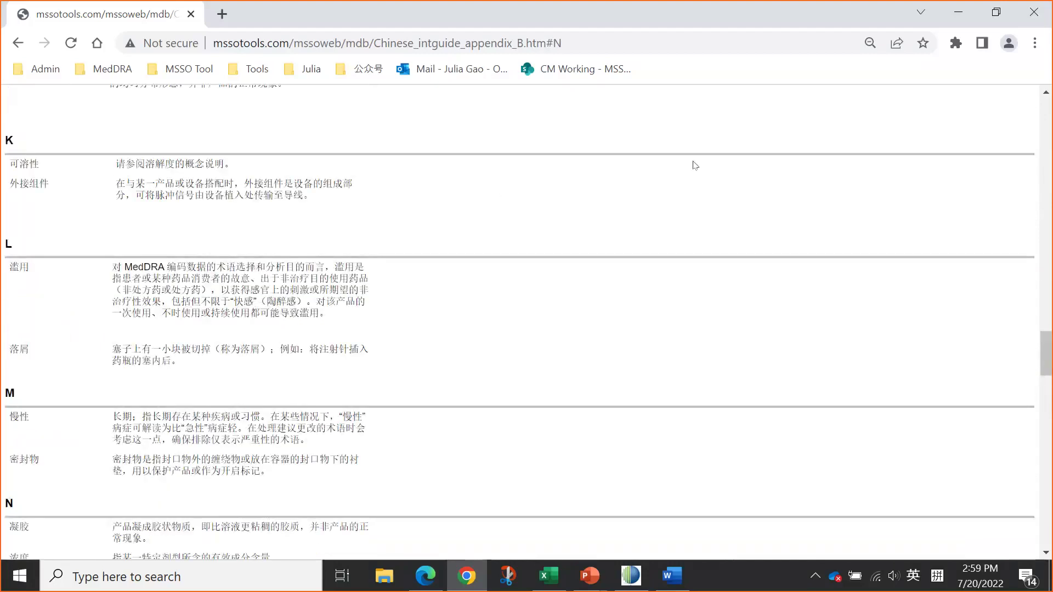
Switch back to the MedDRA desktop browser, view the legend of term icons and close it.
left_click(631, 574)
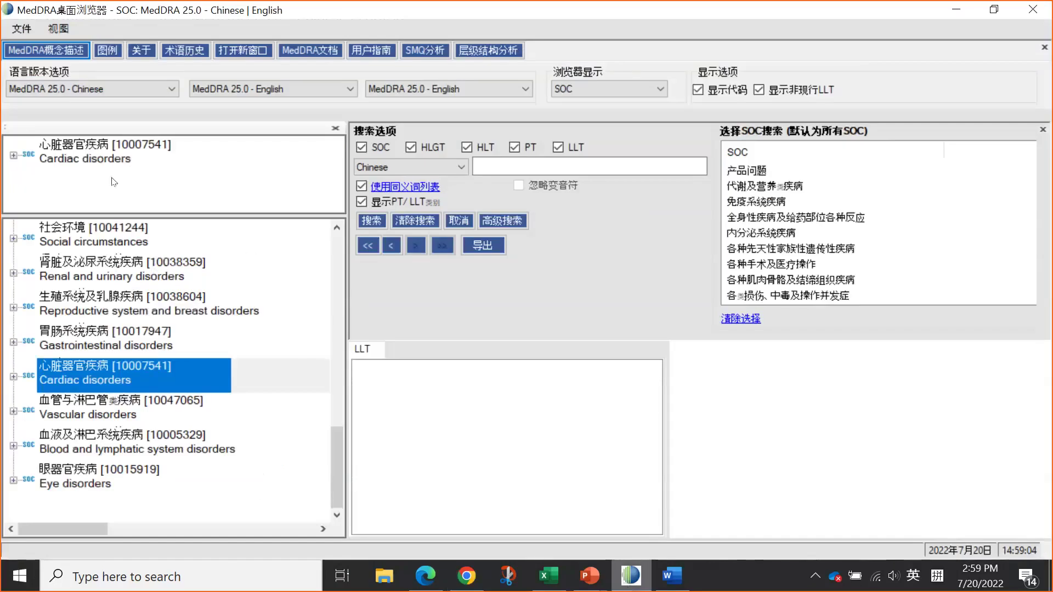
left_click(108, 52)
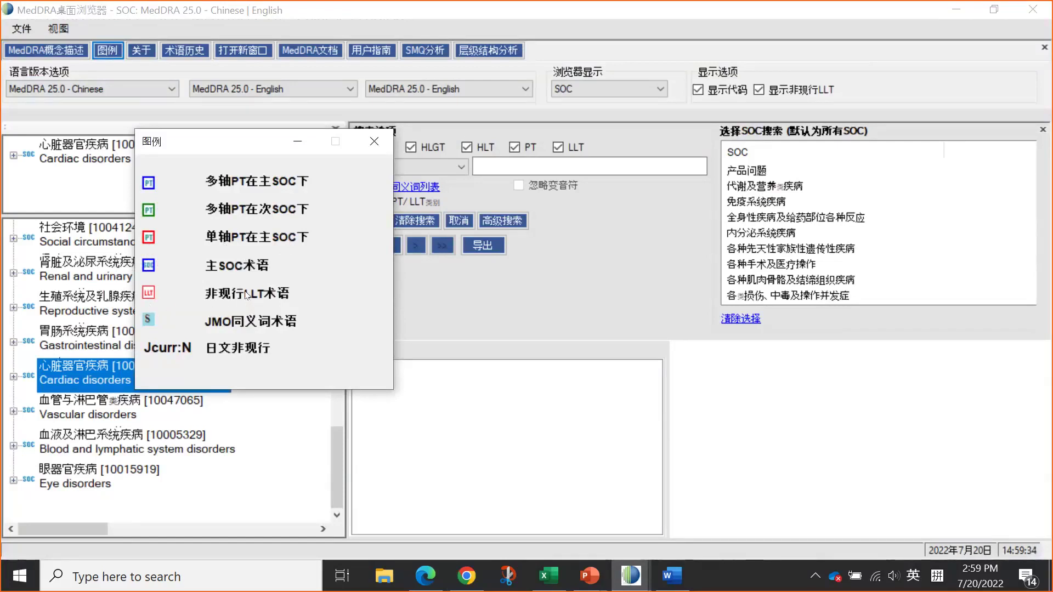
left_click(374, 142)
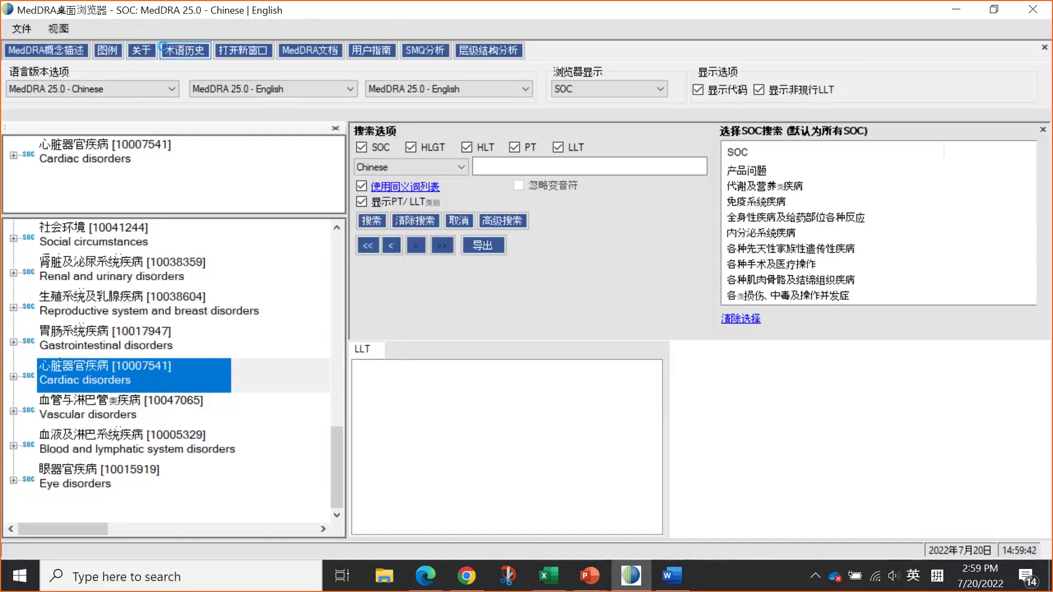
View the term history search with its language set to English, and close it without searching.
left_click(165, 49)
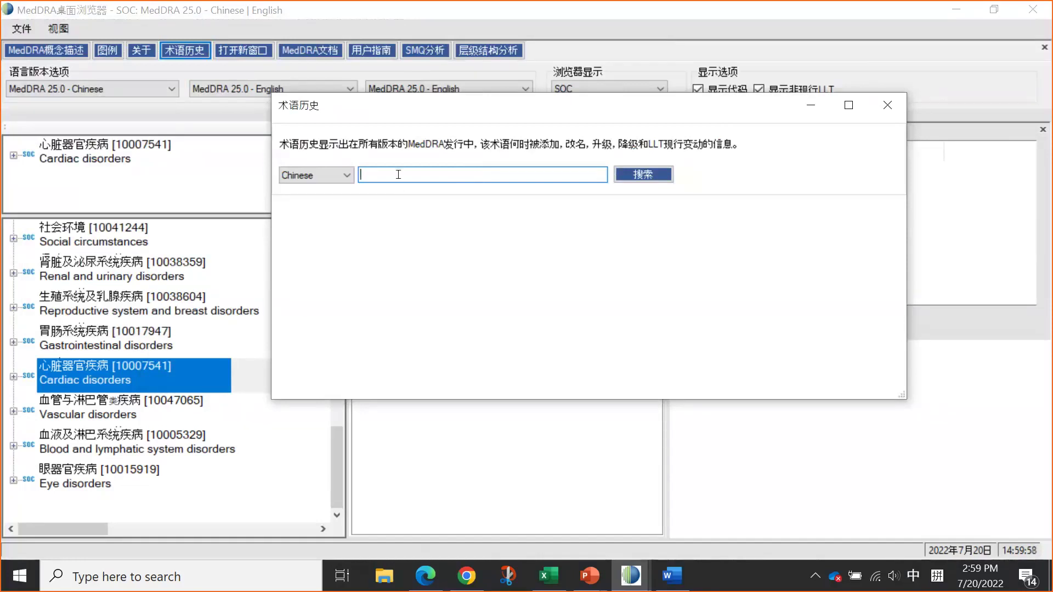
left_click(346, 176)
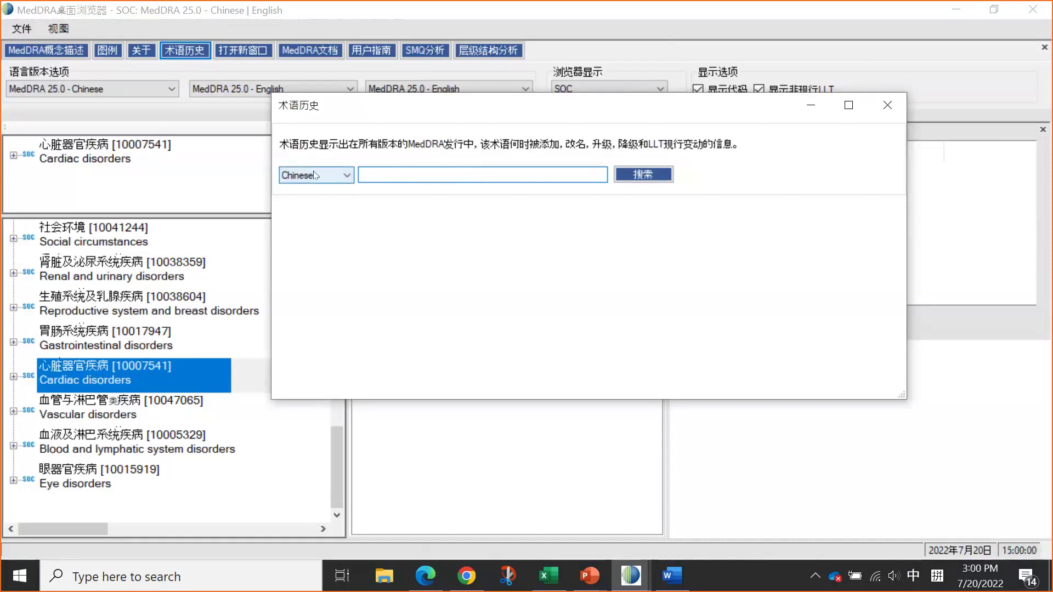
left_click(347, 175)
left_click(334, 200)
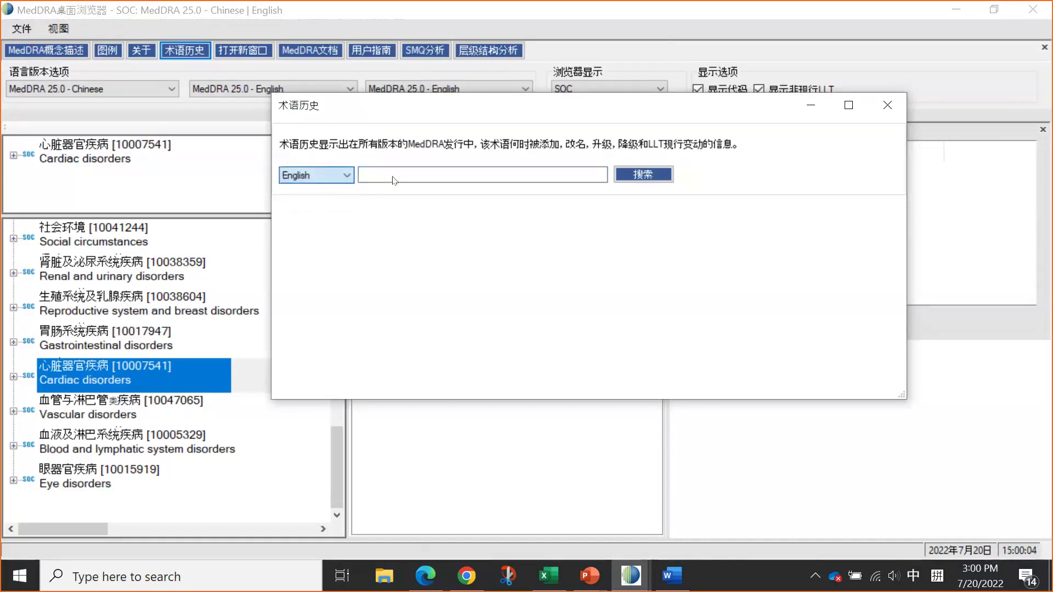
key("Tab")
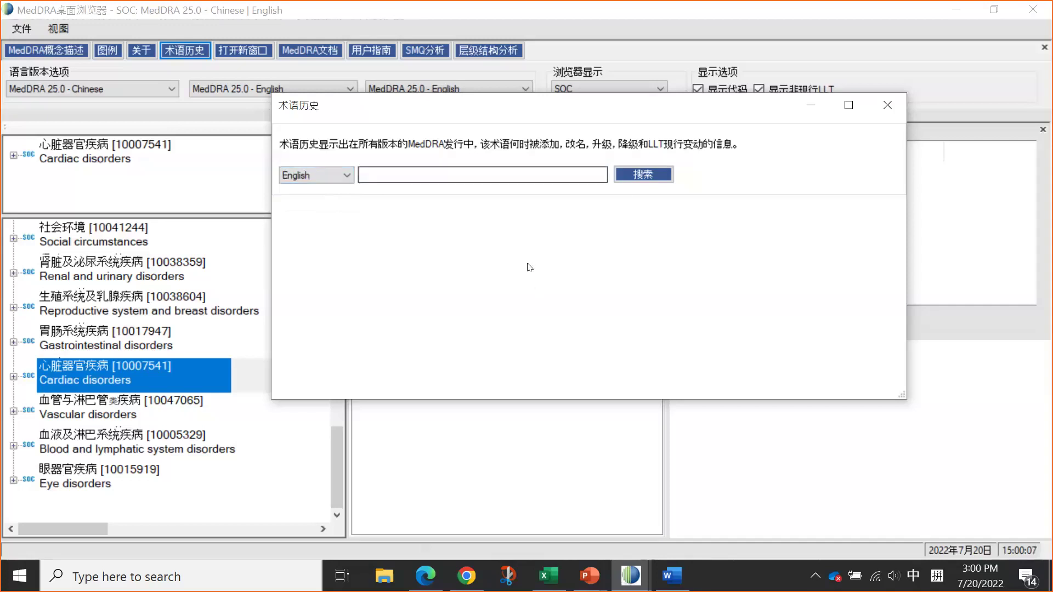
left_click(885, 105)
Open the Chinese MedDRA support documentation website and dismiss its tracking notice.
left_click(227, 49)
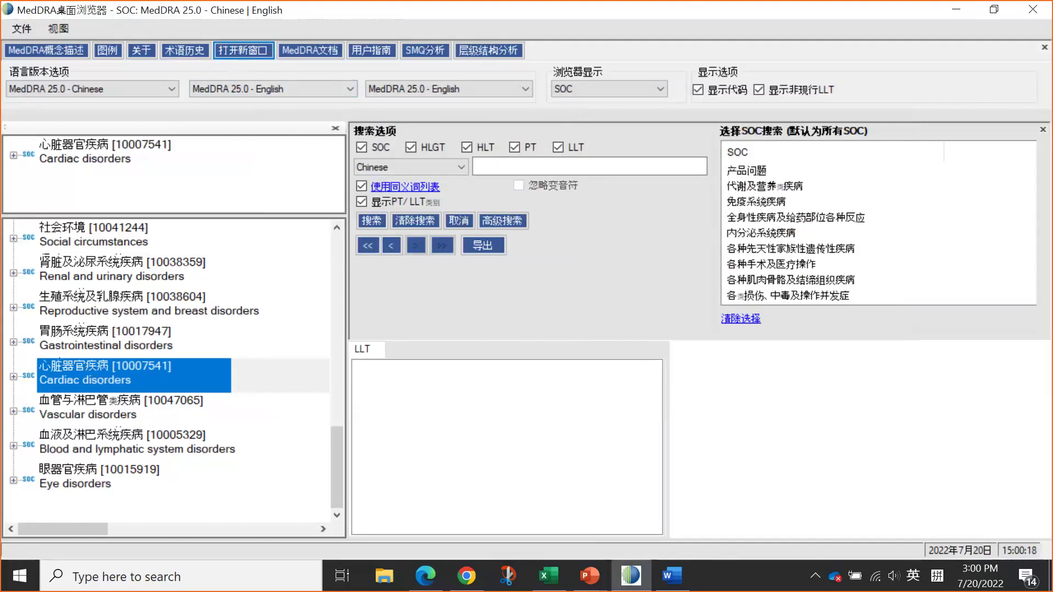
left_click(301, 50)
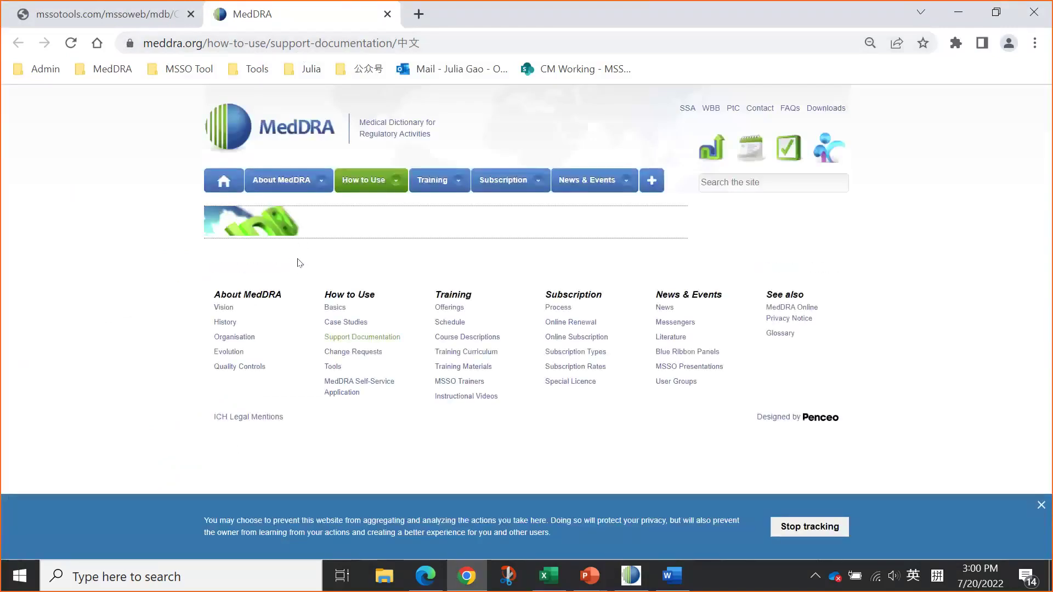
left_click(1039, 505)
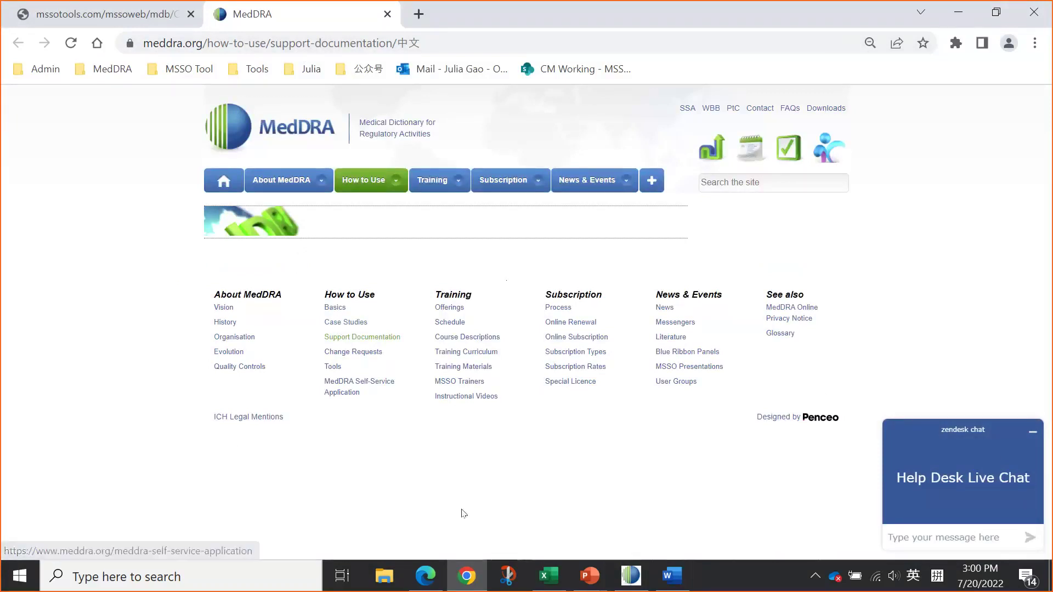
Switch to the Edge browser's MedDRA Support Documentation page and set its language to 中文 (Chinese).
left_click(425, 576)
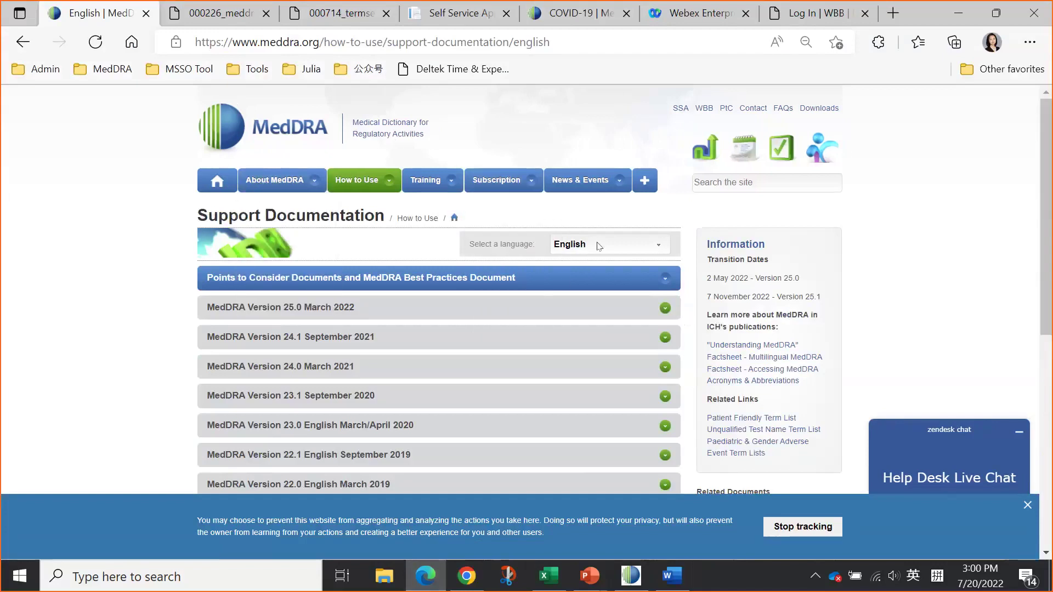
left_click(567, 250)
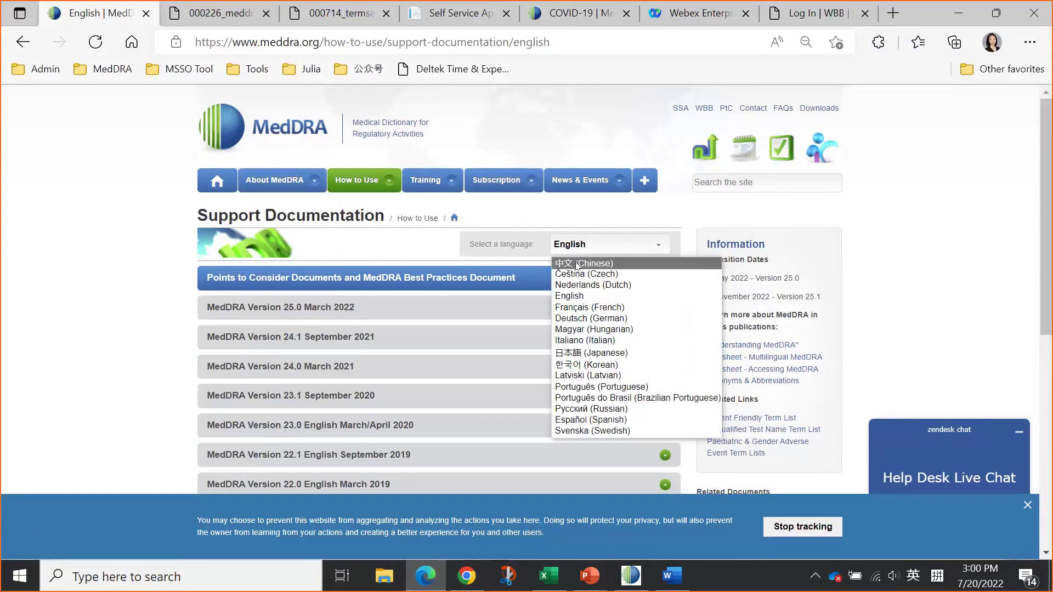
left_click(577, 264)
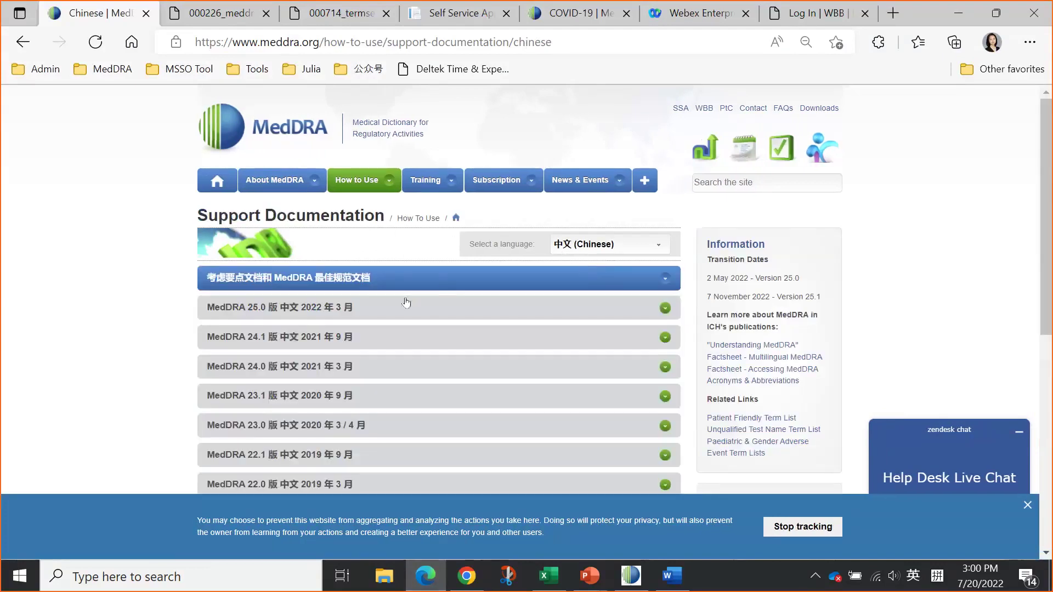
Look through the Chinese documents for MedDRA 25.0 and 24.1, and expand the Points to Consider and best practices section (考虑要点文档和 MedDRA 最佳规范文档).
left_click(244, 289)
left_click(245, 286)
left_click(231, 306)
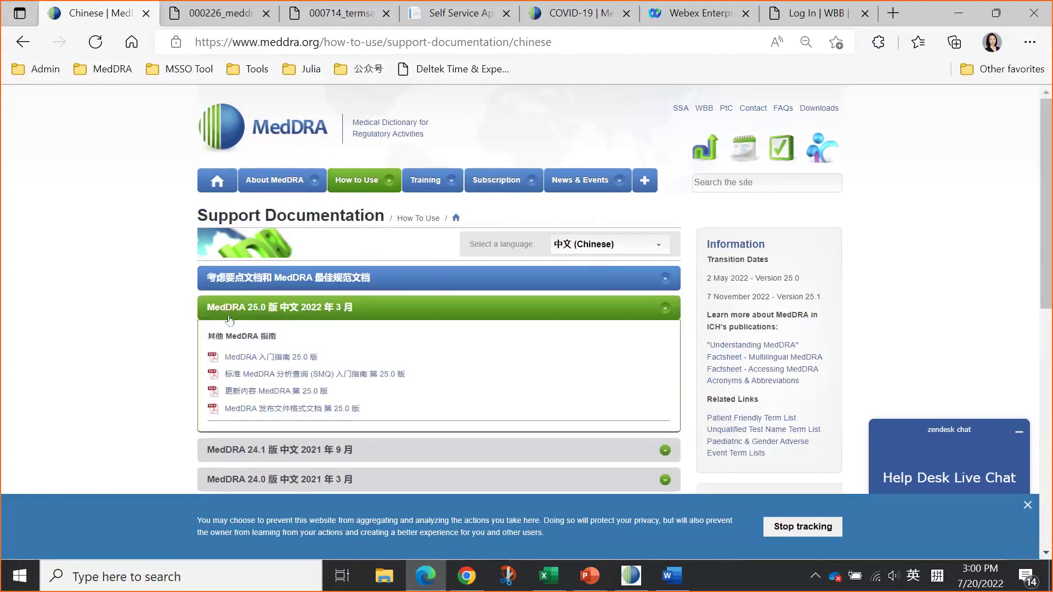
scroll(295, 353, "down", 2)
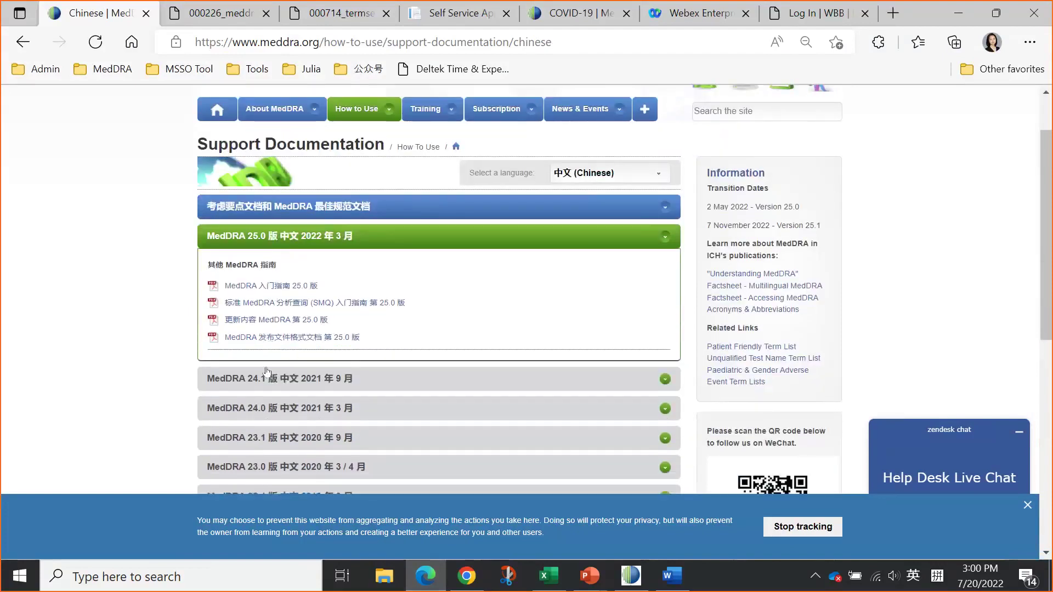
left_click(265, 382)
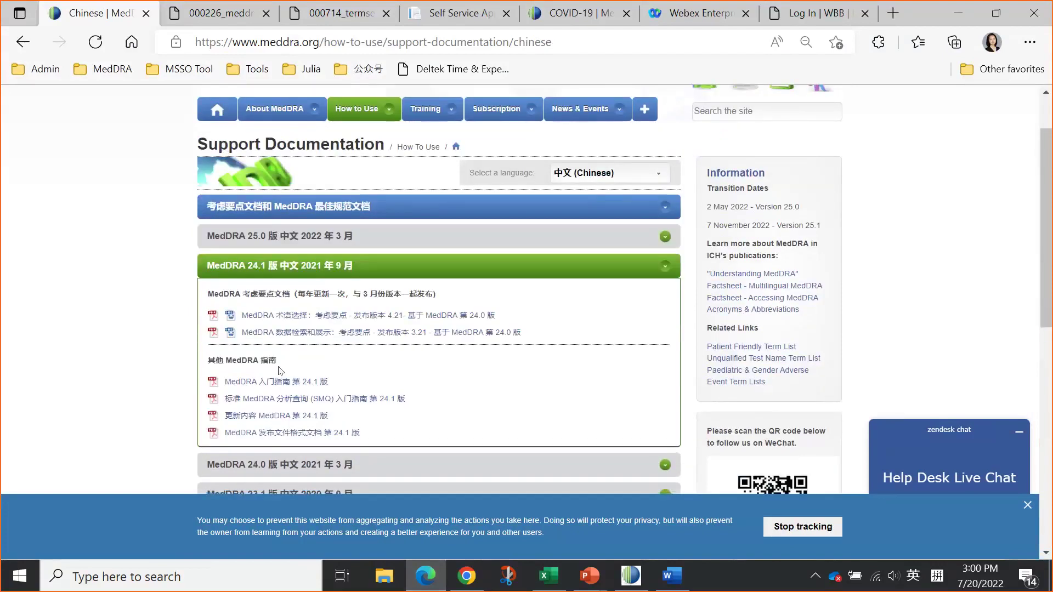
scroll(279, 371, "down", 3)
scroll(293, 328, "up", 5)
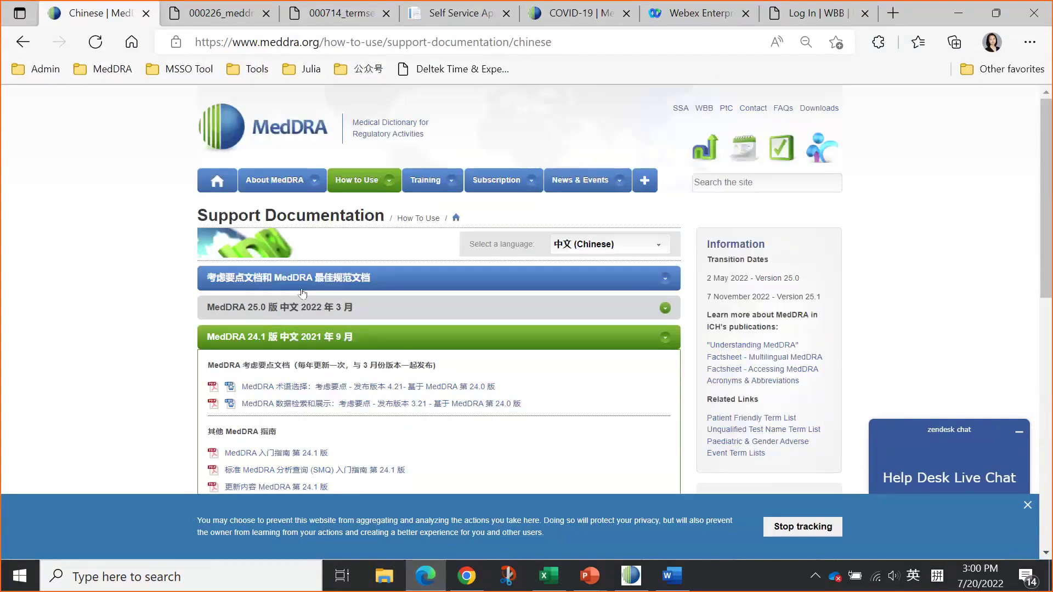
left_click(301, 281)
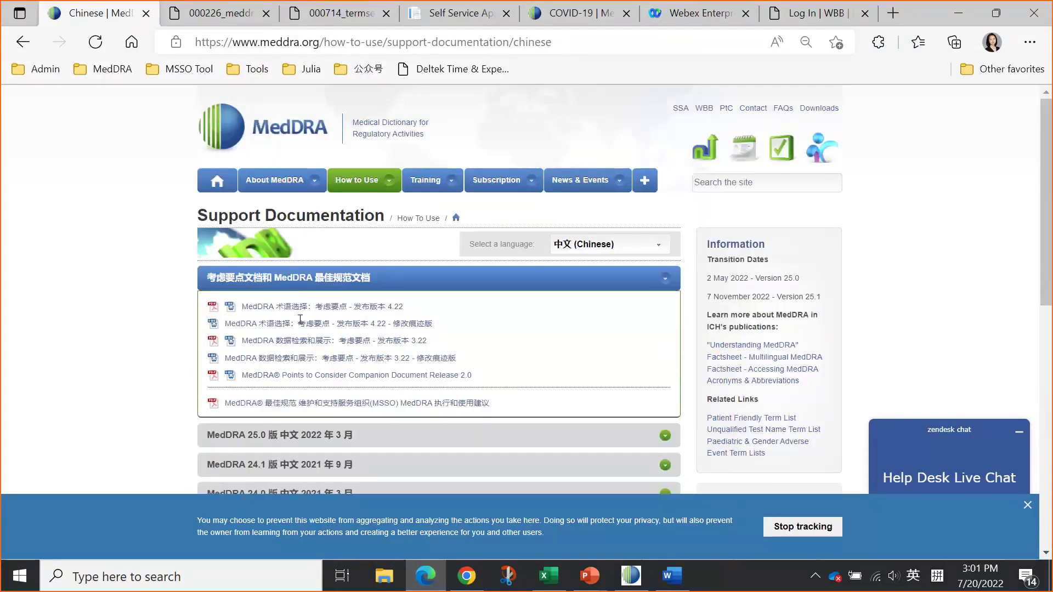
Switch back to the MedDRA desktop browser and look over the three language version selectors.
left_click(641, 582)
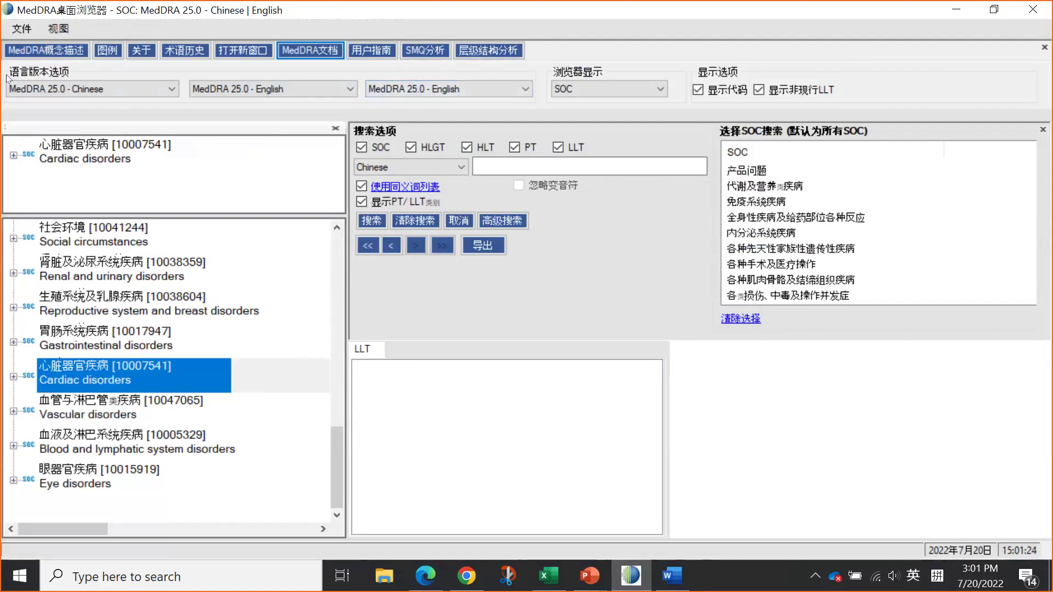
left_click(91, 88)
left_click(217, 83)
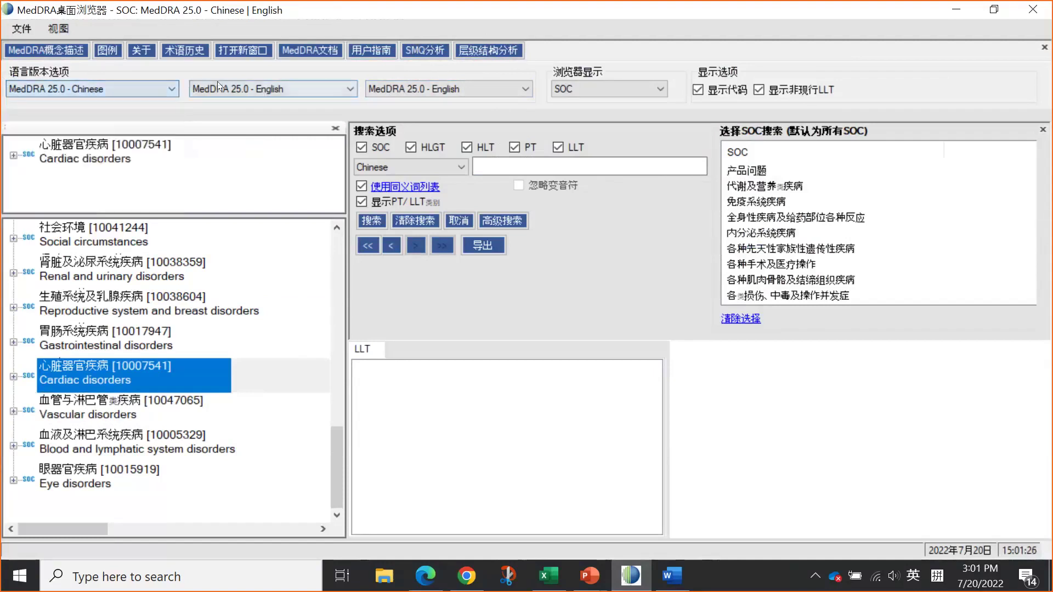
left_click(346, 88)
left_click(521, 88)
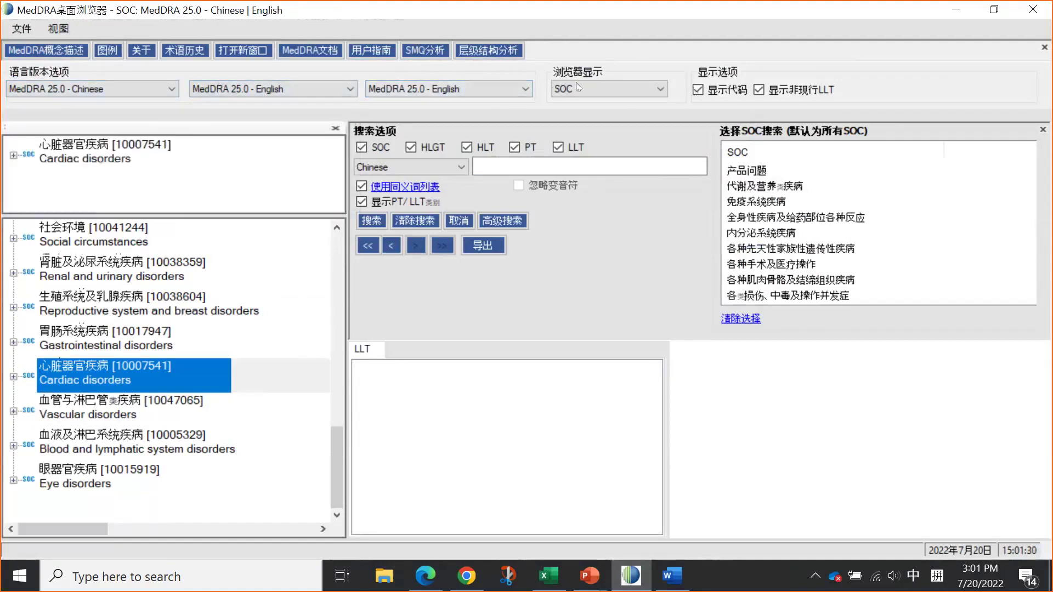
Try the SMQ option for the browser display, and return the display to SOC.
left_click(662, 87)
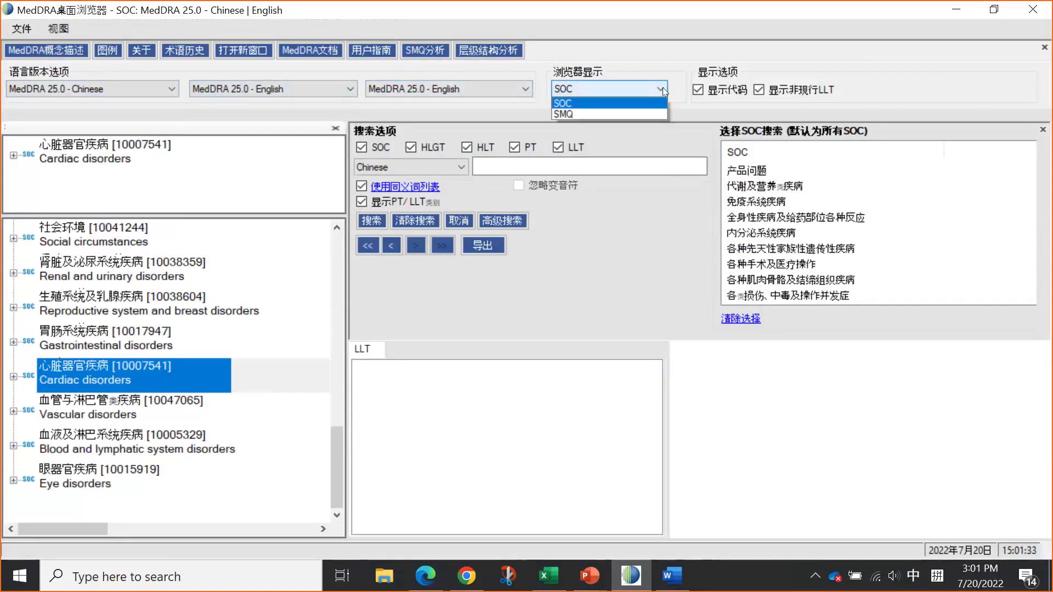
left_click(600, 116)
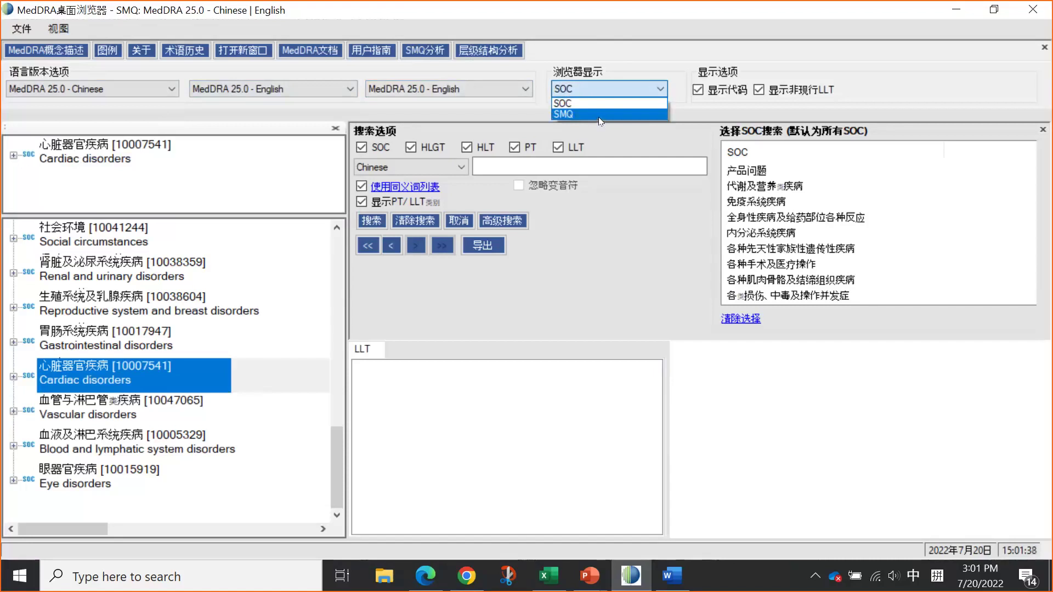
left_click(576, 91)
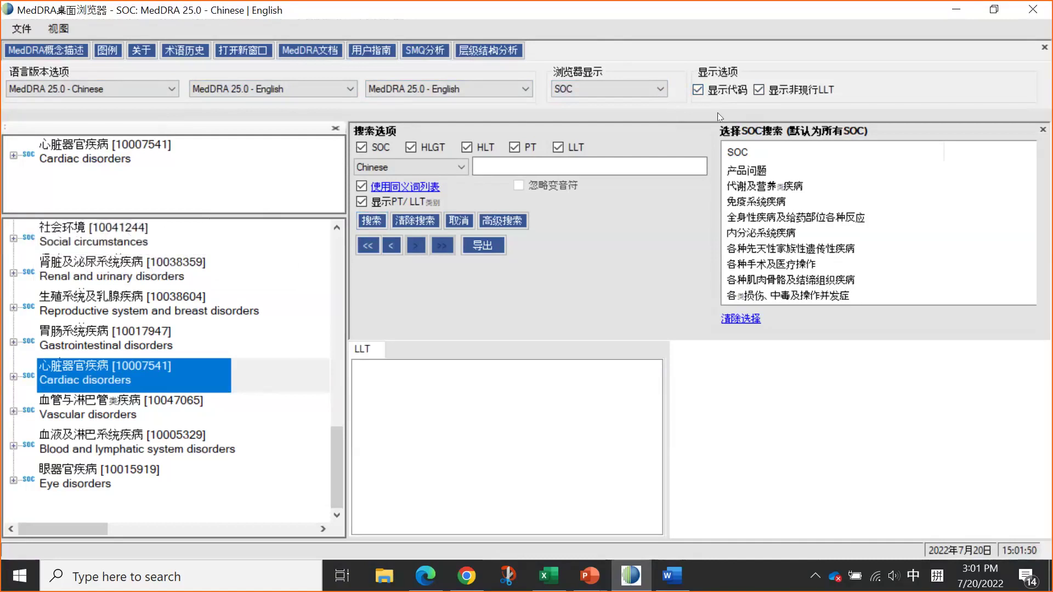
Turn off the display of codes and non-current LLTs, and look through the SOC hierarchy list.
key("shift")
left_click(696, 88)
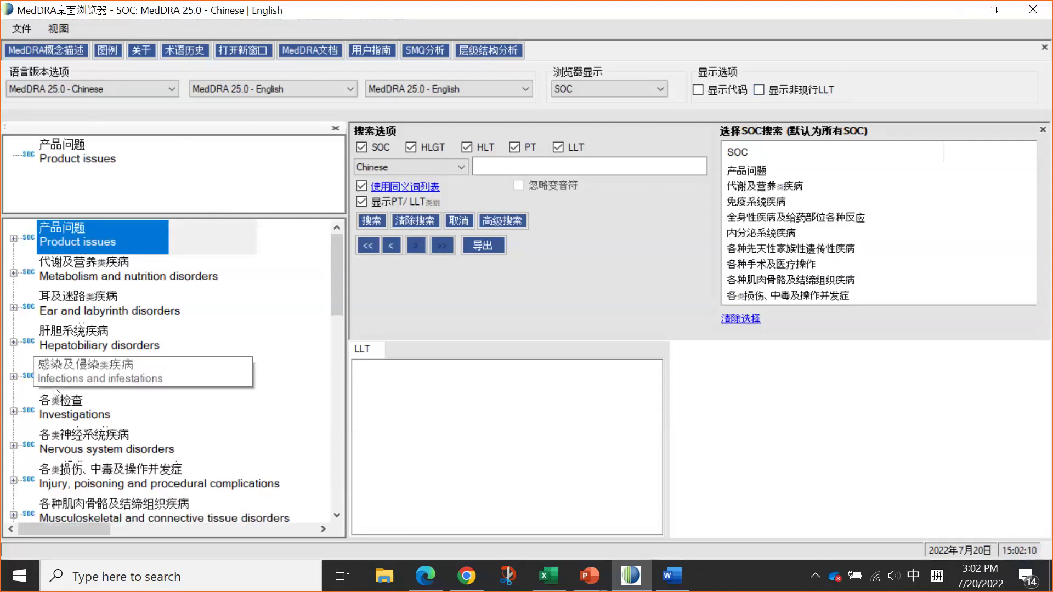
scroll(190, 368, "down", 7)
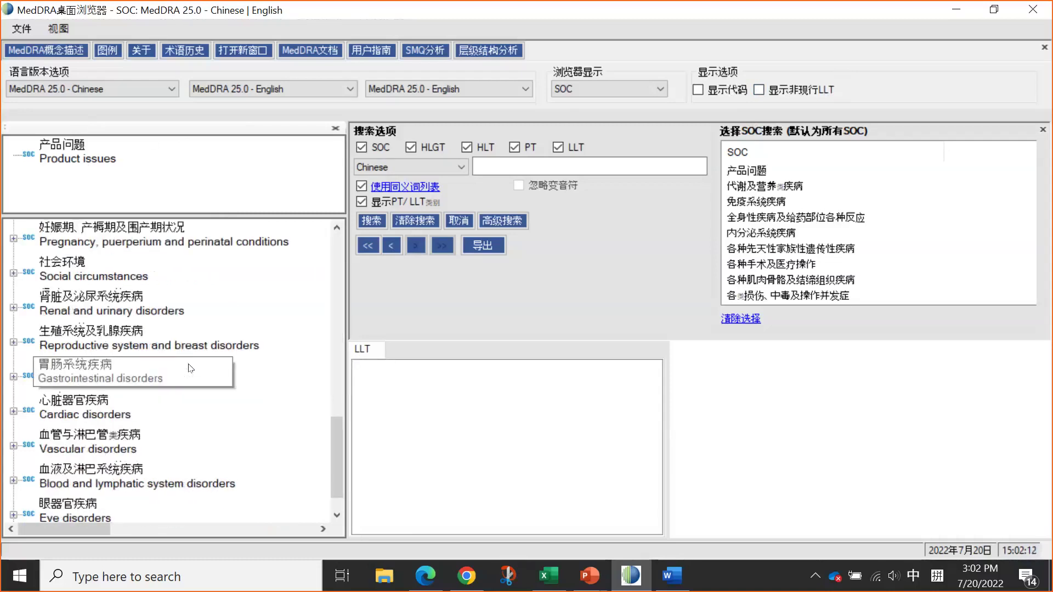
scroll(191, 368, "up", 7)
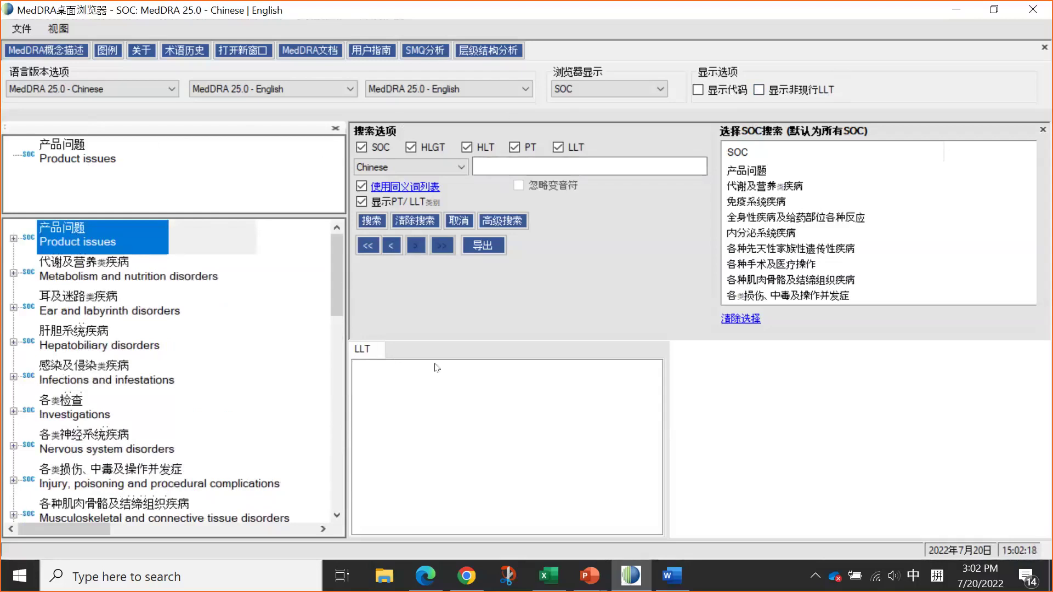
Run a basic Chinese search with the characters of 脓肿 separated and reversed as "肿 脓", and clear the search.
left_click(484, 165)
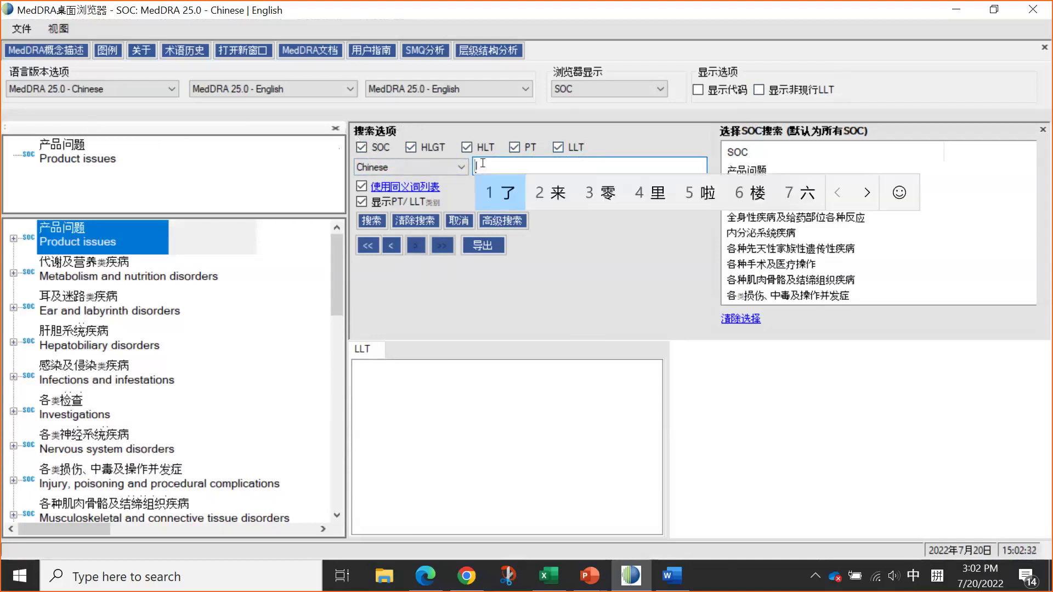
type("nongzhong")
key("space")
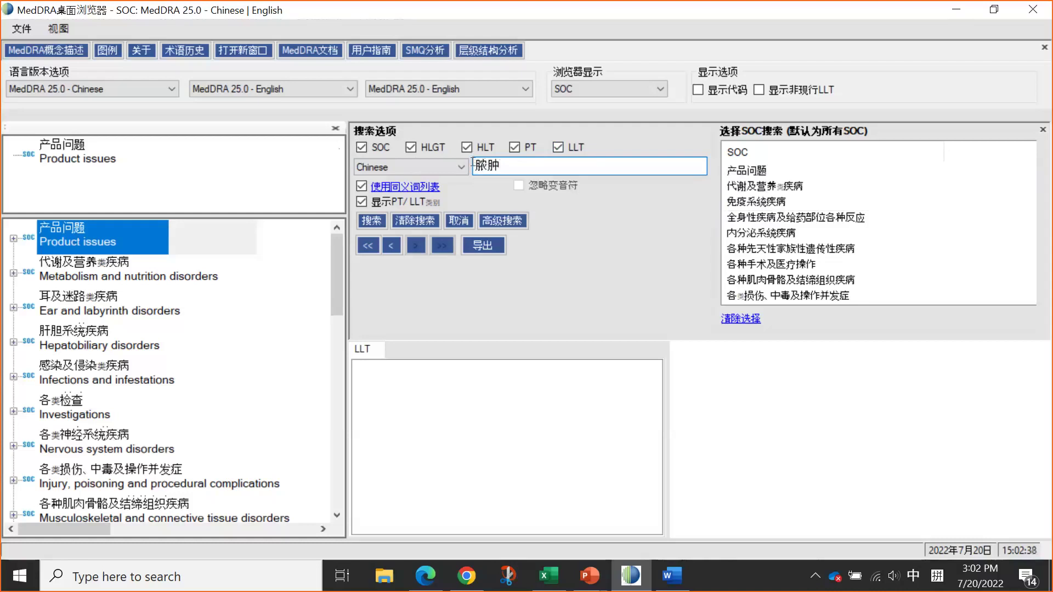
left_click(487, 165)
key("shift+Home")
key("BackSpace")
key("End")
type("脓")
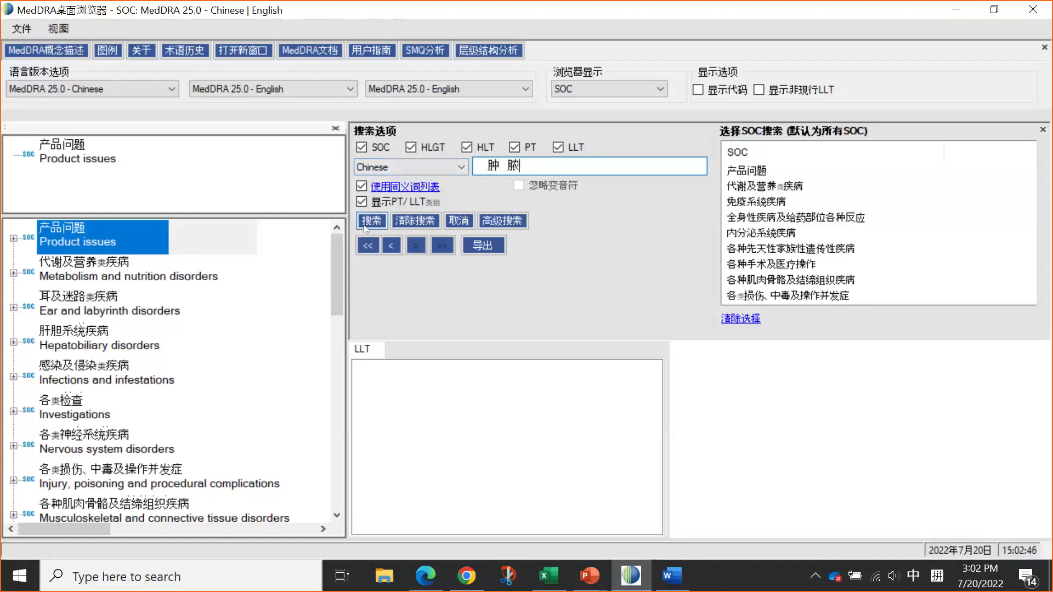
left_click(364, 225)
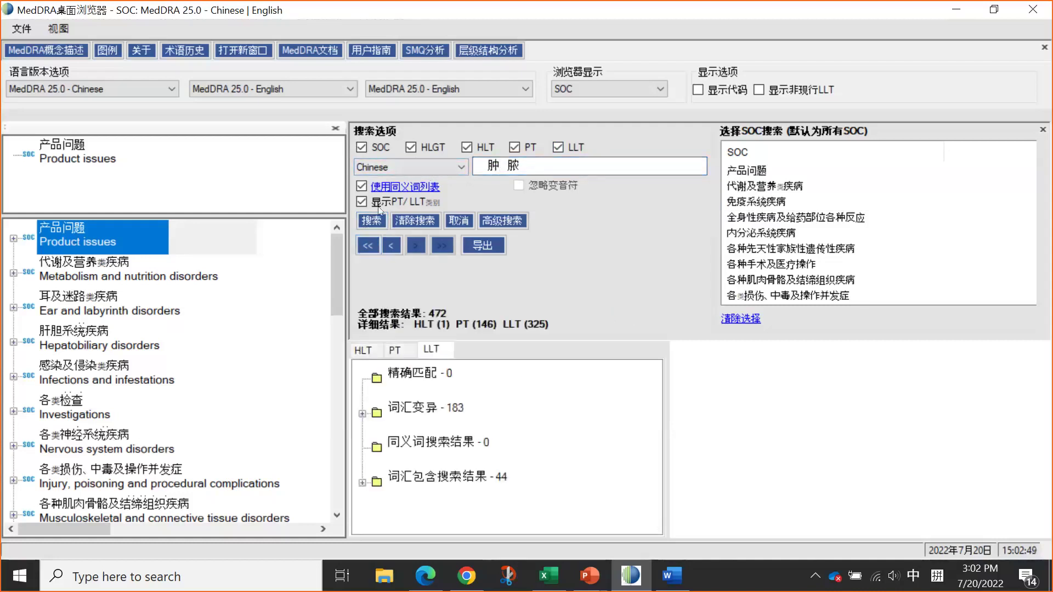
left_click(404, 222)
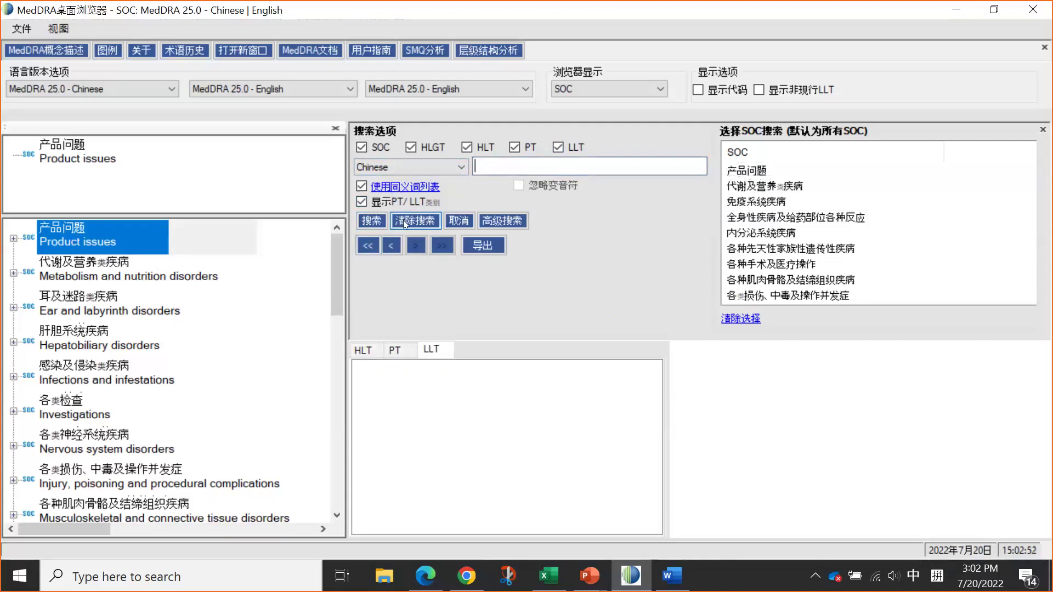
View the advanced search's match conditions and its AND/OR operators, and return to the basic search.
left_click(491, 222)
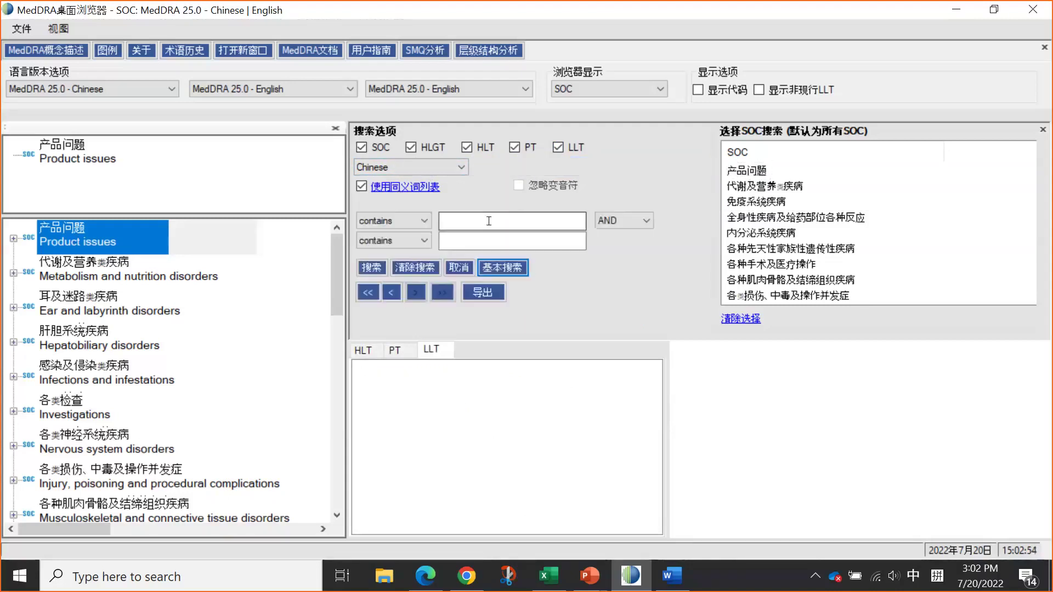
left_click(425, 222)
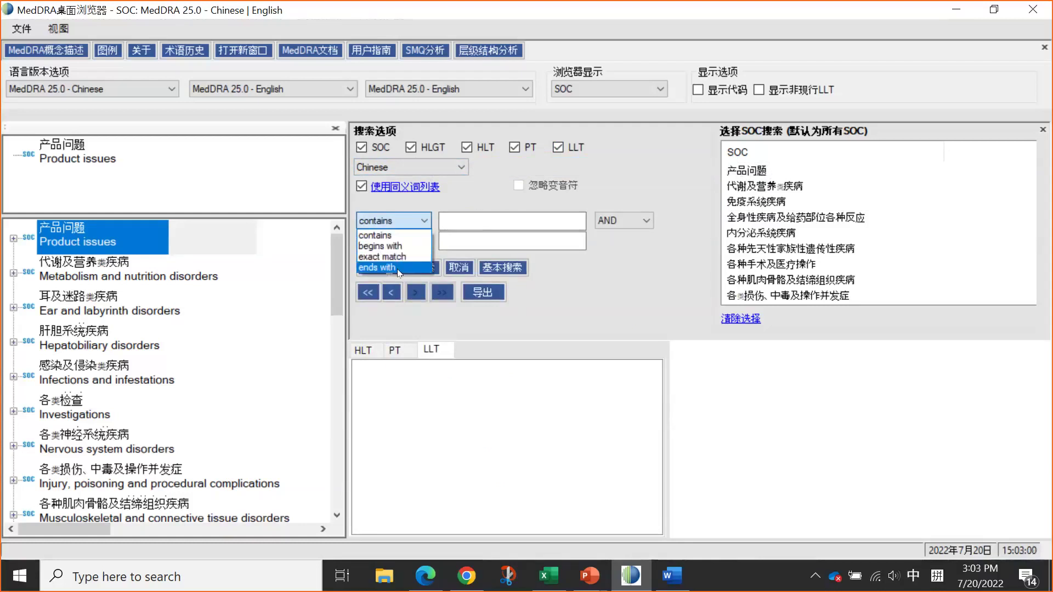
left_click(607, 239)
left_click(620, 219)
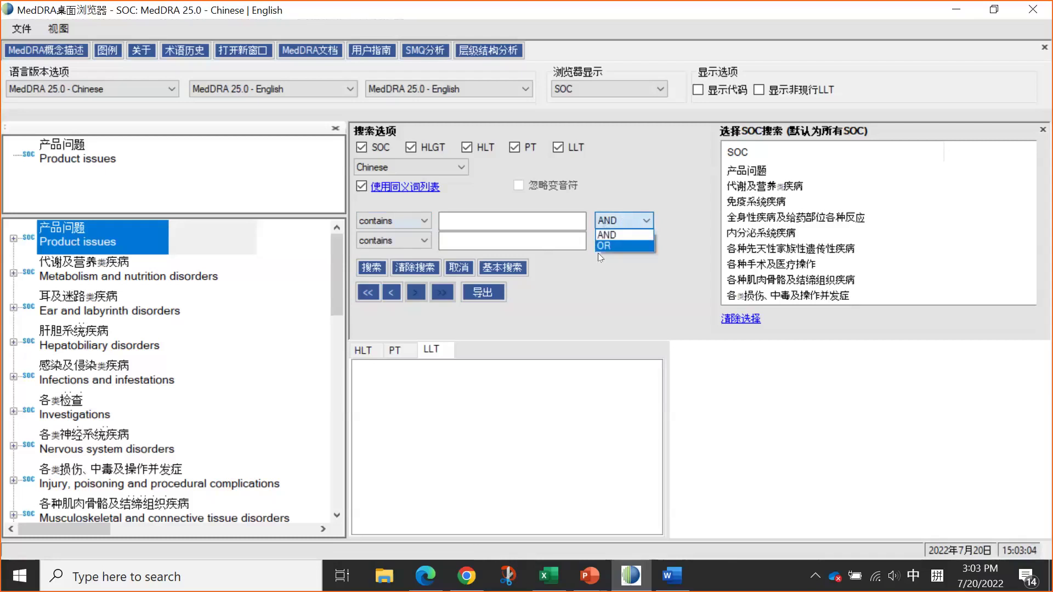
left_click(581, 262)
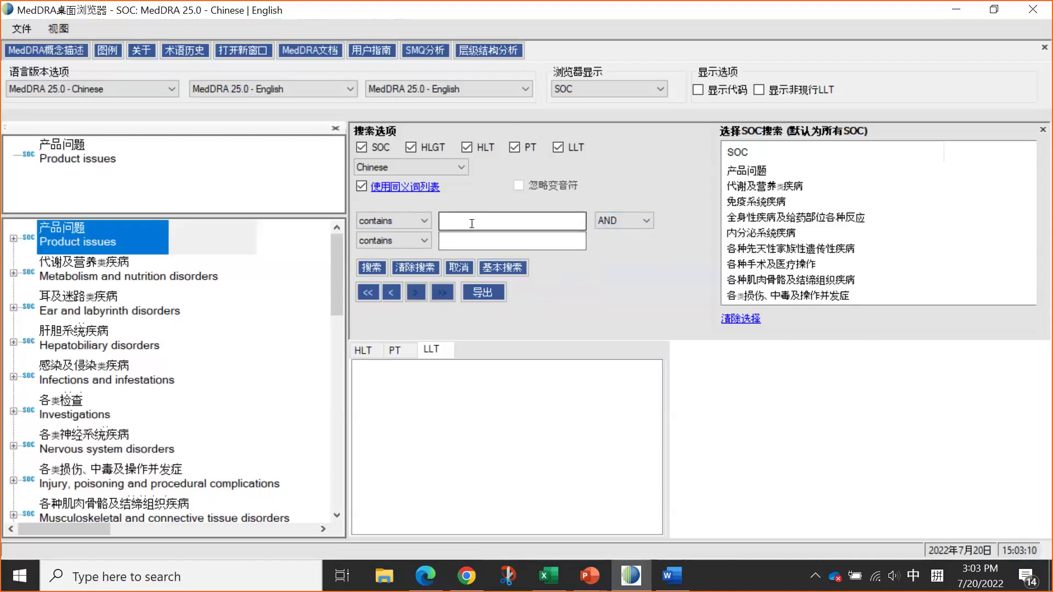
left_click(492, 266)
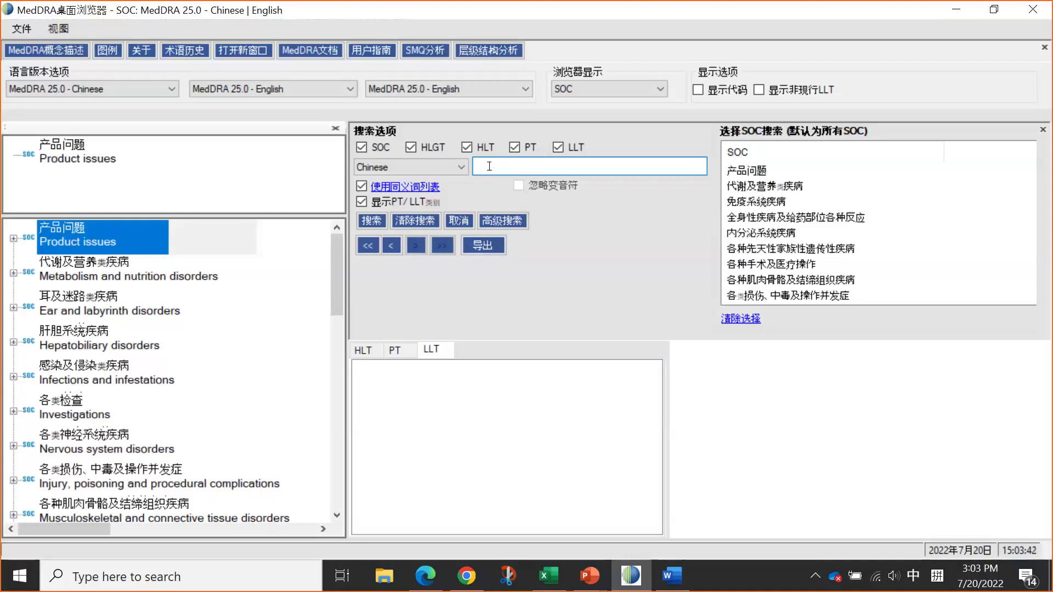
Search the Chinese terms for 脓肿 across all SOCs.
type("nongzh")
key("space")
key("Return")
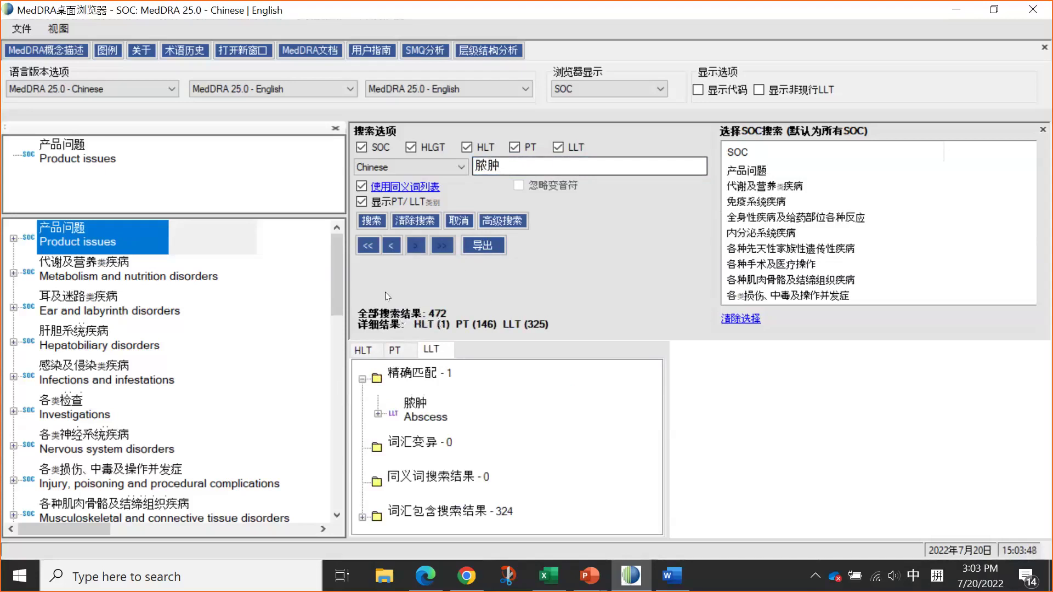
Open the export view of the 脓肿 search results, look through its LLT list and close it without exporting.
left_click(474, 251)
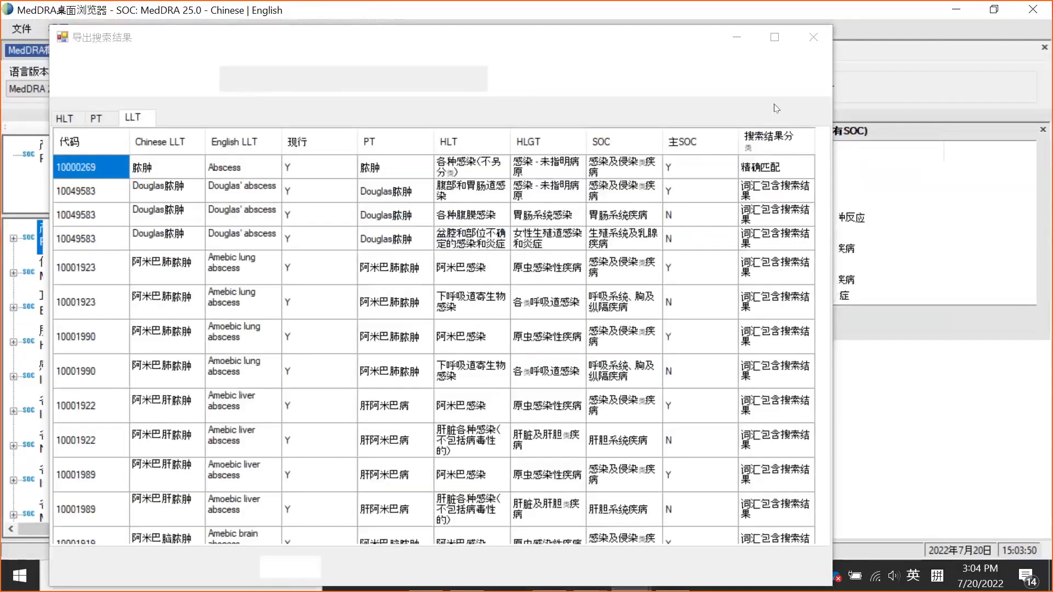
scroll(355, 349, "down", 15)
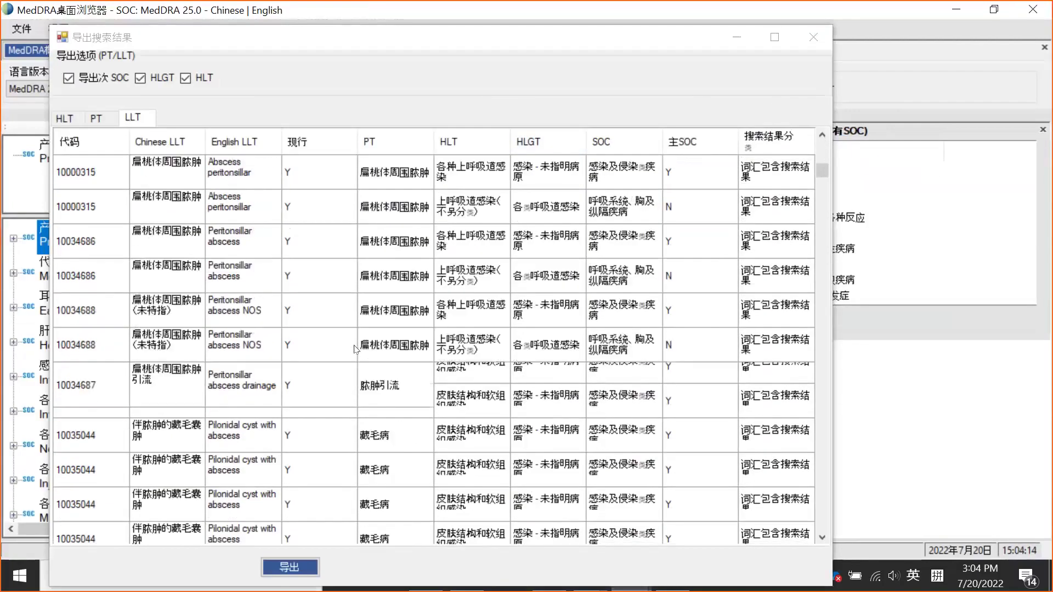
scroll(355, 349, "down", 15)
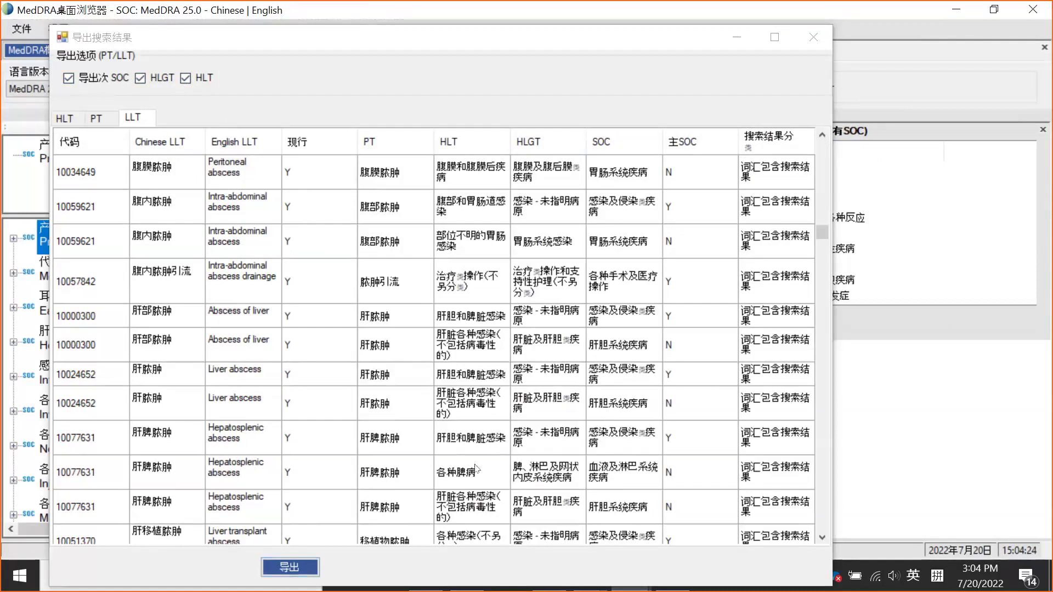
left_click(809, 37)
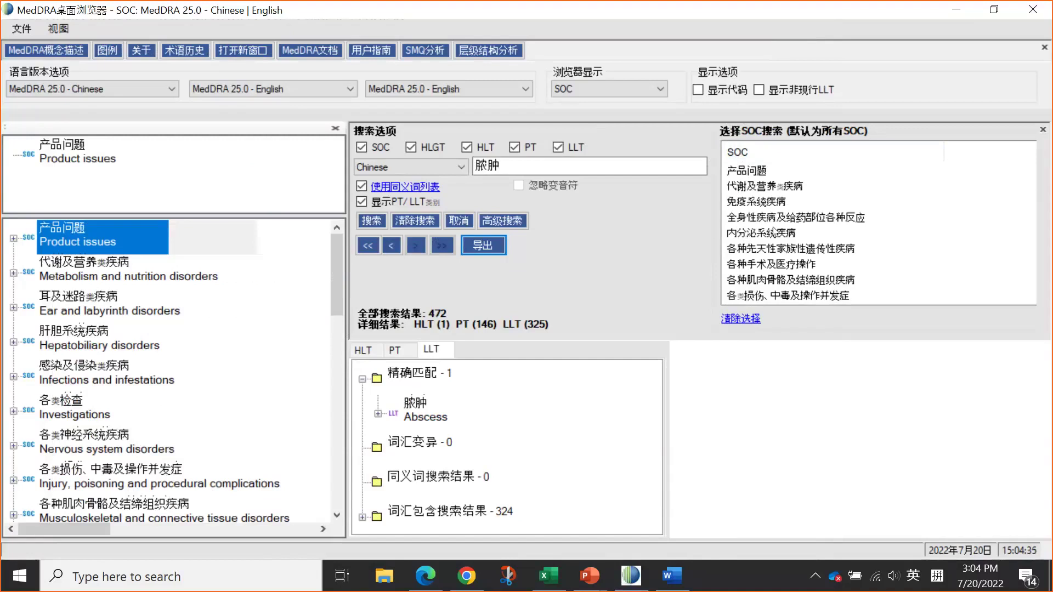
Limit the search to the SOC 内分泌系统疾病 and rerun the 脓肿 search.
left_click(754, 233)
left_click(749, 244)
left_click(749, 235)
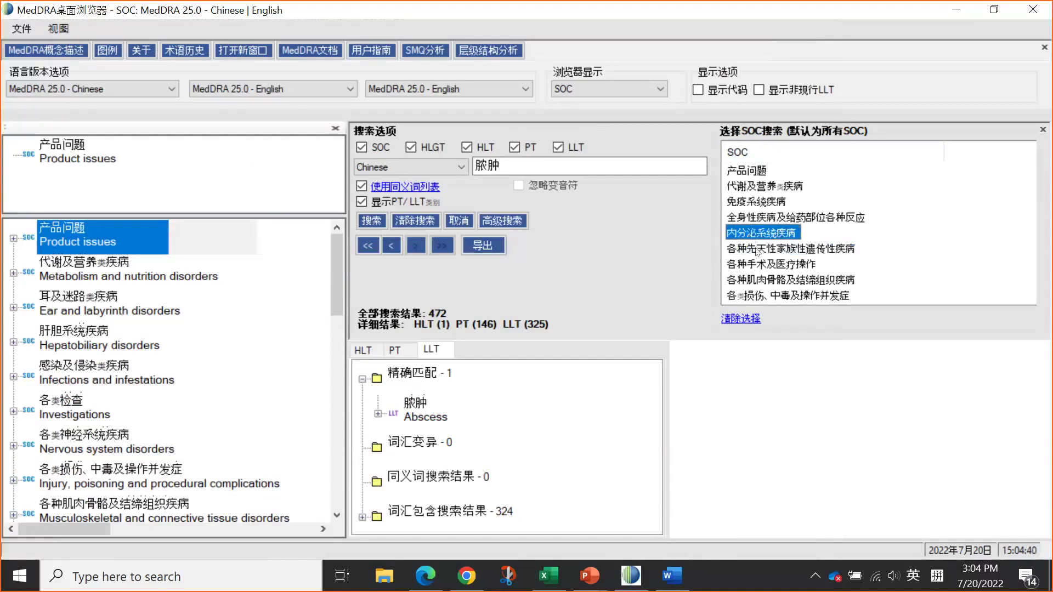
scroll(751, 236, "down", 1)
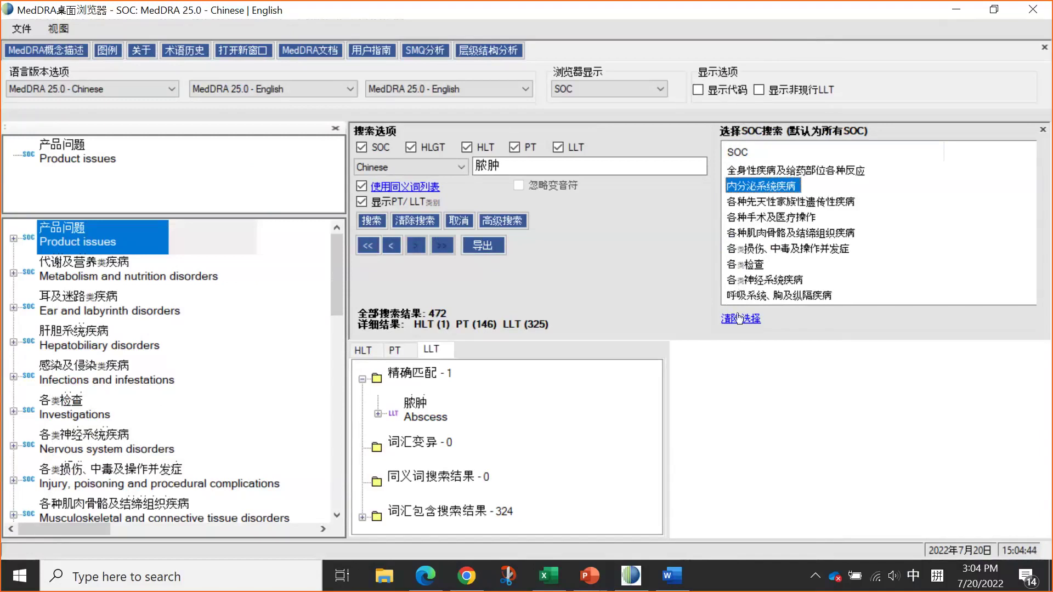
left_click(369, 222)
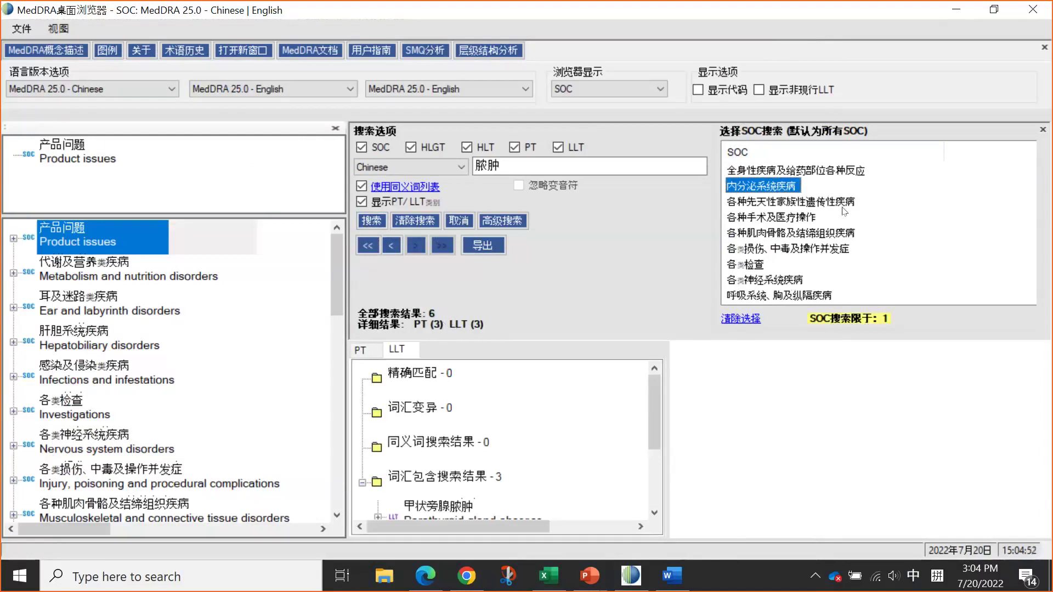
Clear the SOC search limit and view the term details and hierarchy positions of the LLT 甲状旁腺脓肿.
left_click(734, 204)
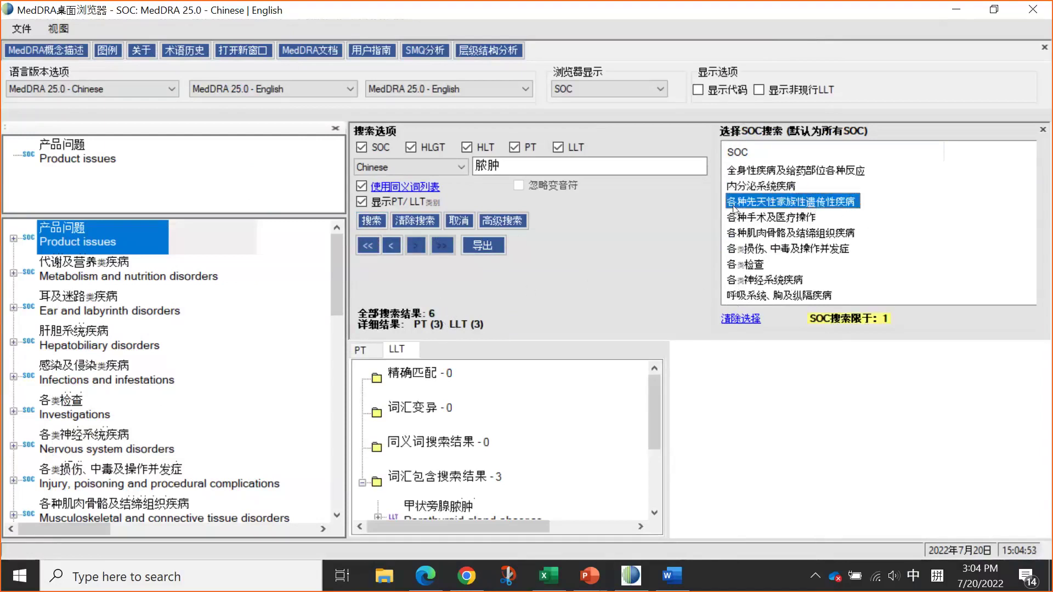
left_click(747, 322)
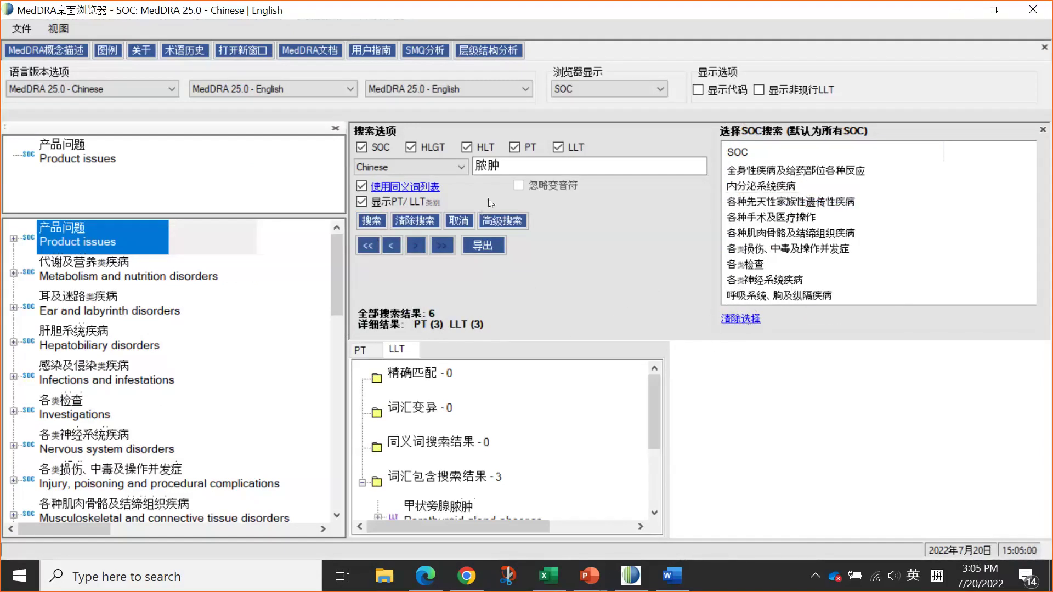
scroll(449, 466, "down", 1)
left_click(432, 405)
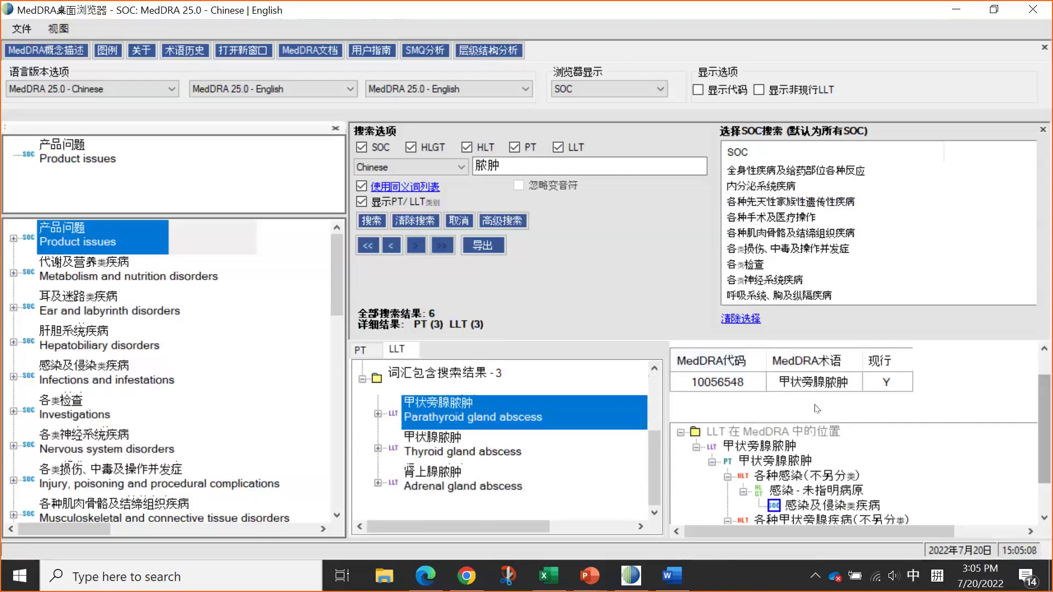
scroll(954, 408, "up", 1)
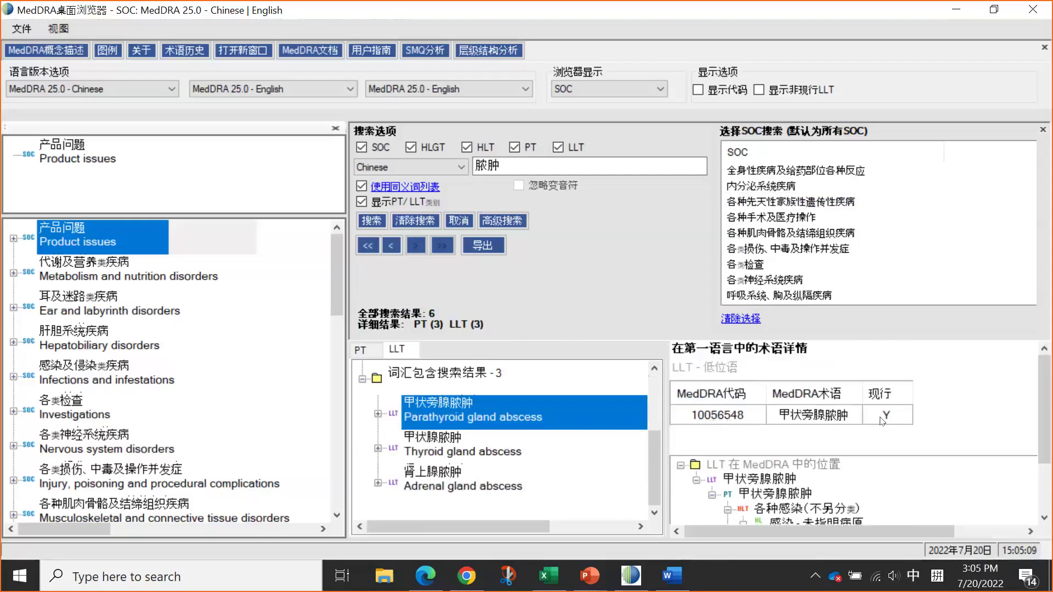
scroll(904, 422, "down", 3)
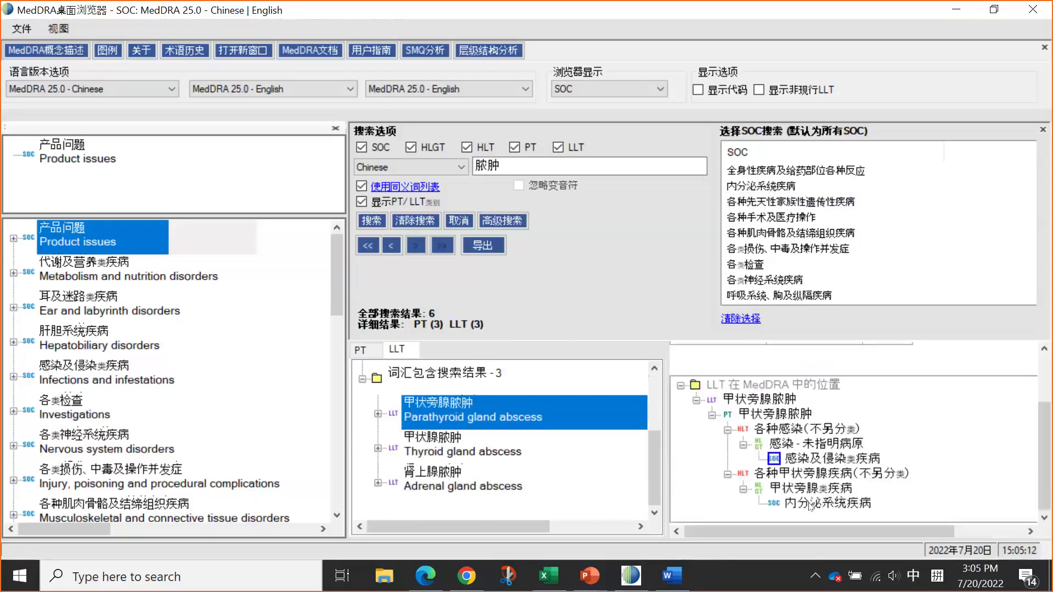
Show the LLT 甲状旁腺脓肿 in the hierarchy browser through its 感染及侵染类疾病 path.
right_click(420, 412)
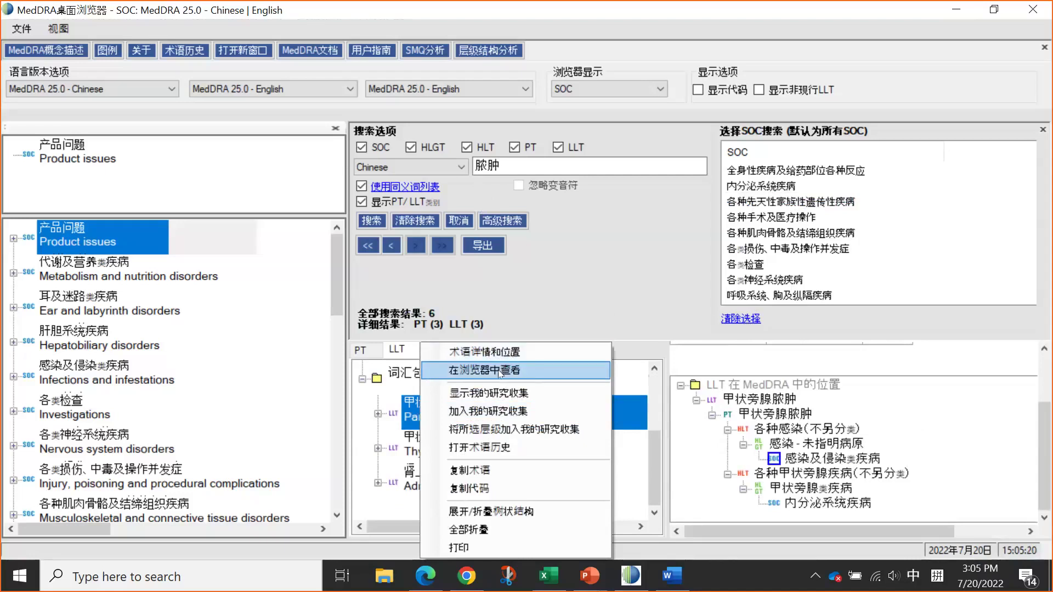
left_click(454, 375)
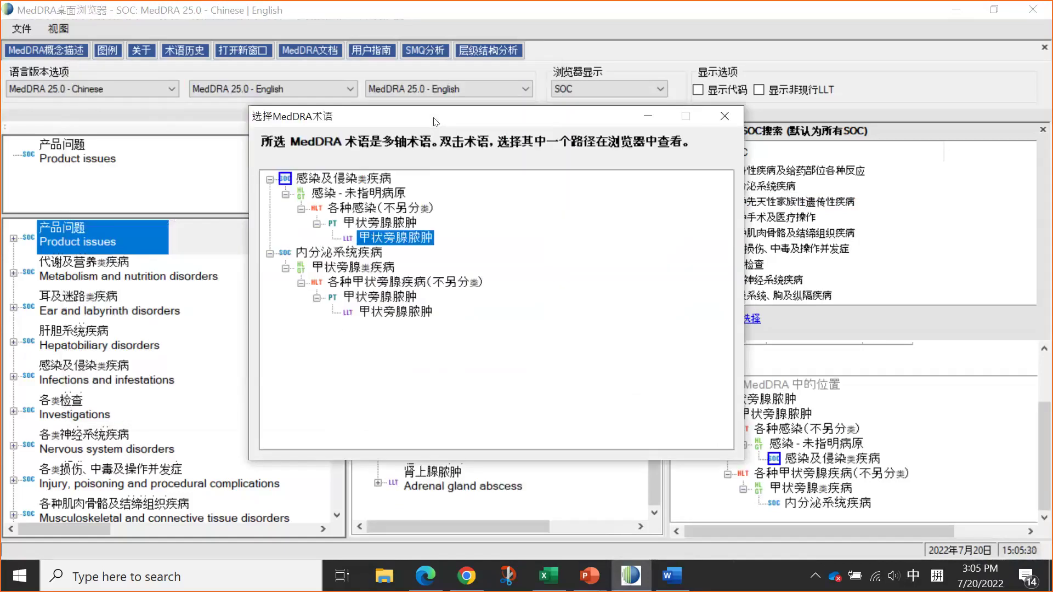
double_click(378, 239)
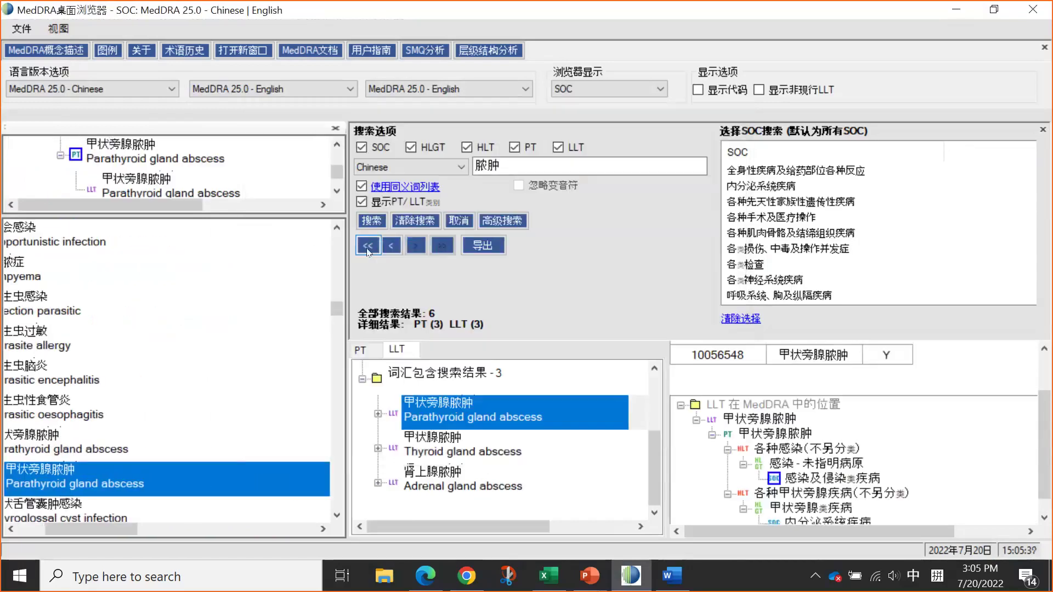
left_click_drag(66, 527, 38, 528)
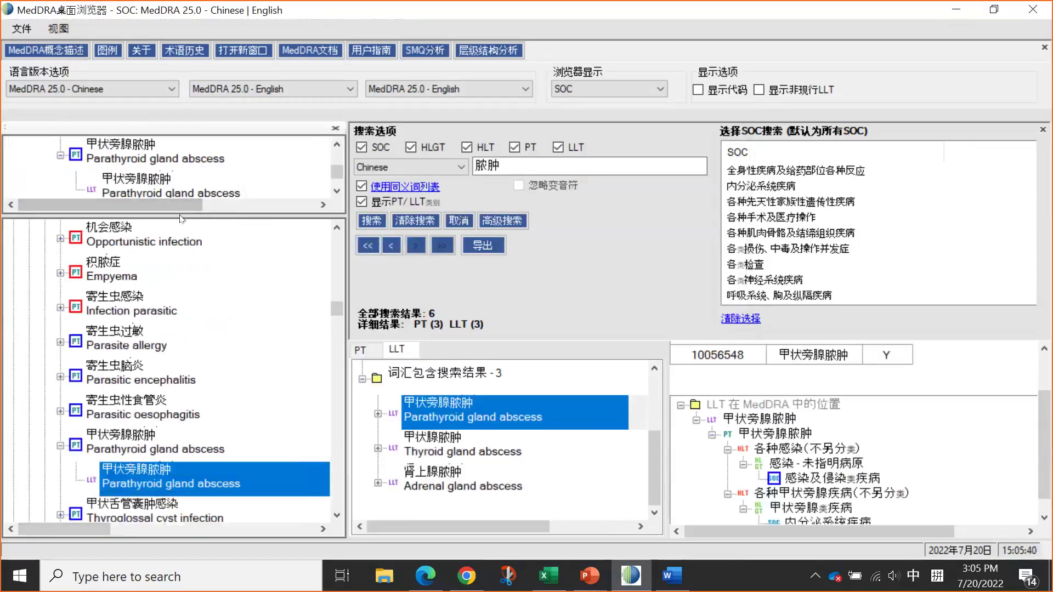
Enlarge the upper hierarchy pane to view the path of 甲状旁腺脓肿 up to its SOC, and shrink the pane again.
left_click_drag(180, 218, 176, 295)
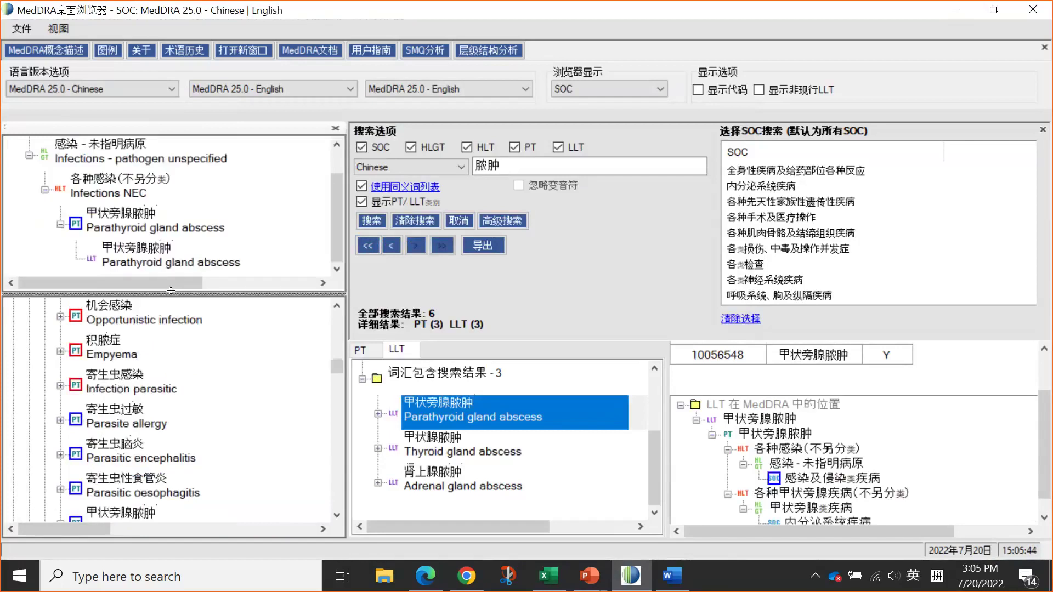
scroll(236, 233, "up", 1)
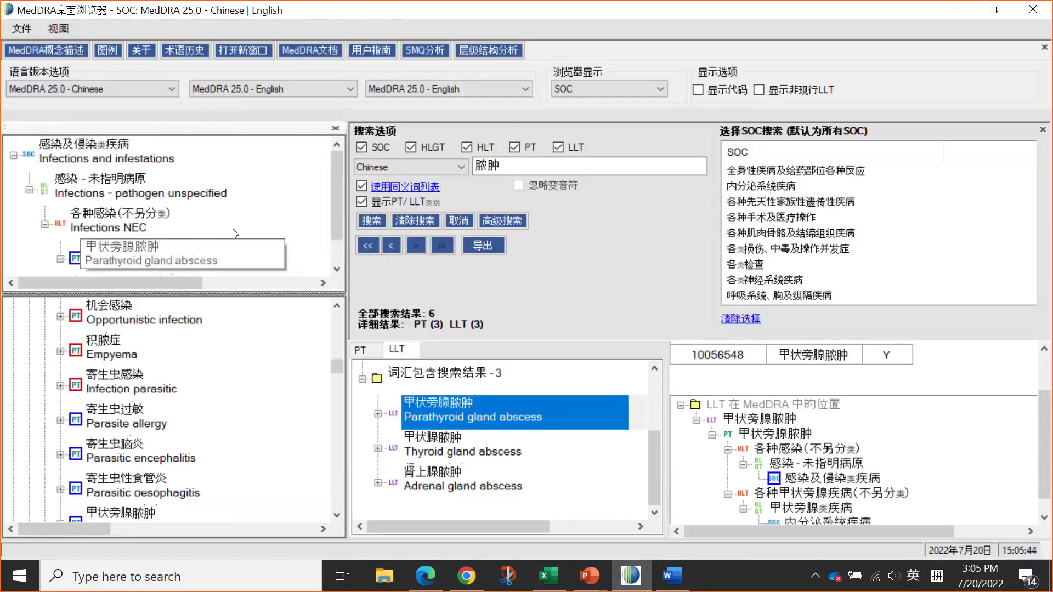
left_click(137, 255)
left_click_drag(340, 205, 304, 205)
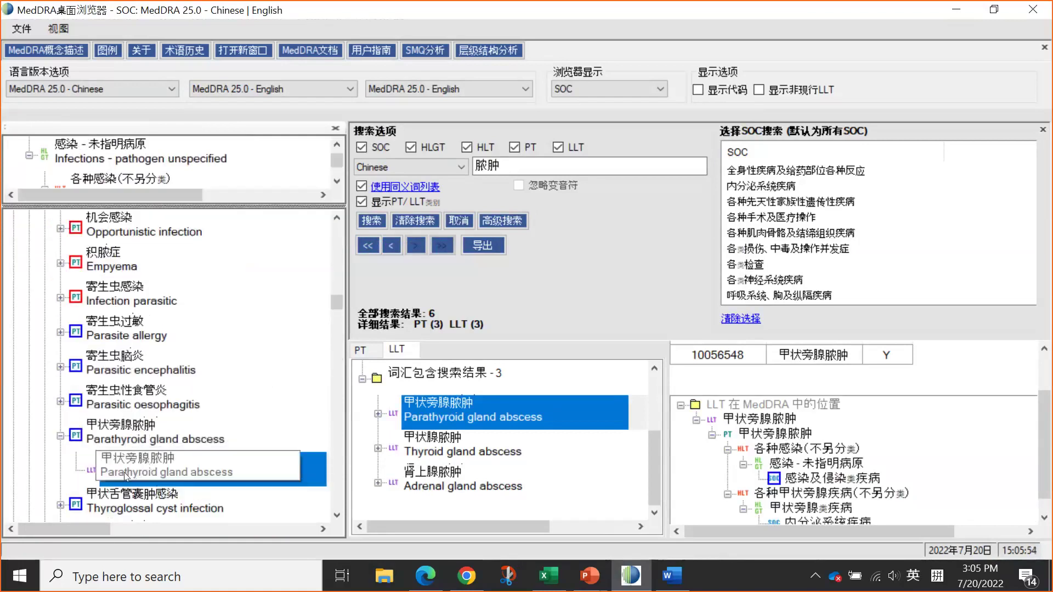
View the details of the PT 甲状旁腺脓肿 and look through the tree above it up to 感染 - 未指明病原.
key("shift")
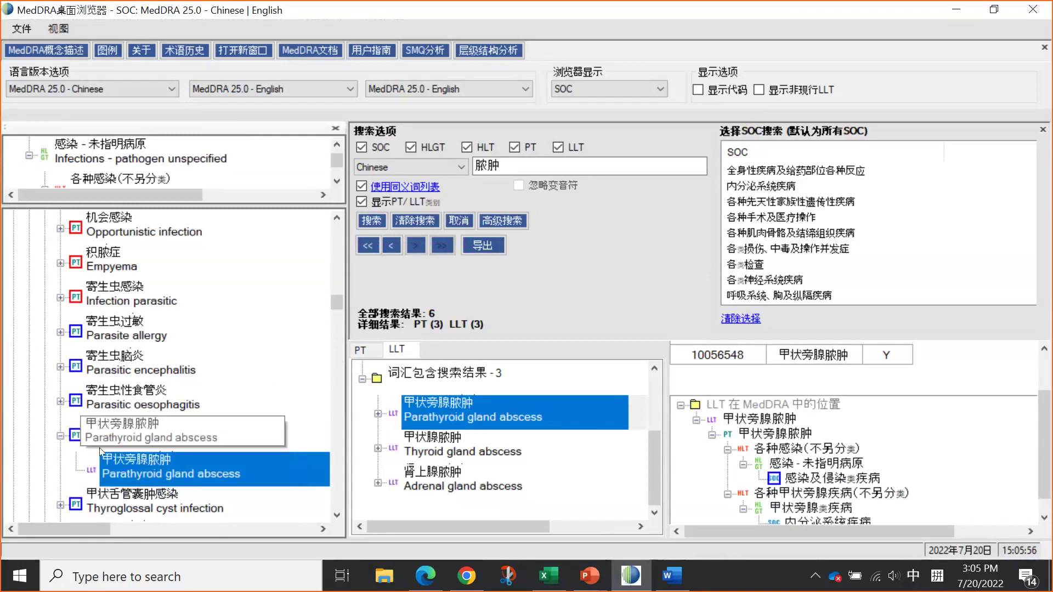
left_click(122, 438)
scroll(121, 438, "up", 5)
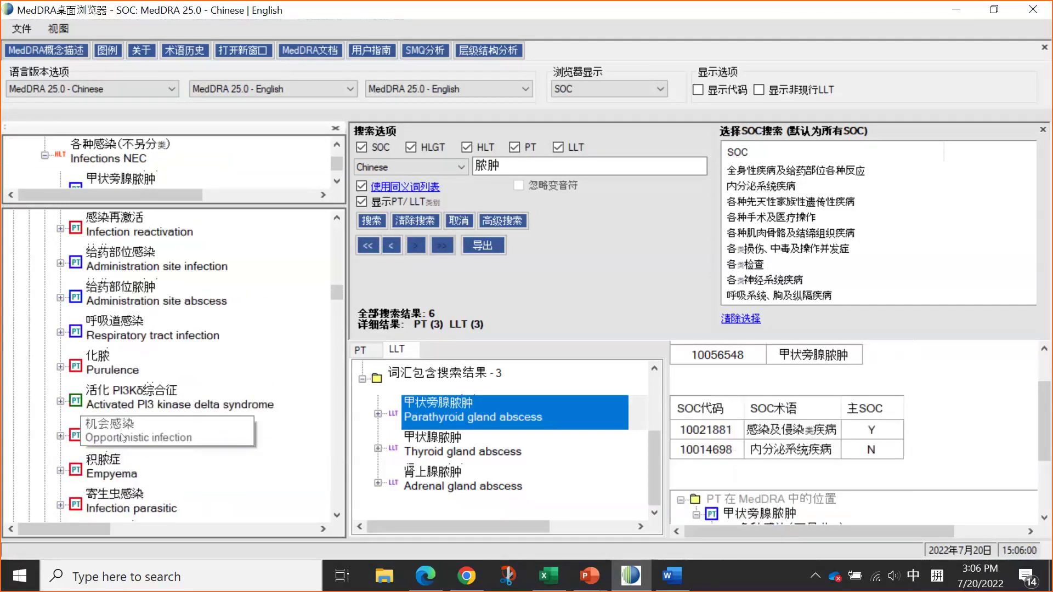
scroll(122, 438, "up", 8)
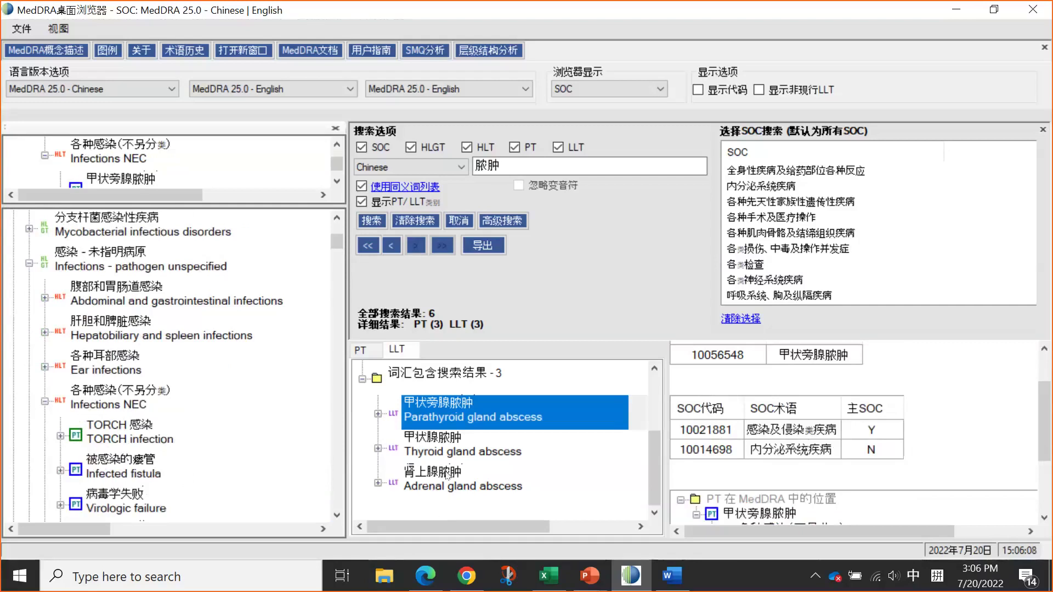
Open the term history of the LLT 甲状旁腺脓肿, look through the versions back to MedDRA 12-1, and close it.
right_click(433, 405)
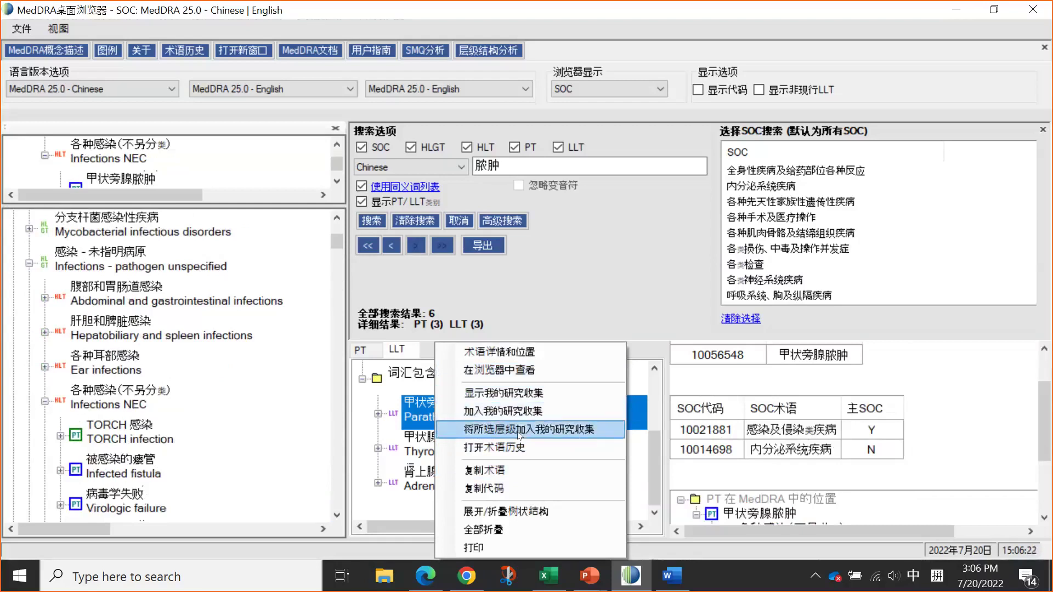
left_click(508, 448)
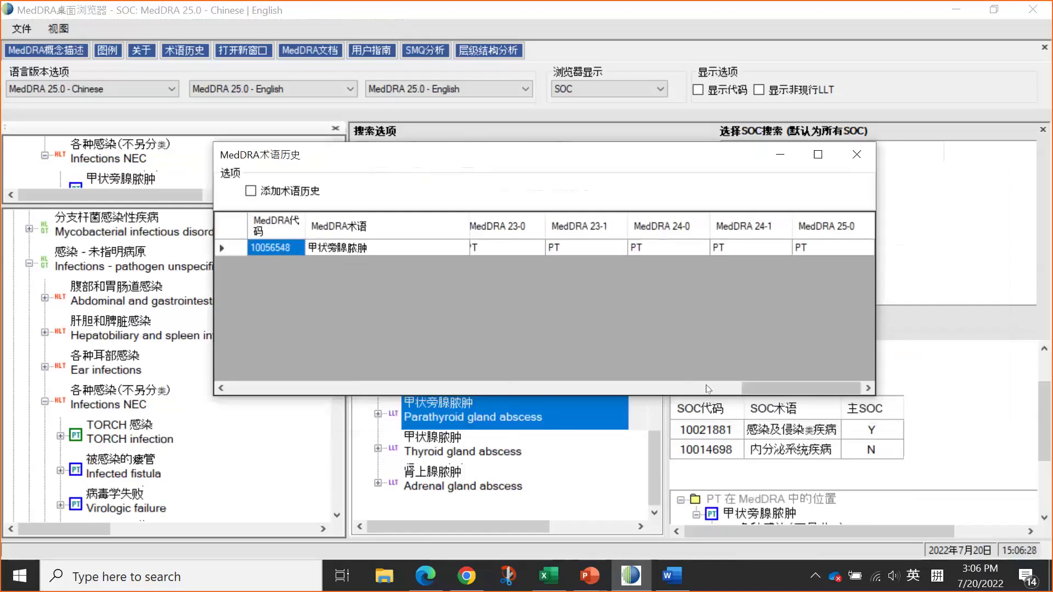
left_click_drag(751, 389, 616, 400)
left_click(263, 388)
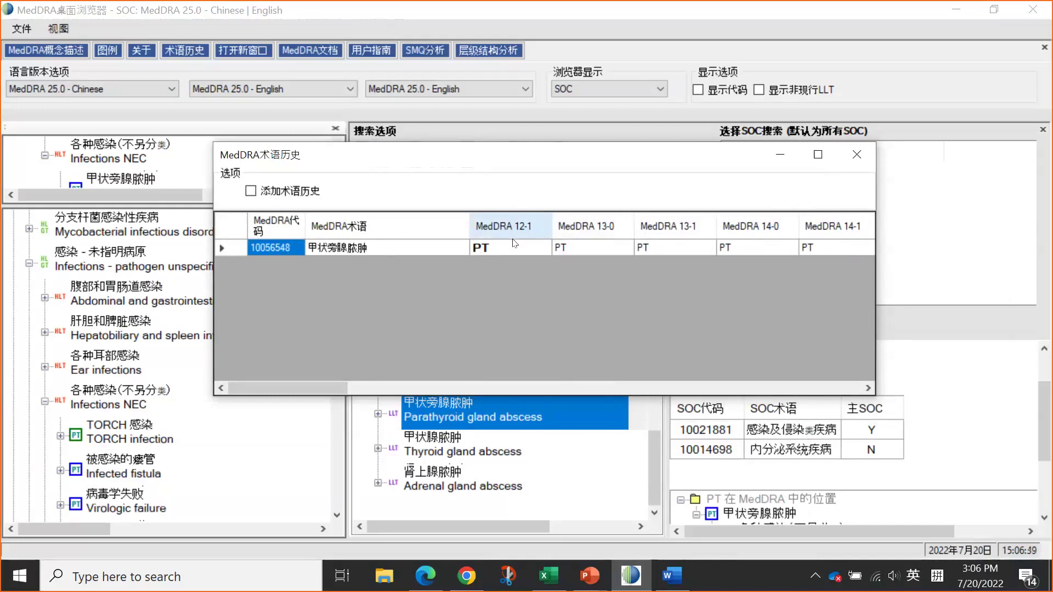
left_click(359, 252)
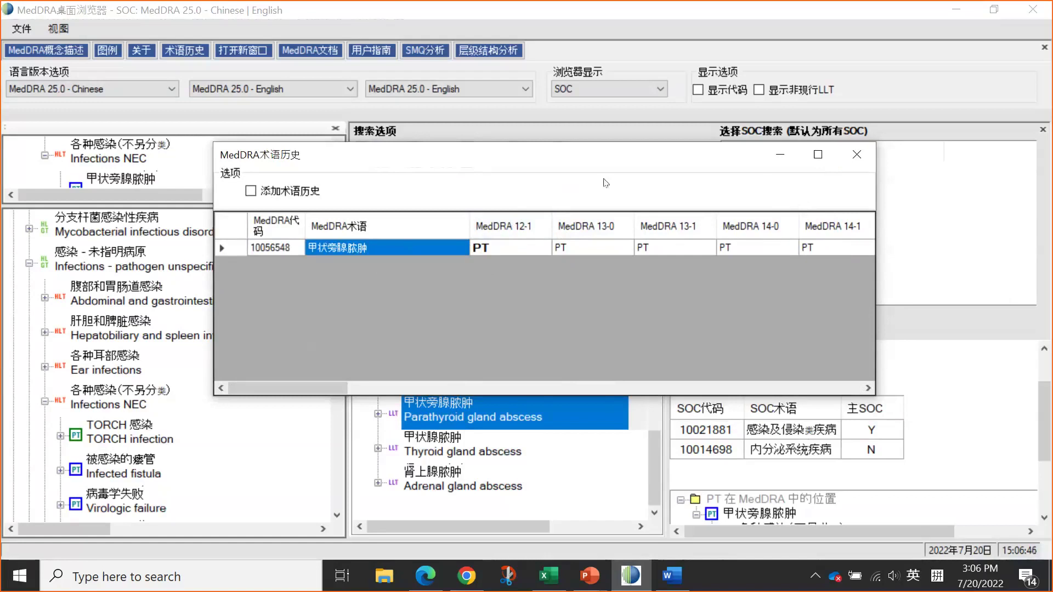
left_click(857, 154)
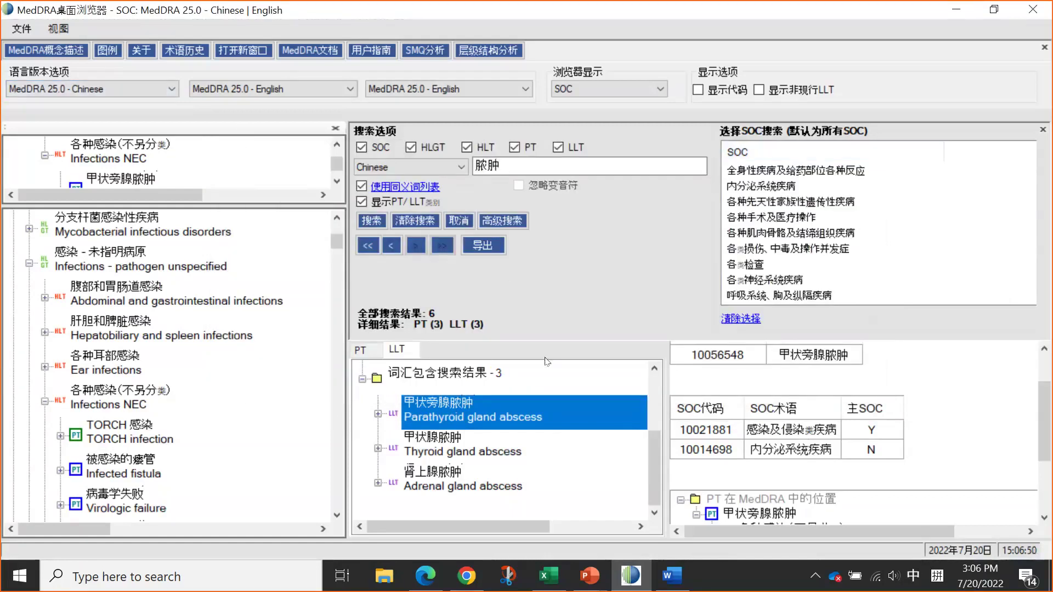
Copy the term name 甲状旁腺脓肿 from the results into the search field in place of 脓肿, and clear the field.
right_click(428, 421)
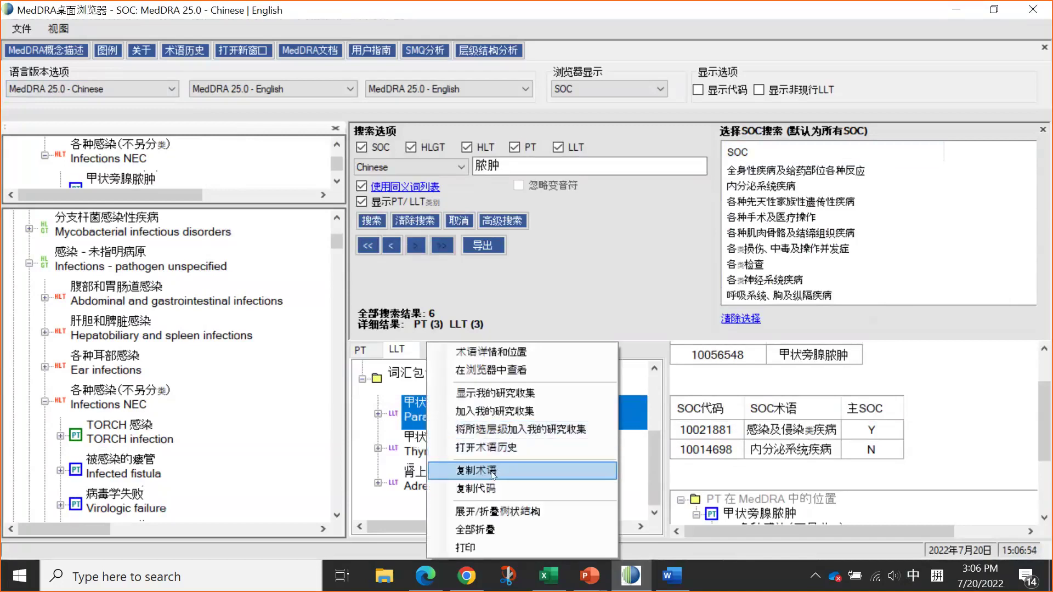
left_click(419, 412)
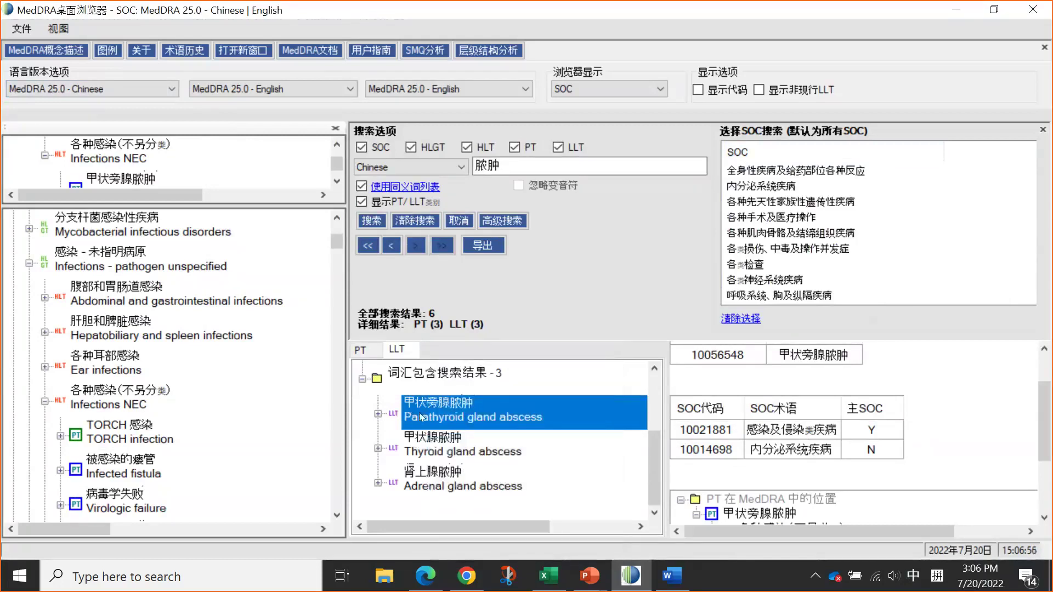
right_click(419, 413)
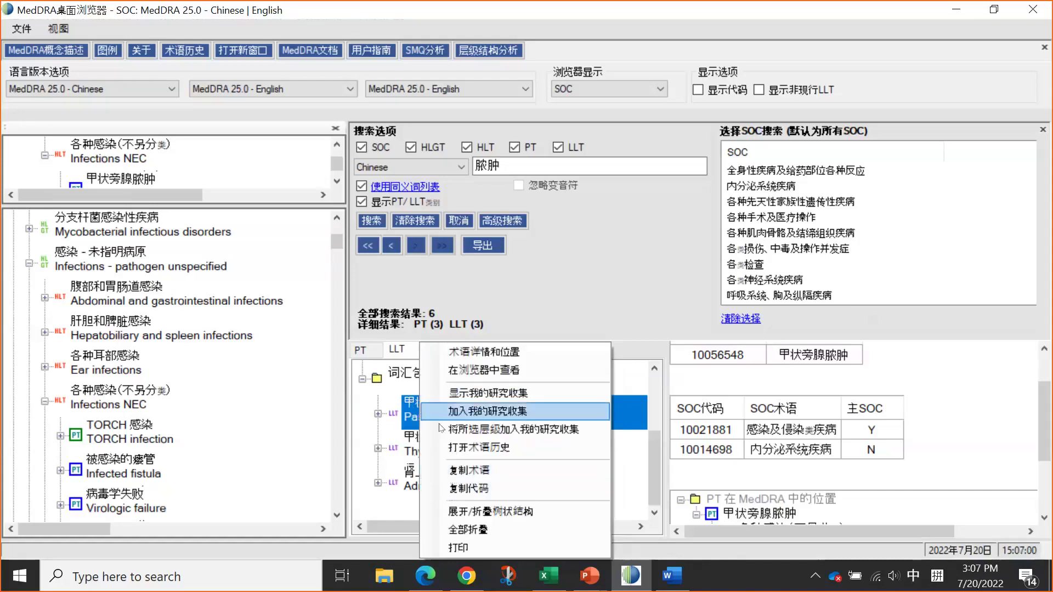
left_click(461, 470)
double_click(487, 165)
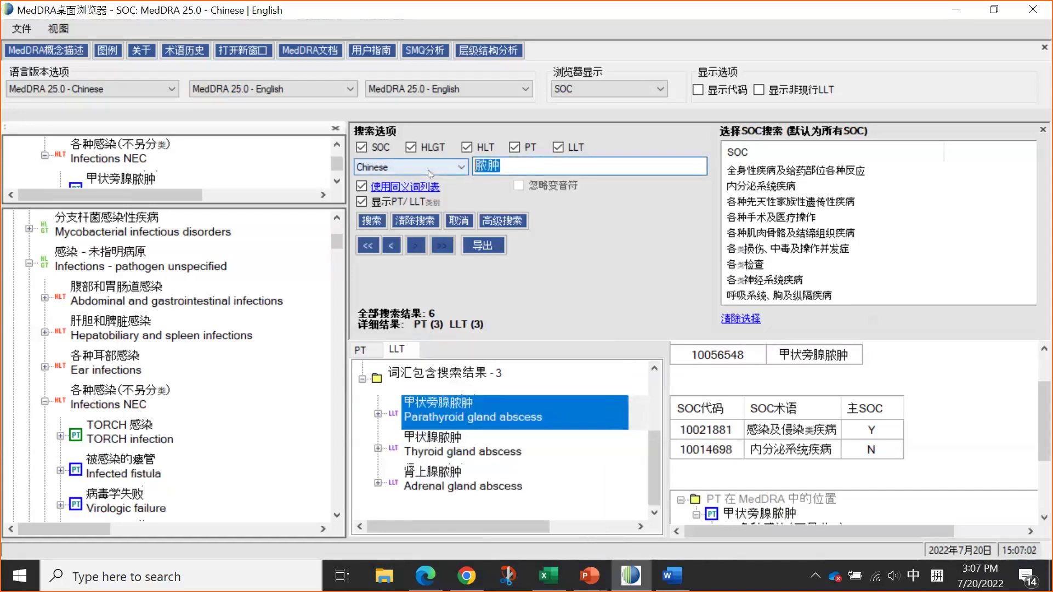
type("甲状旁腺脓肿")
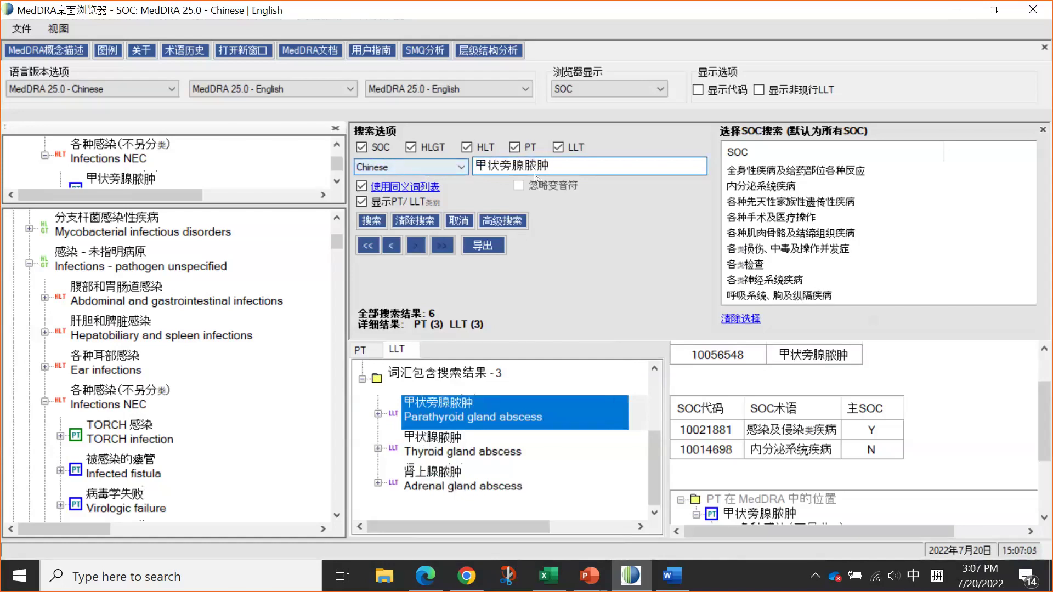
key("BackSpace")
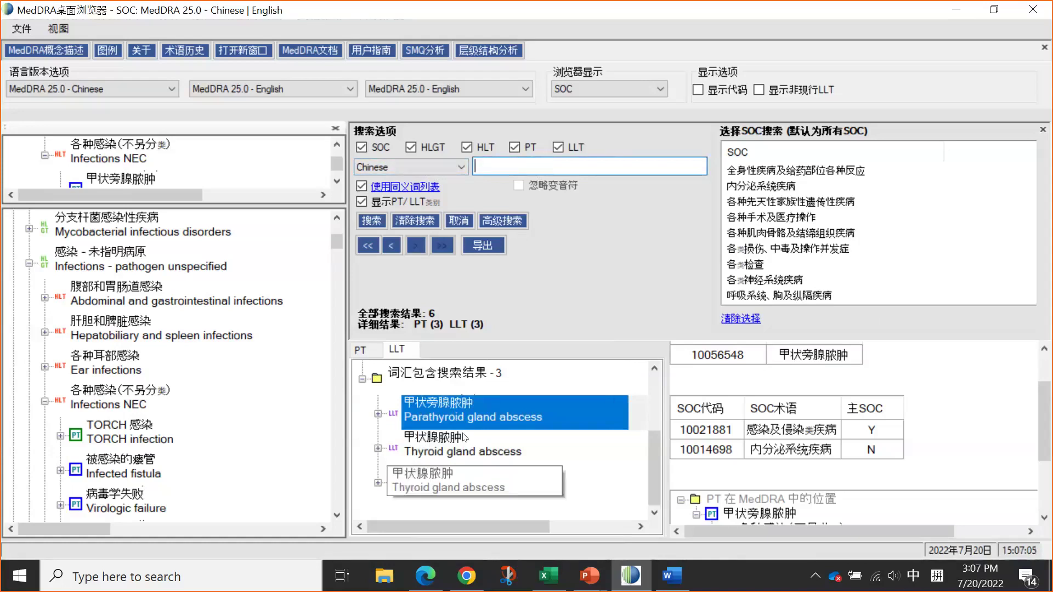
right_click(458, 415)
left_click(436, 432)
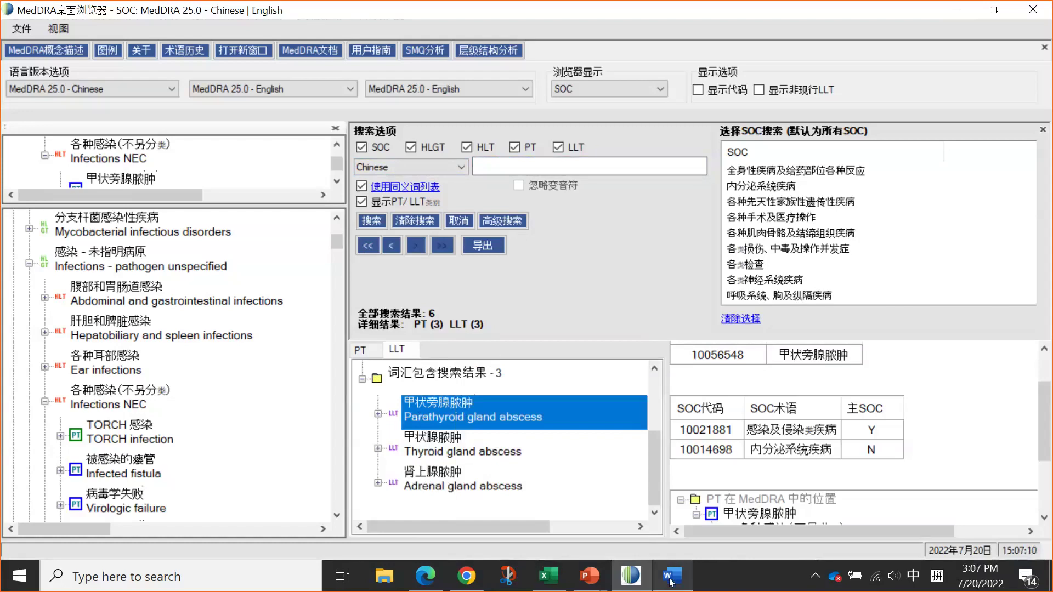
Switch to the 000684_MedDRA Coding presentation in PowerPoint and advance its slide show.
mouse_move(666, 580)
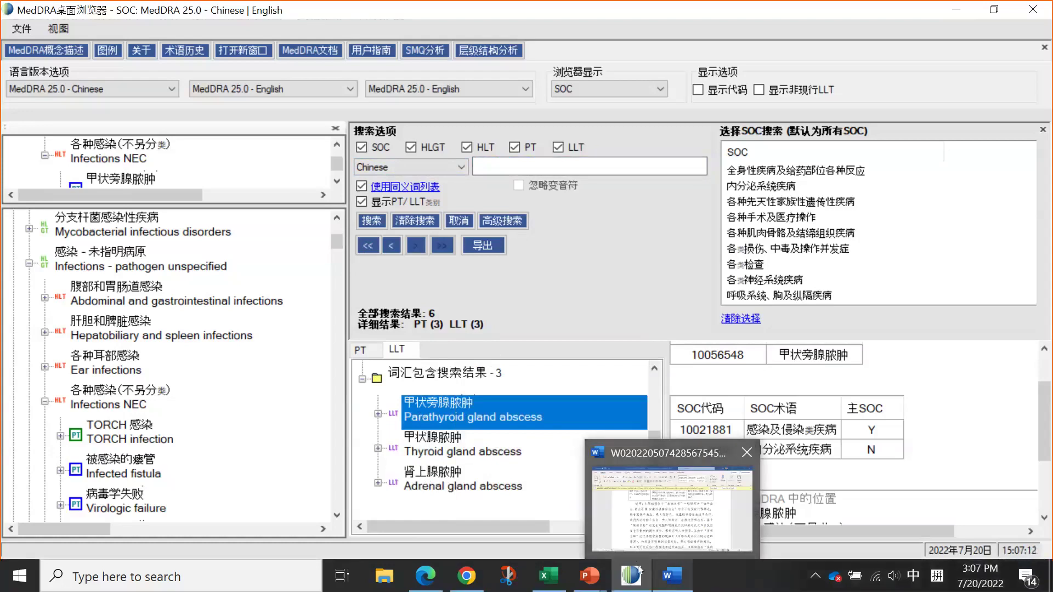
mouse_move(585, 584)
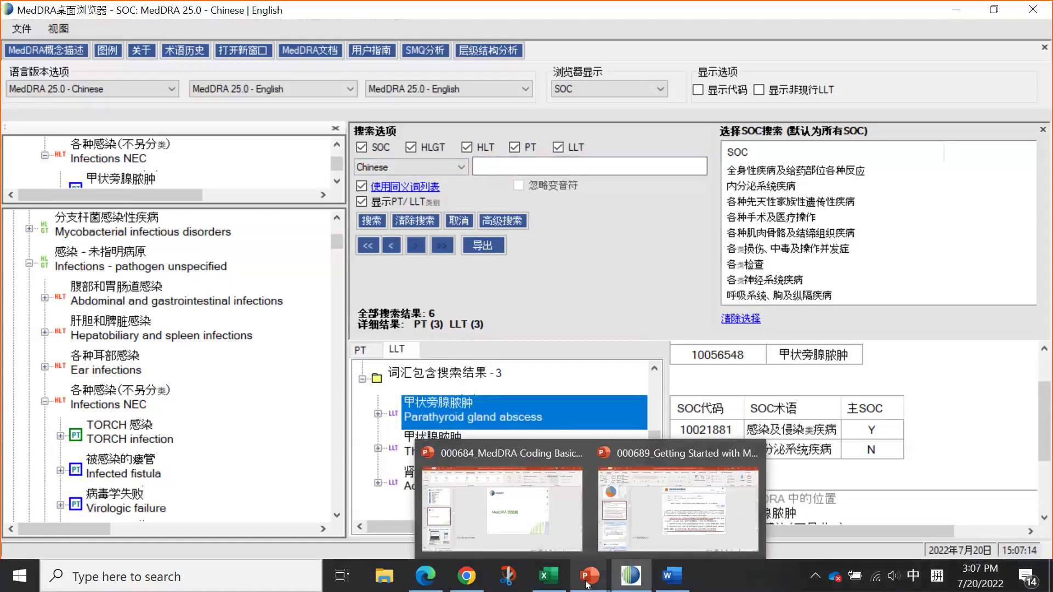
left_click(503, 526)
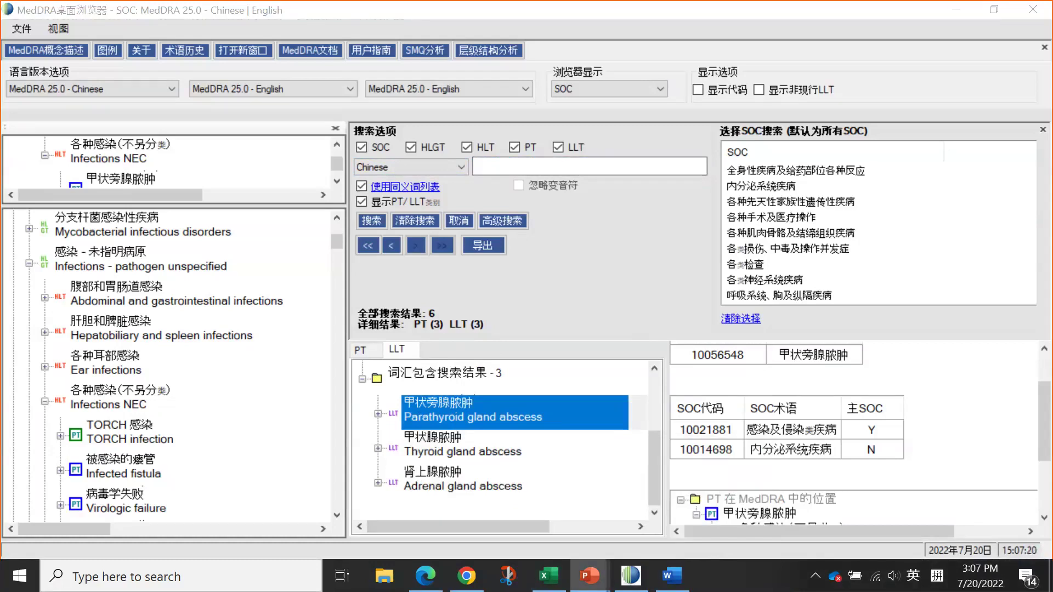
key("Right")
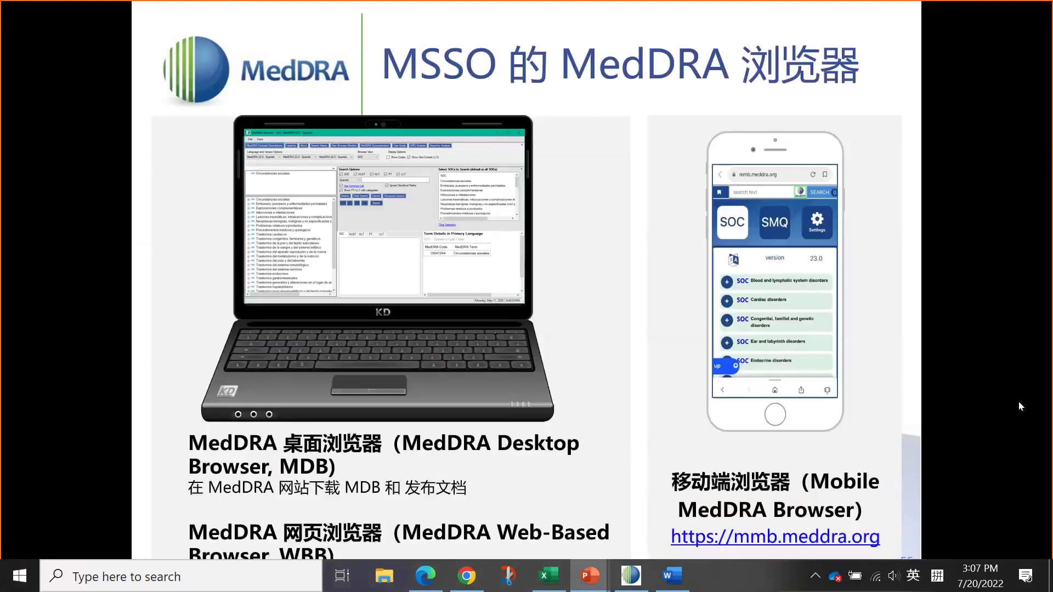
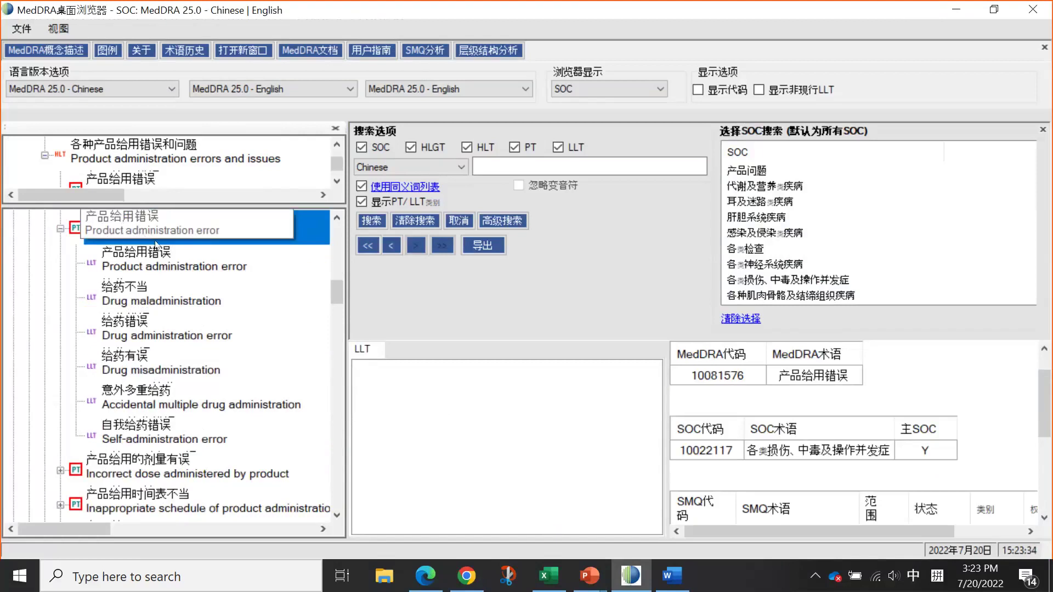
View the details of the LLTs 产品给用错误, 给药不当, 给药错误 and 给药有误 under the PT 产品给用错误.
left_click(183, 271)
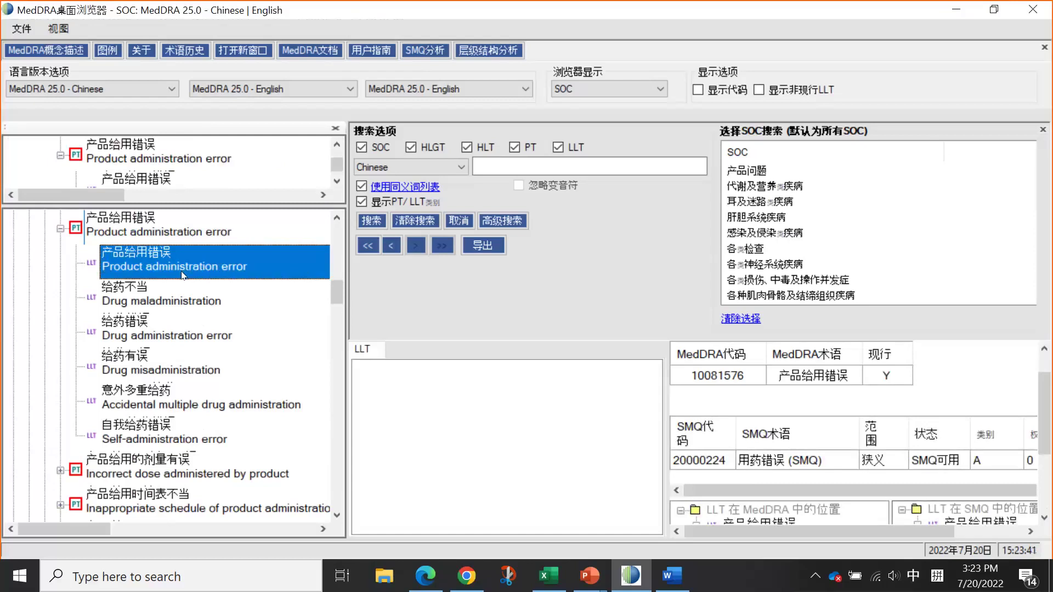
left_click(170, 299)
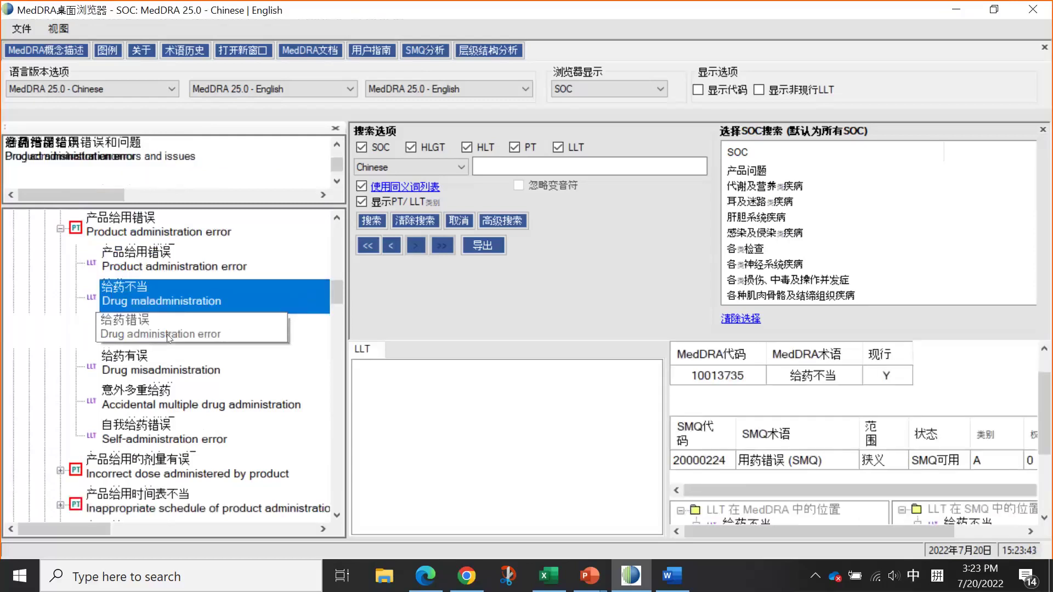
left_click(167, 334)
left_click(149, 362)
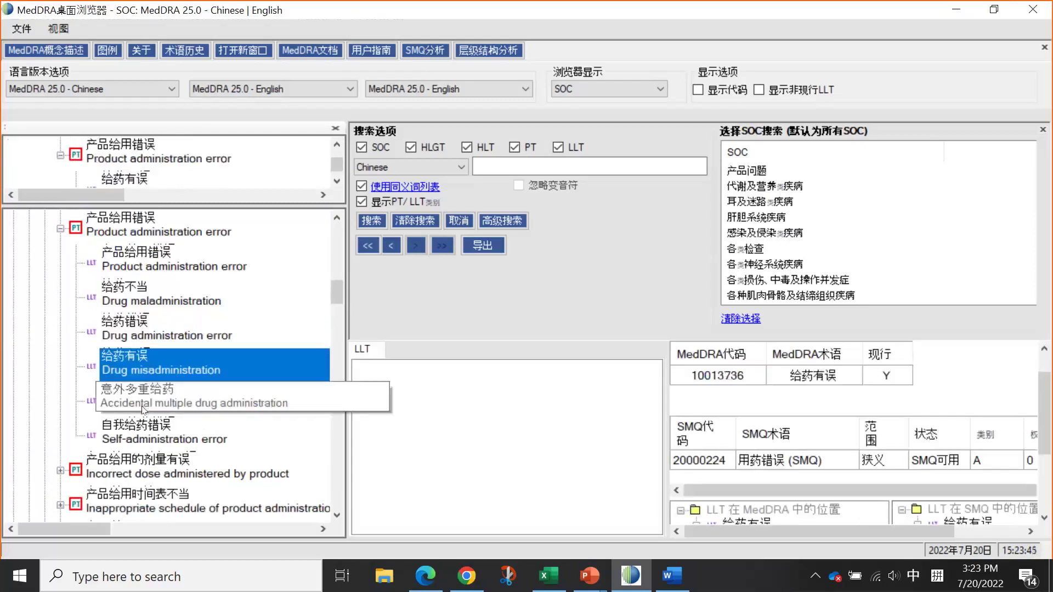
View the details of the LLTs 意外多重给药 and 自我给药错误 under the PT 产品给用错误, rechecking the sibling LLTs up to 给药错误.
left_click(143, 405)
left_click(165, 436)
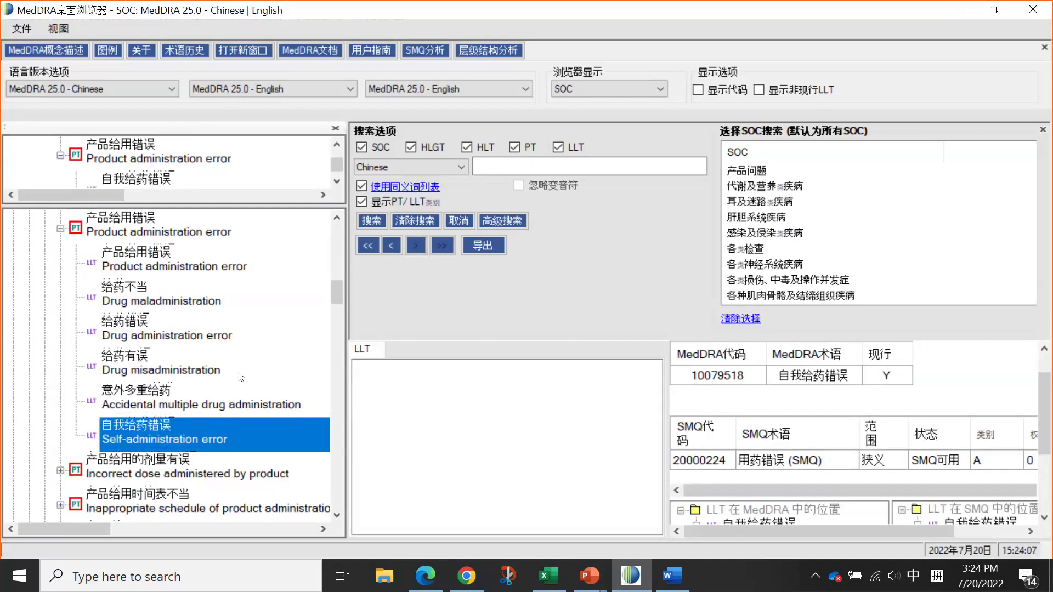
left_click(177, 398)
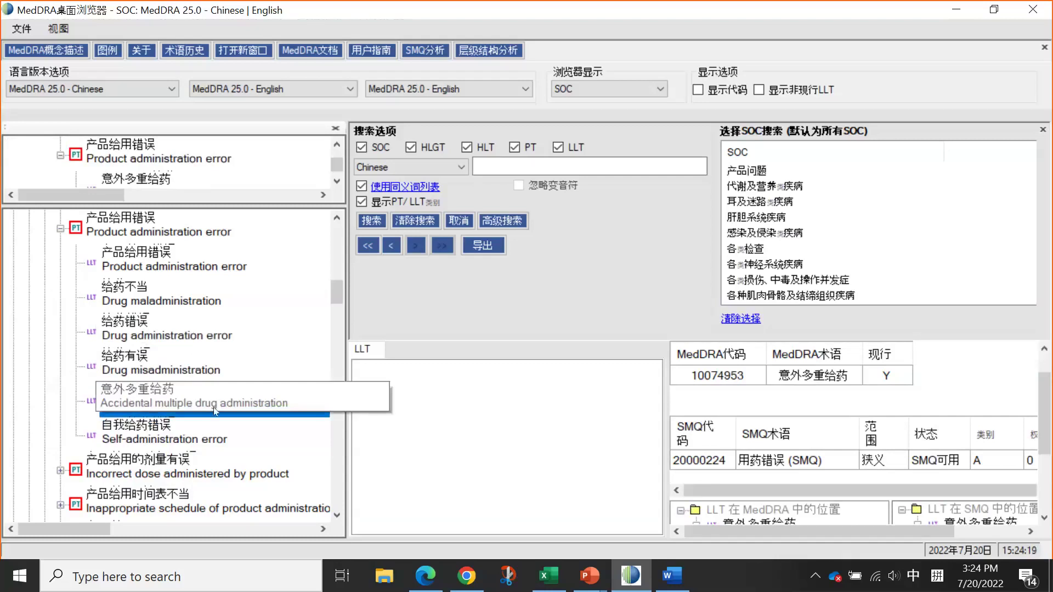
scroll(222, 392, "down", 1)
scroll(220, 391, "up", 1)
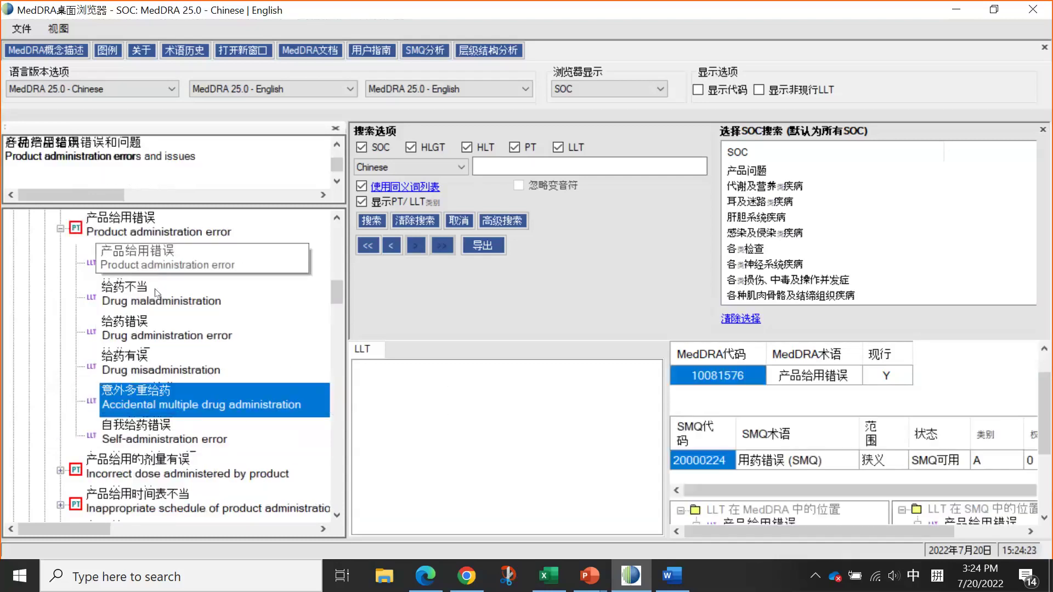
left_click(135, 307, "ctrl")
left_click(132, 332)
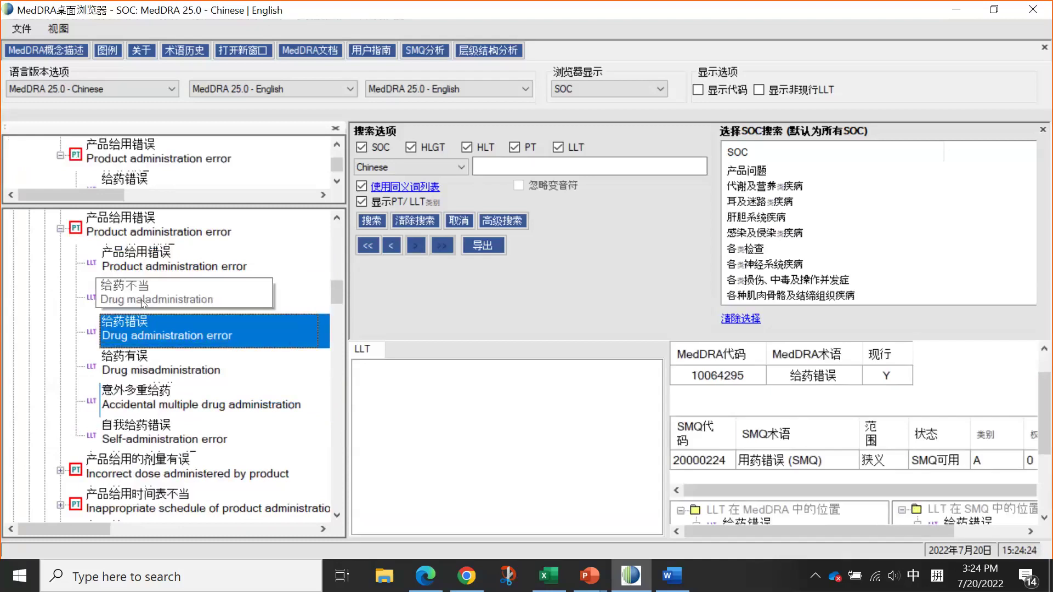
Find the PT 给予的产品有误 under the HLT 各种产品给用错误和问题, view its details and expand it to see its LLTs.
scroll(150, 370, "down", 2)
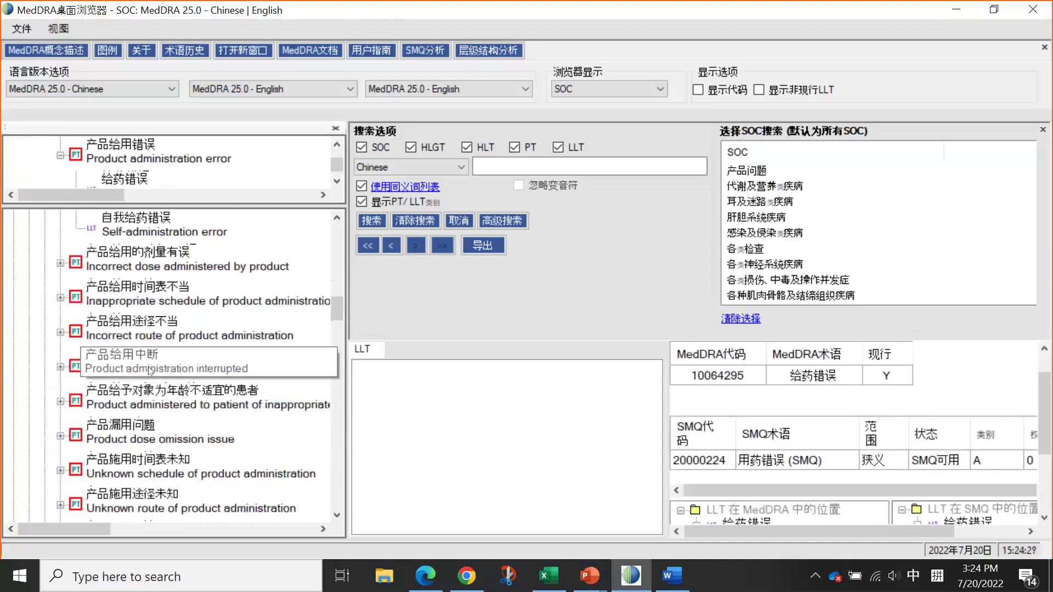
scroll(150, 370, "down", 8)
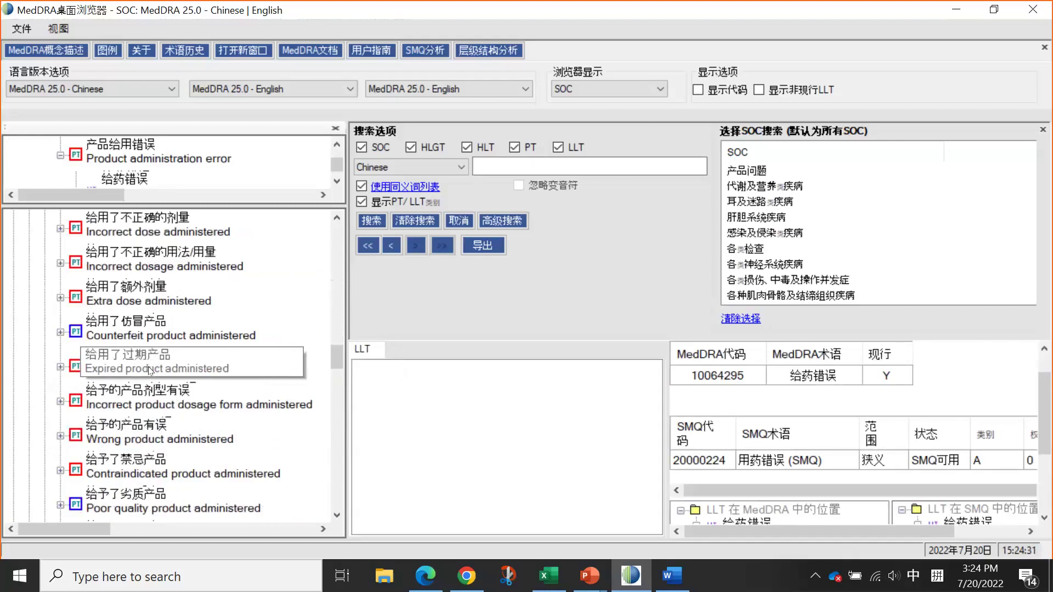
left_click(128, 433)
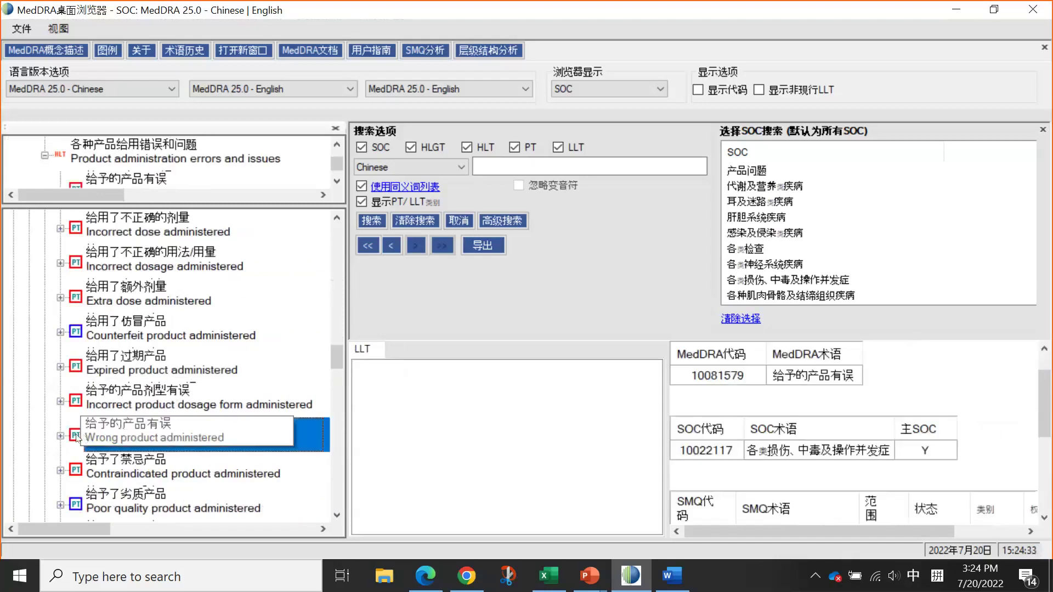
left_click(60, 436)
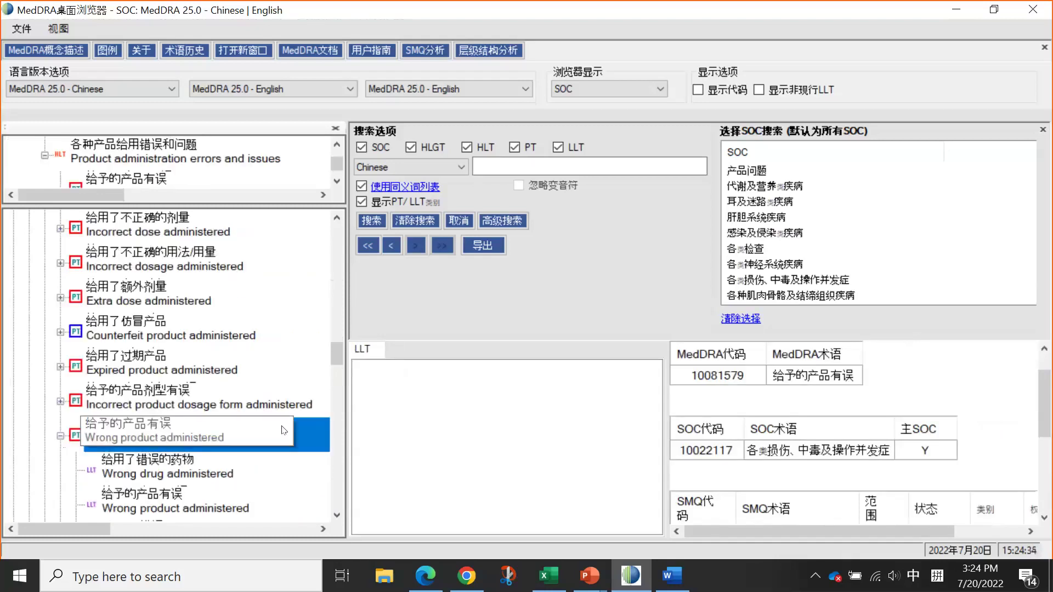
scroll(283, 431, "down", 2)
scroll(280, 429, "up", 1)
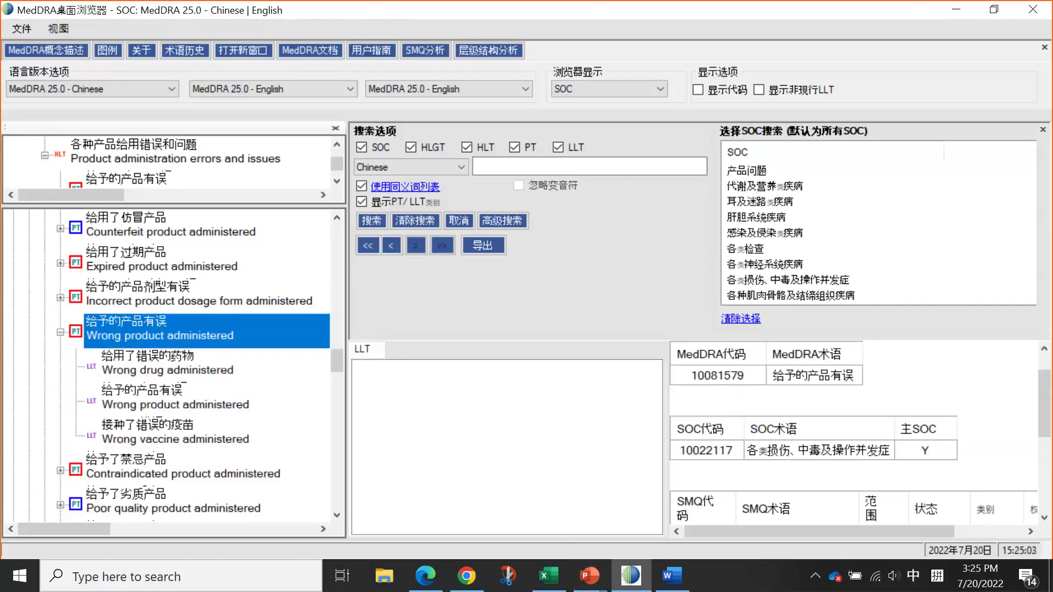
Switch to the PowerPoint slide show and advance past the answer of 编码示例 4 to the 编码示例 5 slide.
key("alt+Tab")
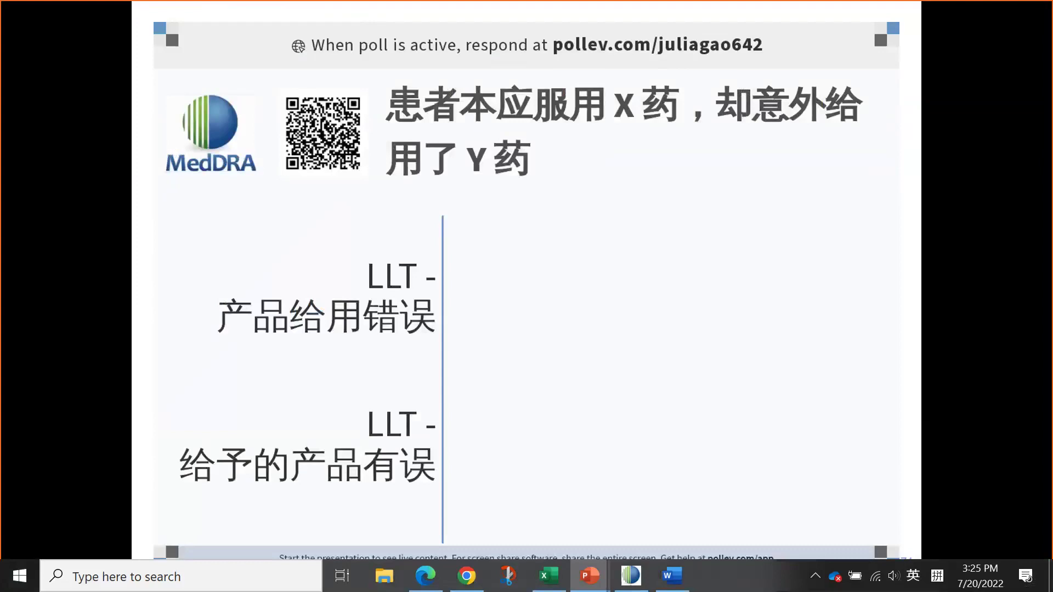
key("Right")
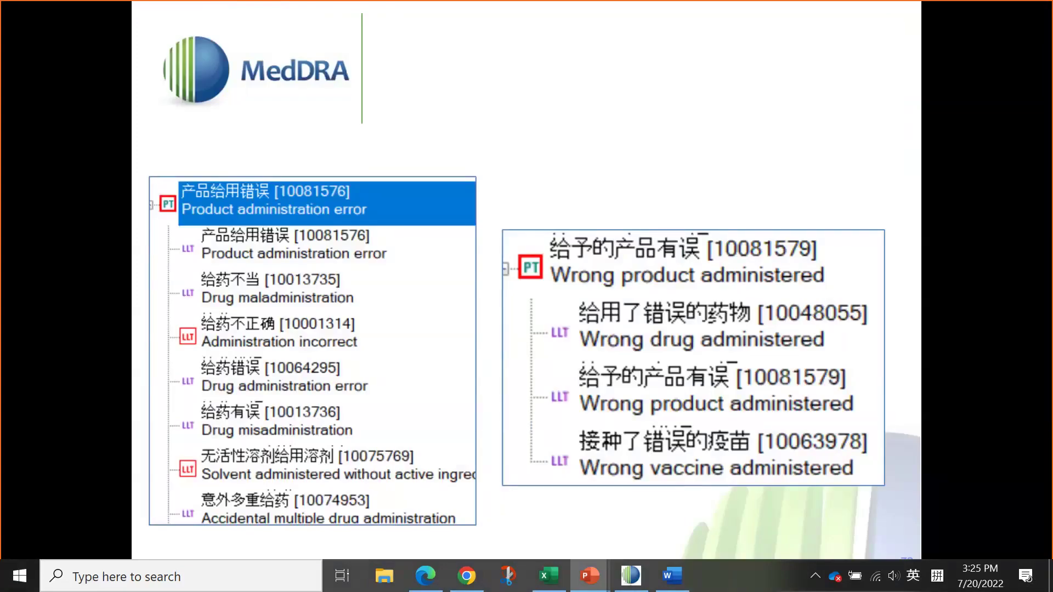
key("Right")
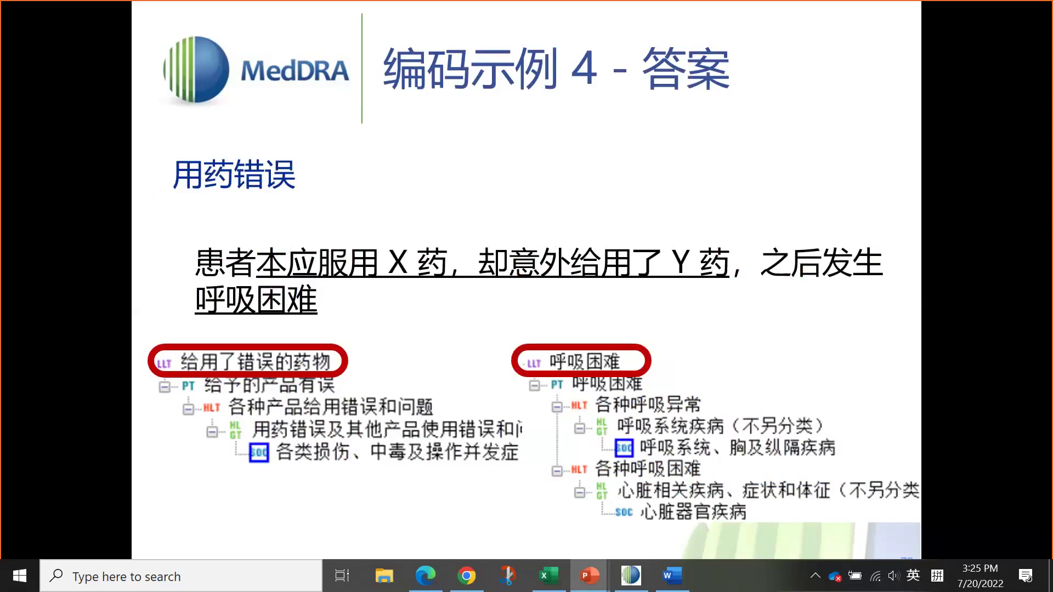
key("Right")
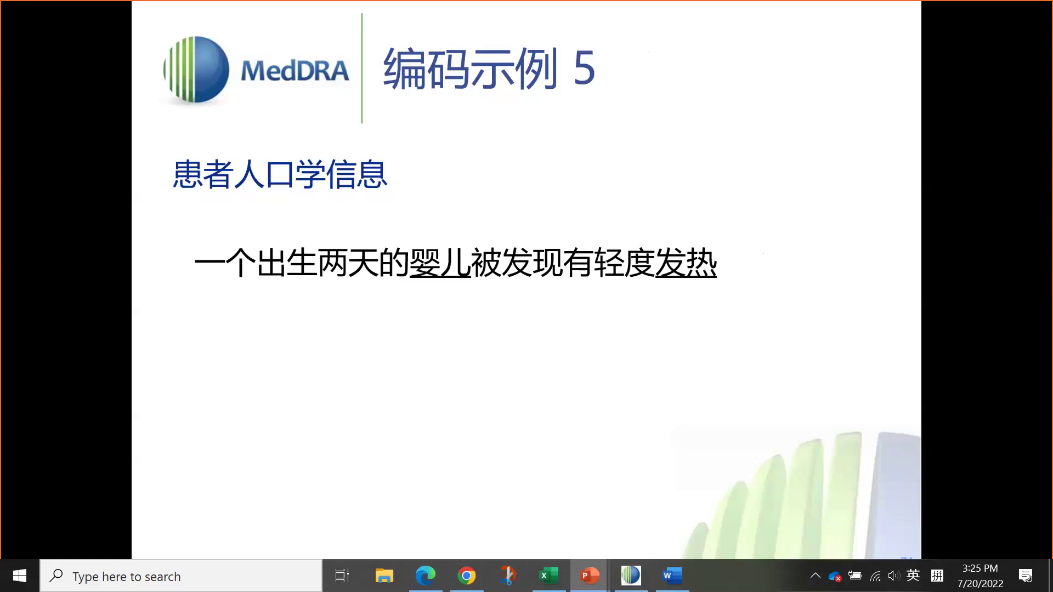
Switch back to the MedDRA desktop browser and search for 发热.
key("alt+Tab")
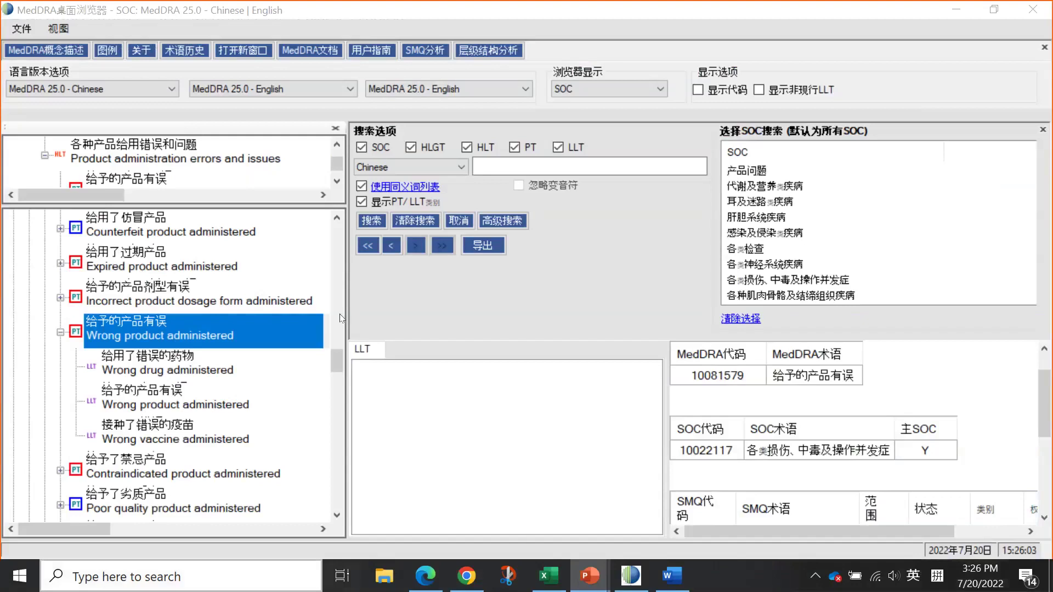
left_click(607, 164)
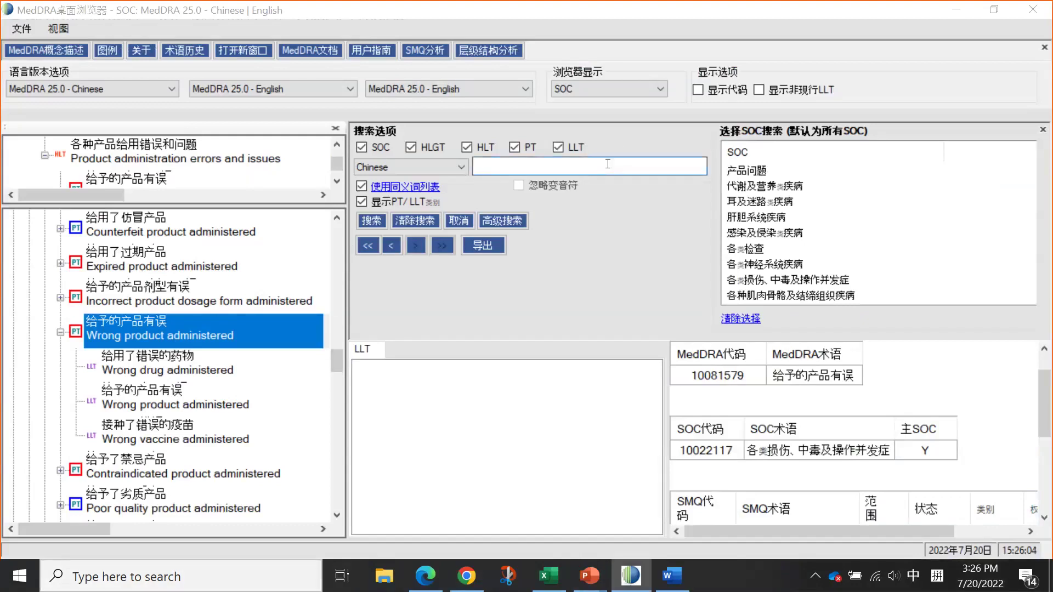
type("发热")
key("Return")
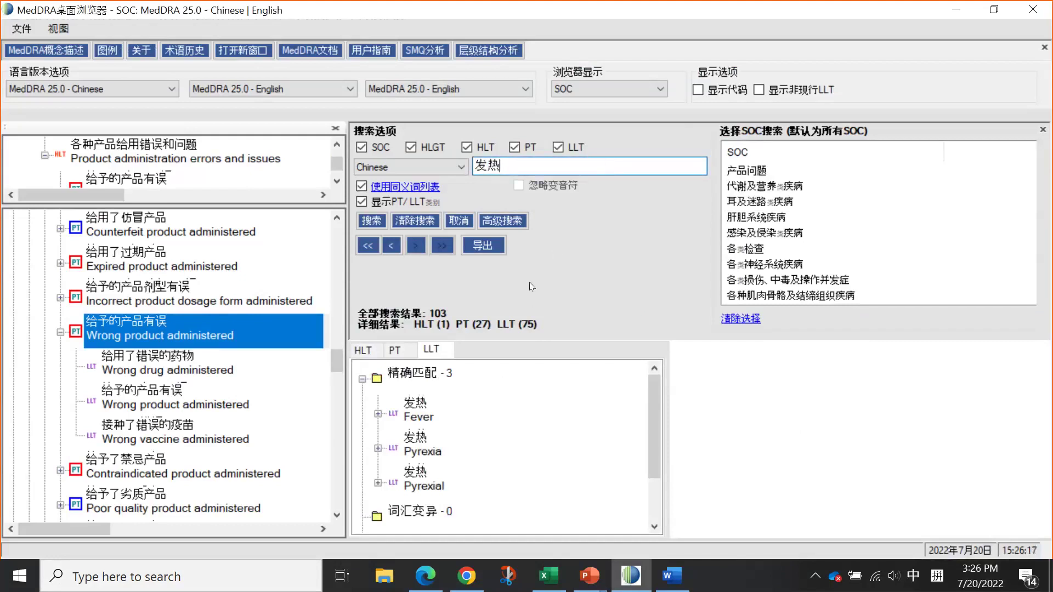
Add 婴儿 to the search text after 发热 and run the combined search.
type("yi")
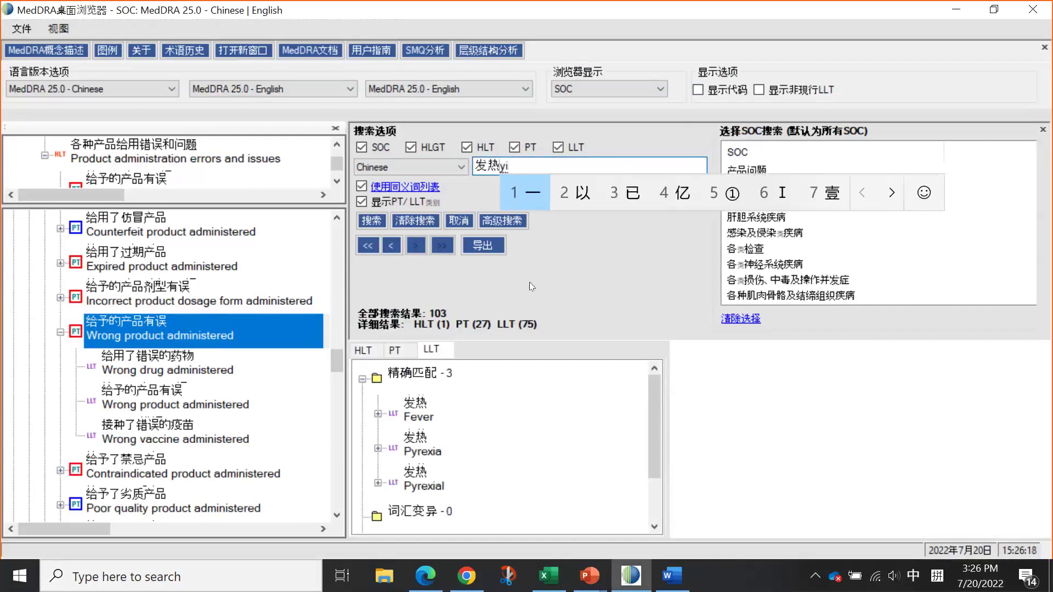
key("Escape")
type("y")
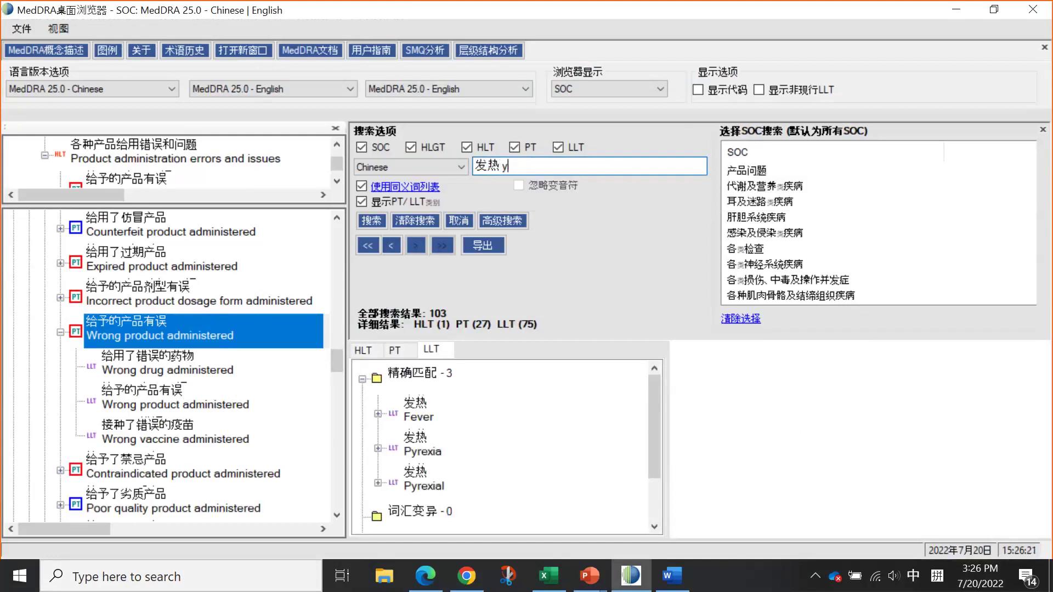
type("inger")
key("space")
key("Return")
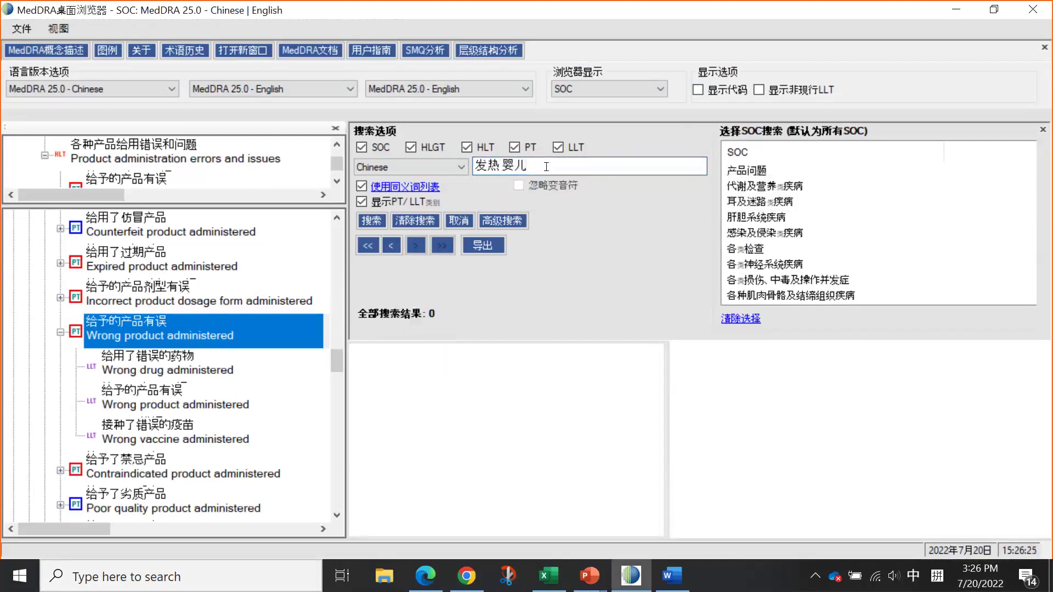
Shorten the search text to 发热 儿, view the details of the LLT 新生儿发热, and switch to PowerPoint.
left_click(514, 165)
key("BackSpace")
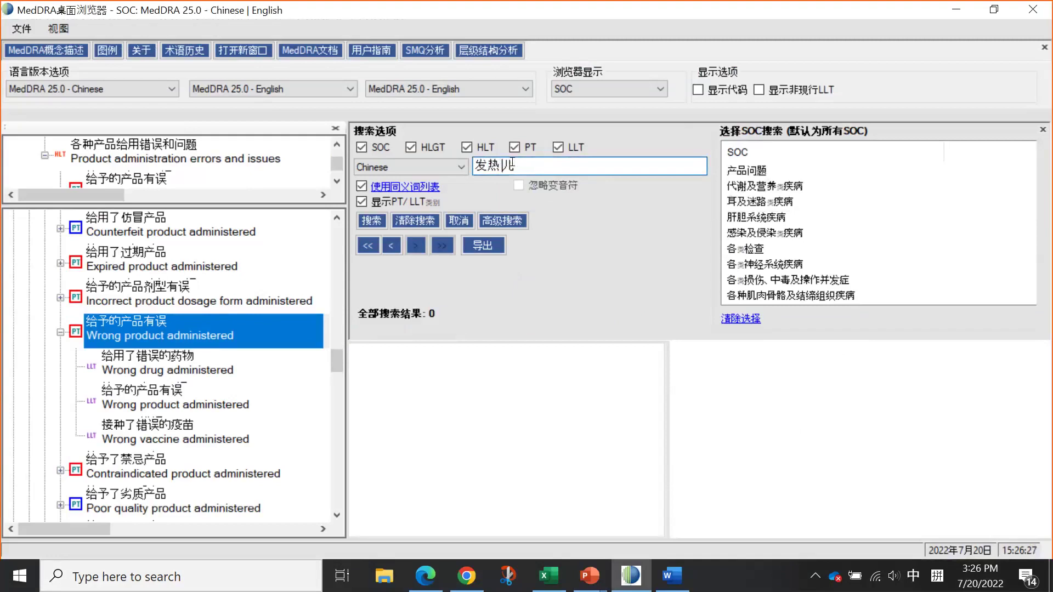
key("Return")
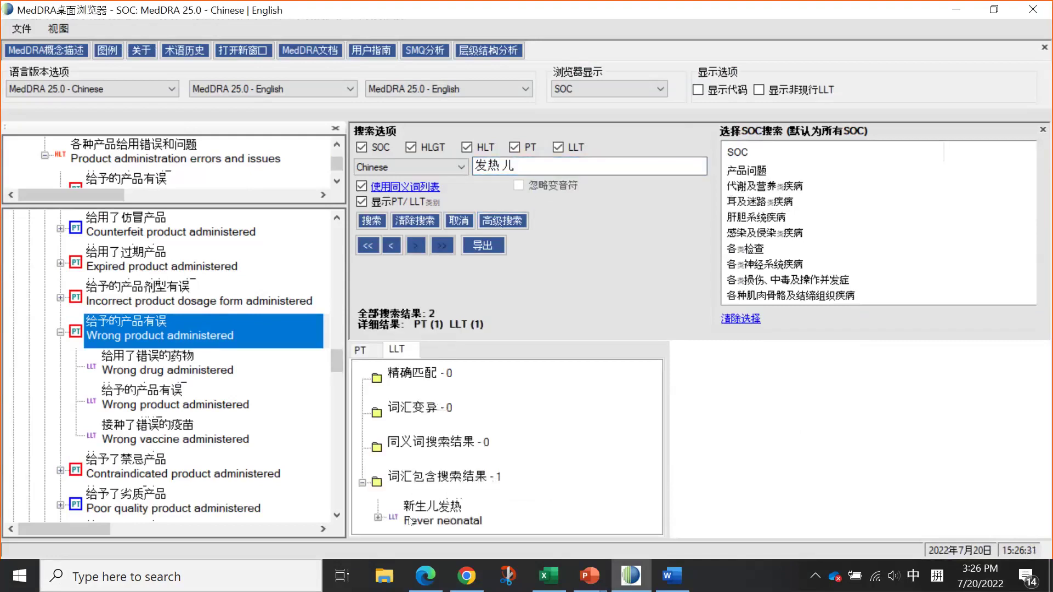
left_click(406, 513)
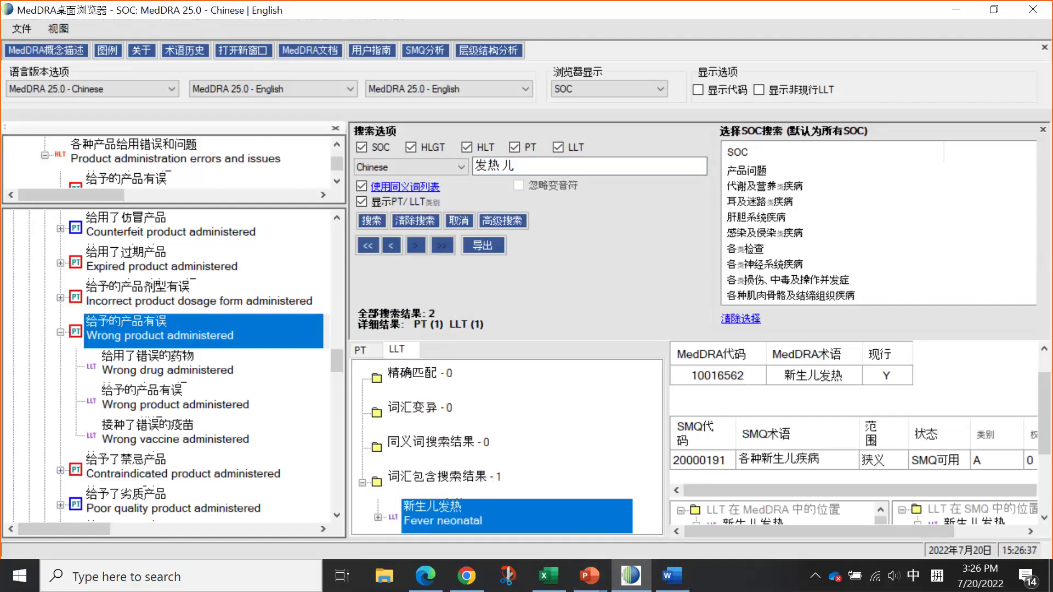
key("alt+Tab")
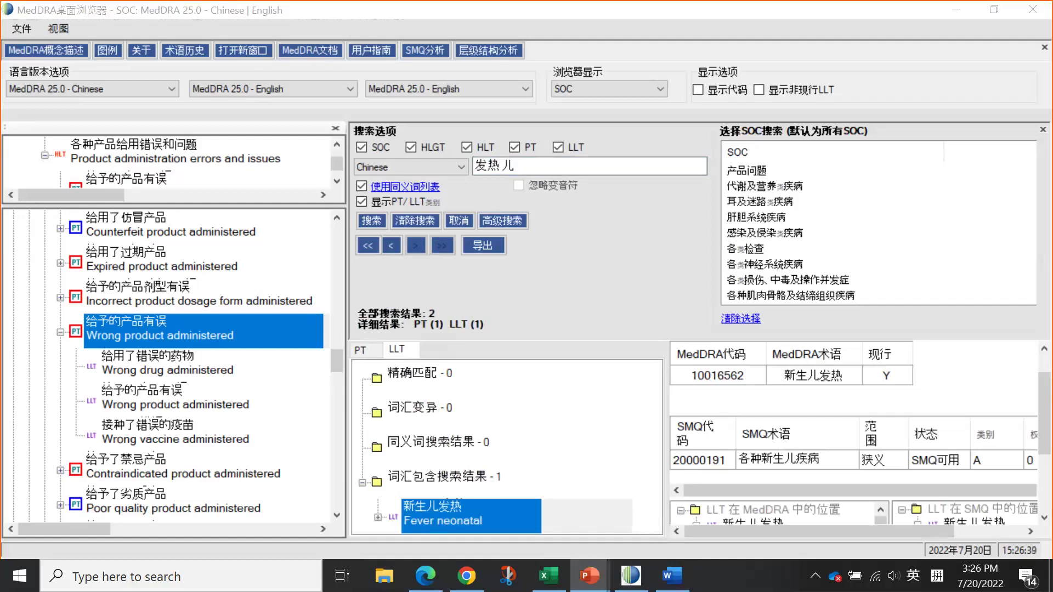
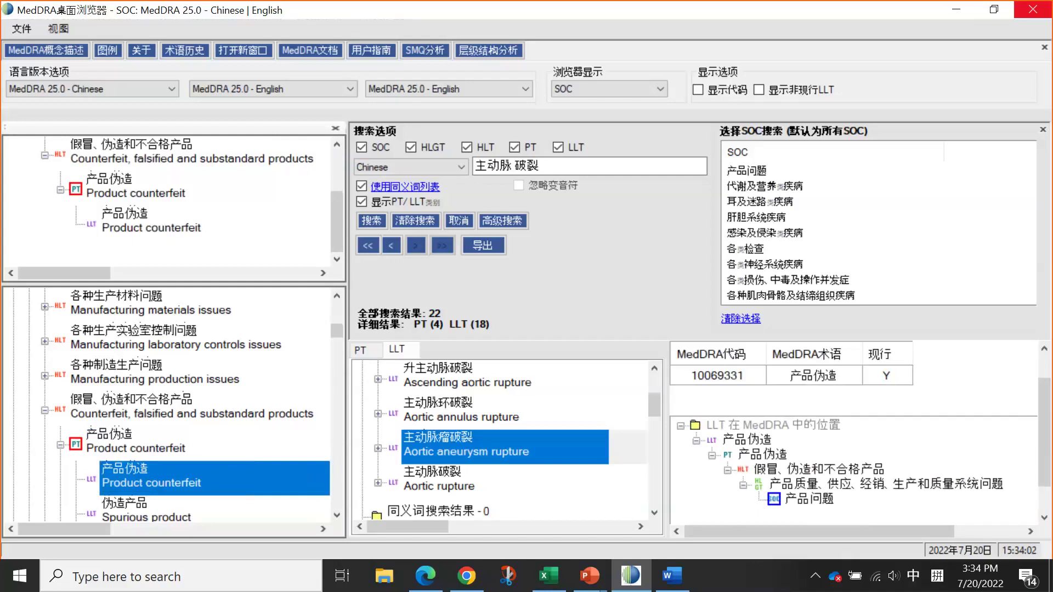
Switch to the PowerPoint slide show and advance from 编码示例 10 through its answer to the 编码示例 11 slide.
key("alt+Tab")
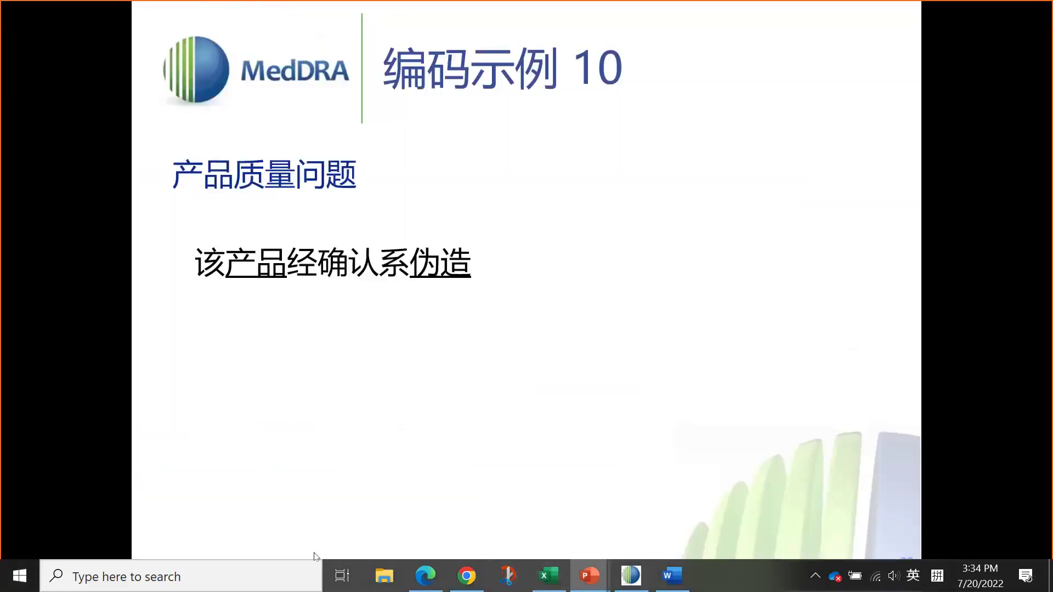
key("Right")
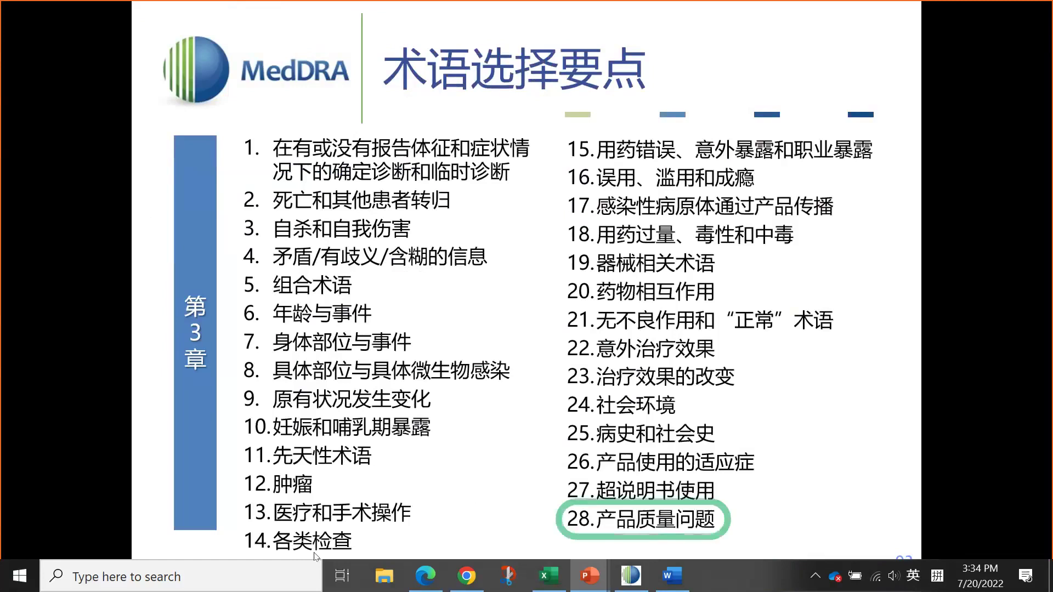
key("Right")
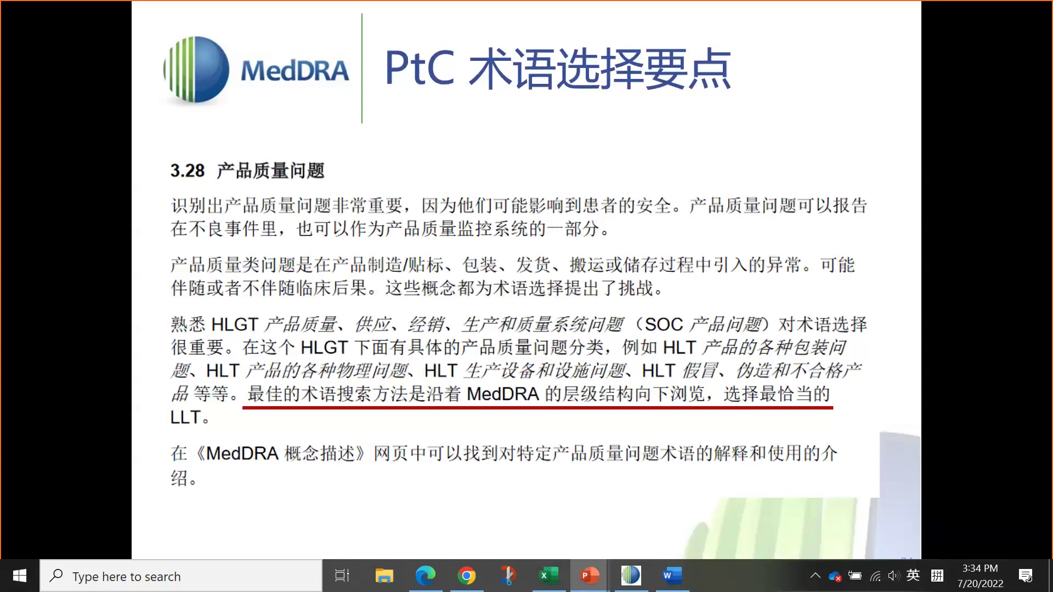
key("Right")
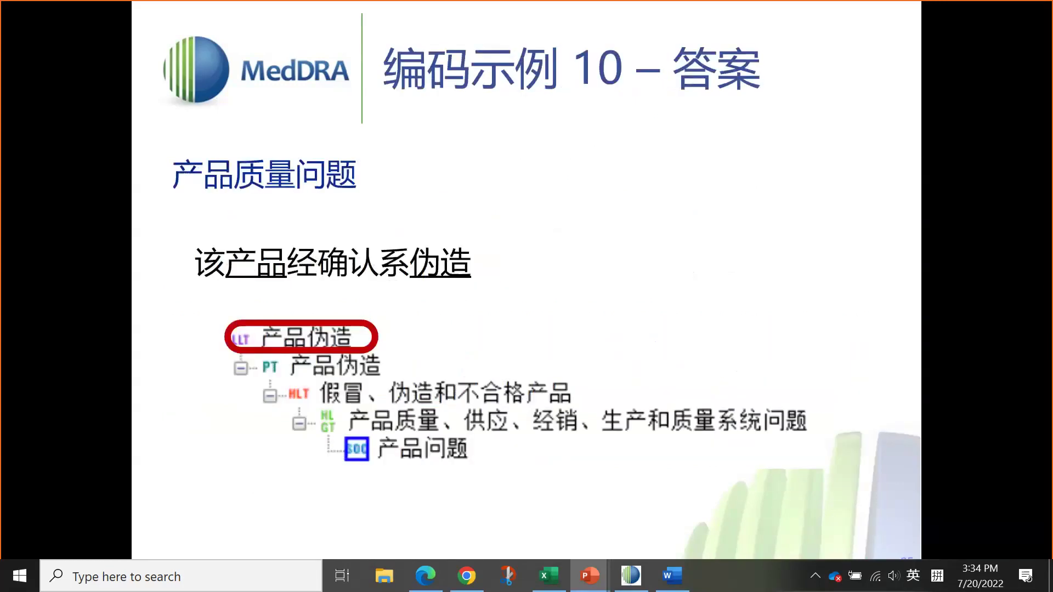
key("Right")
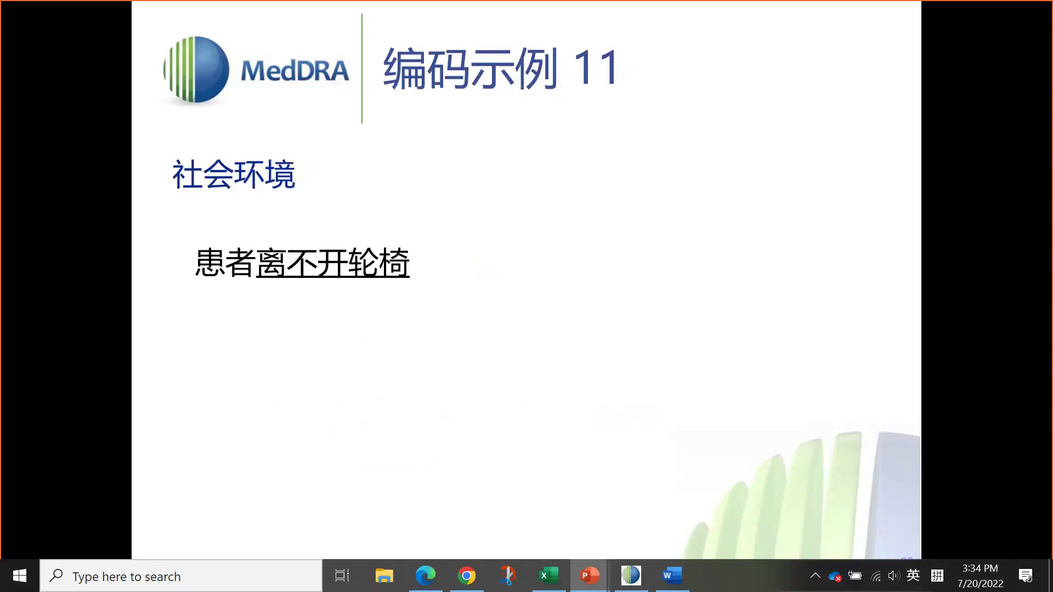
Switch back to the MedDRA desktop browser and search for 轮椅 in place of 主动脉 破裂.
key("alt+Tab")
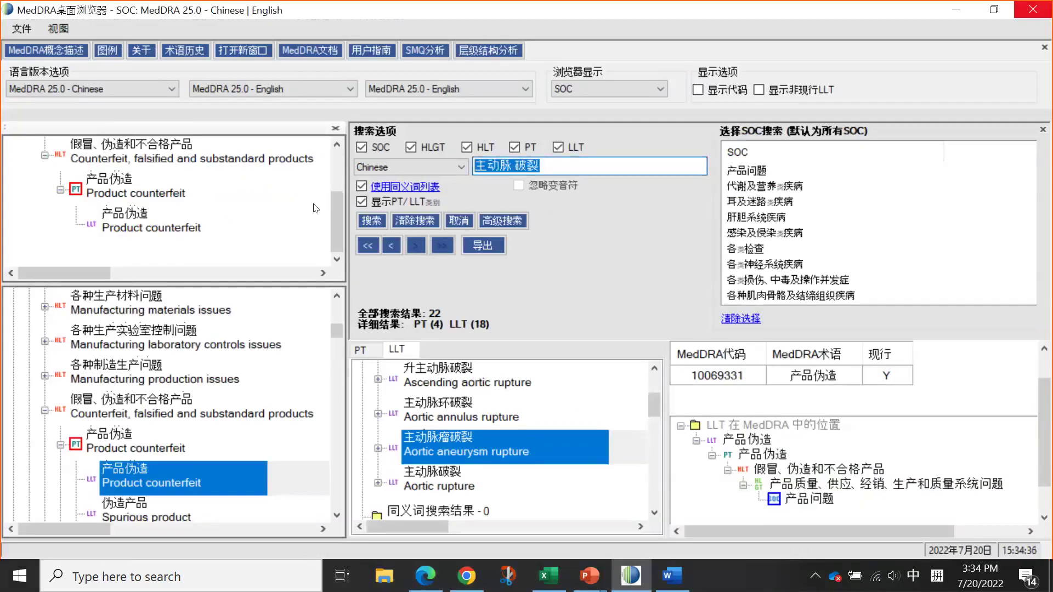
type("lunyi")
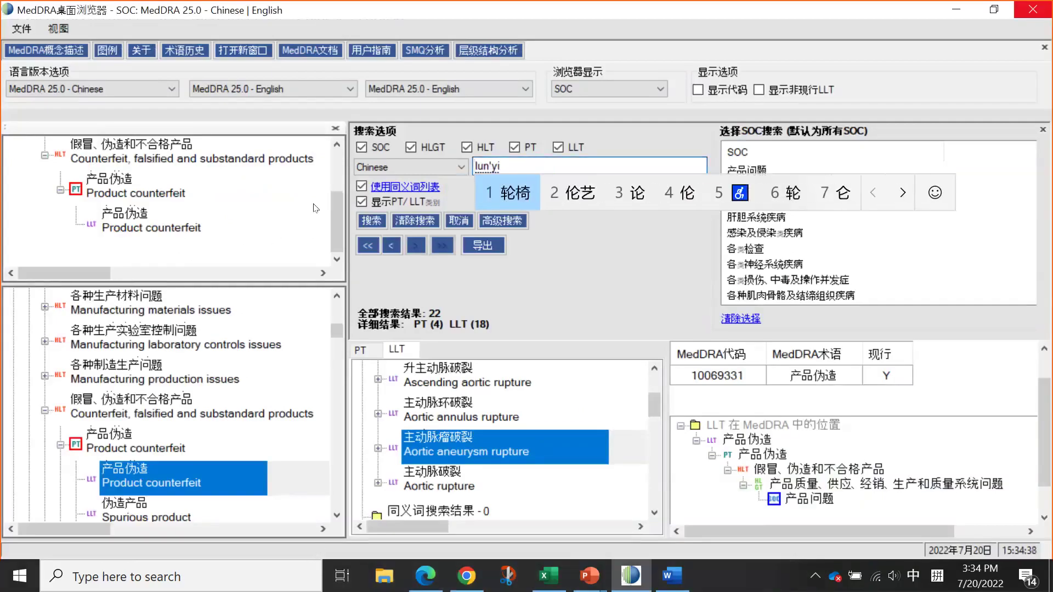
key("space")
type("、")
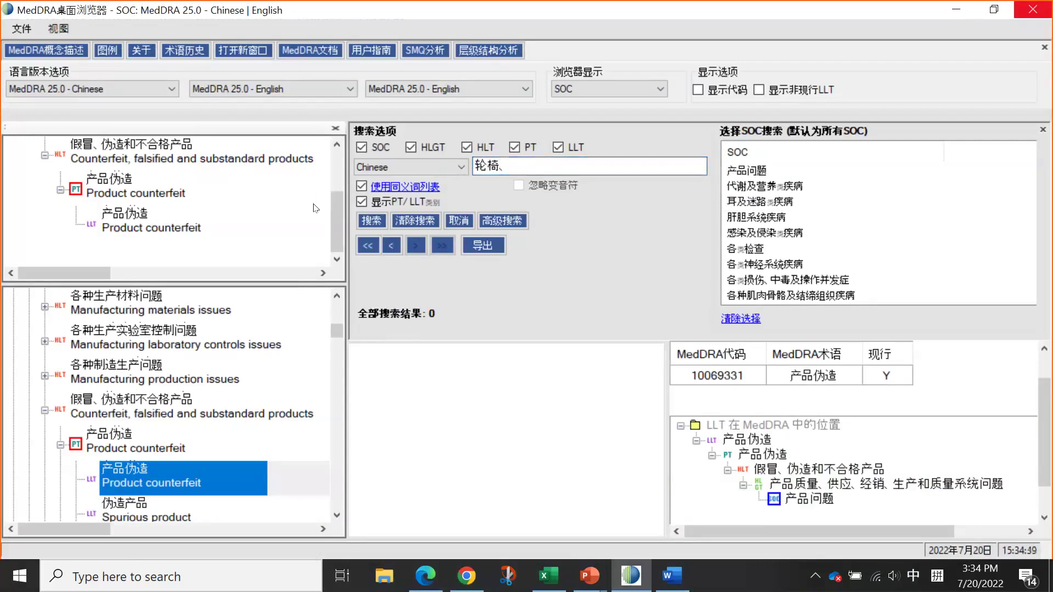
key("BackSpace")
key("Return")
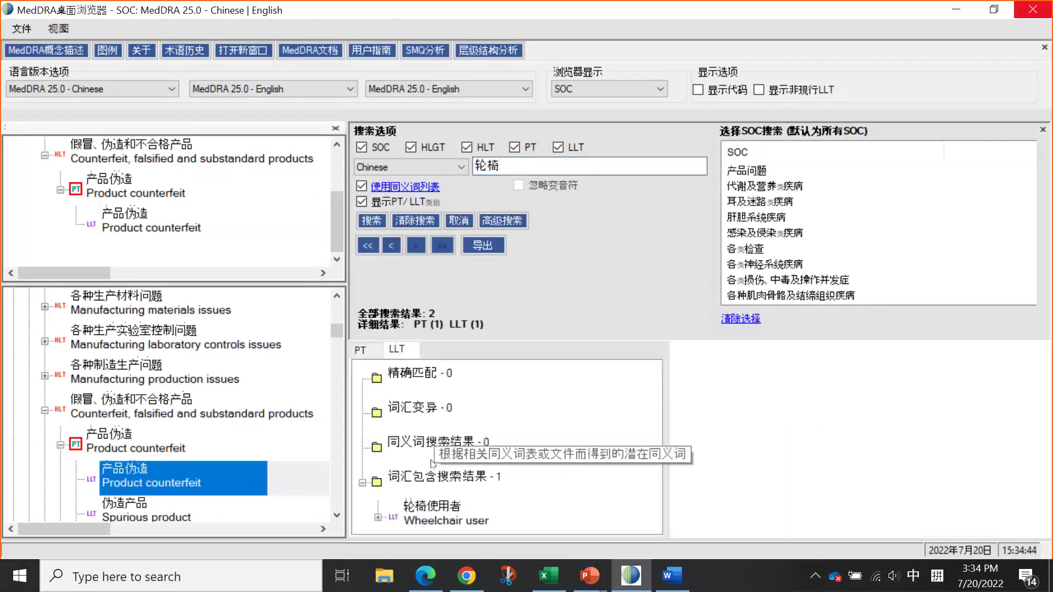
View the details of the LLT 轮椅使用者, locate it in the browser hierarchy, and select its SOC 社会环境.
left_click(507, 510)
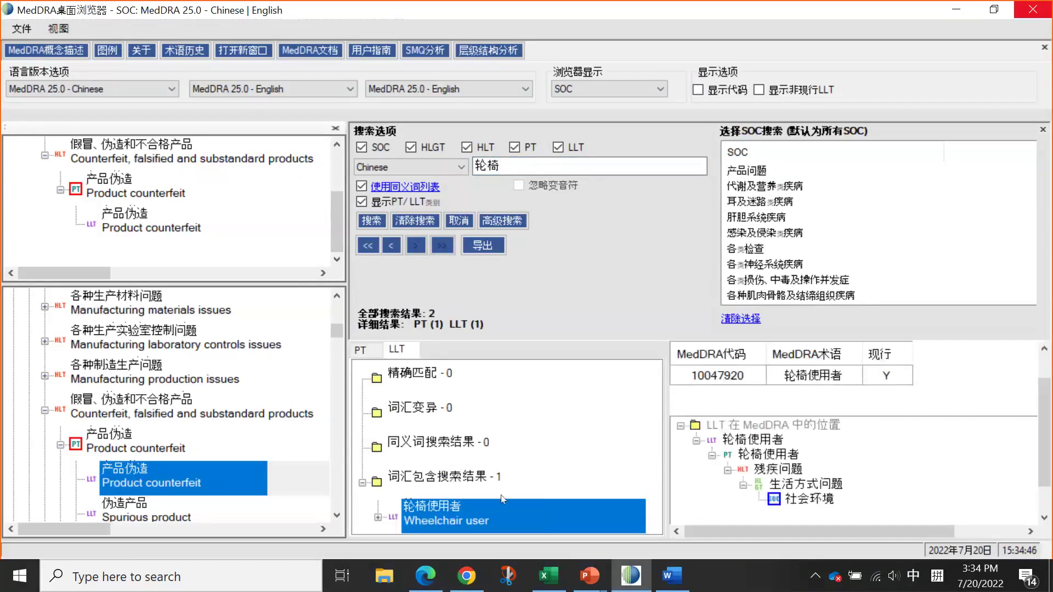
right_click(444, 517)
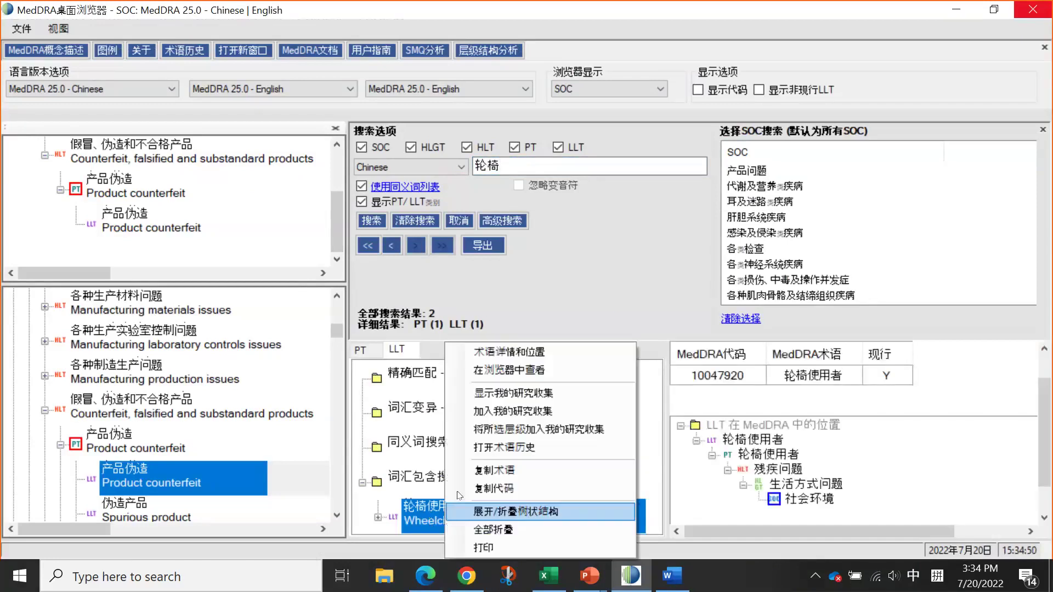
left_click(510, 370)
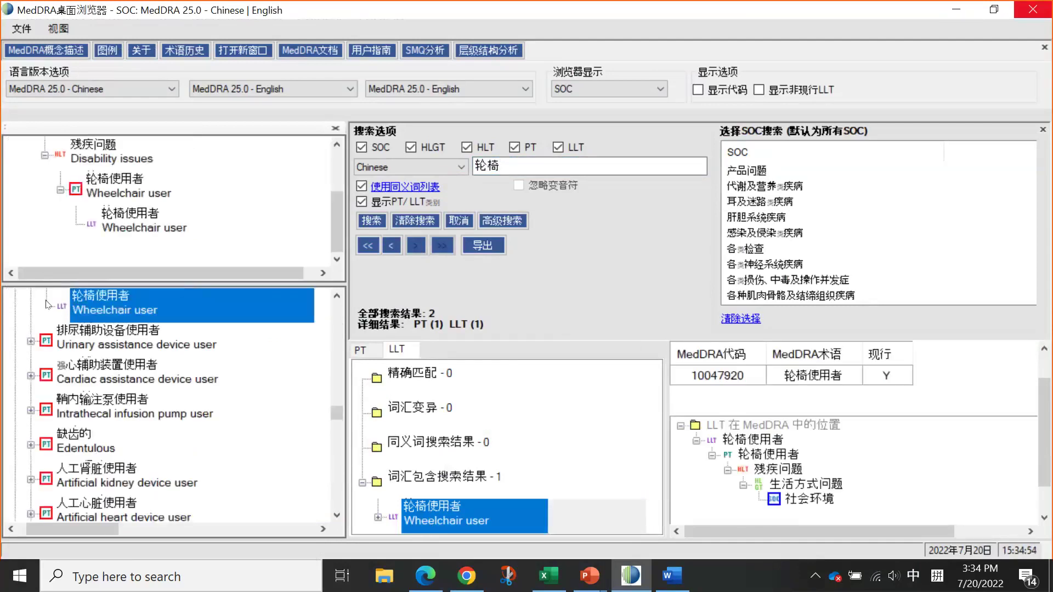
scroll(98, 242, "up", 1)
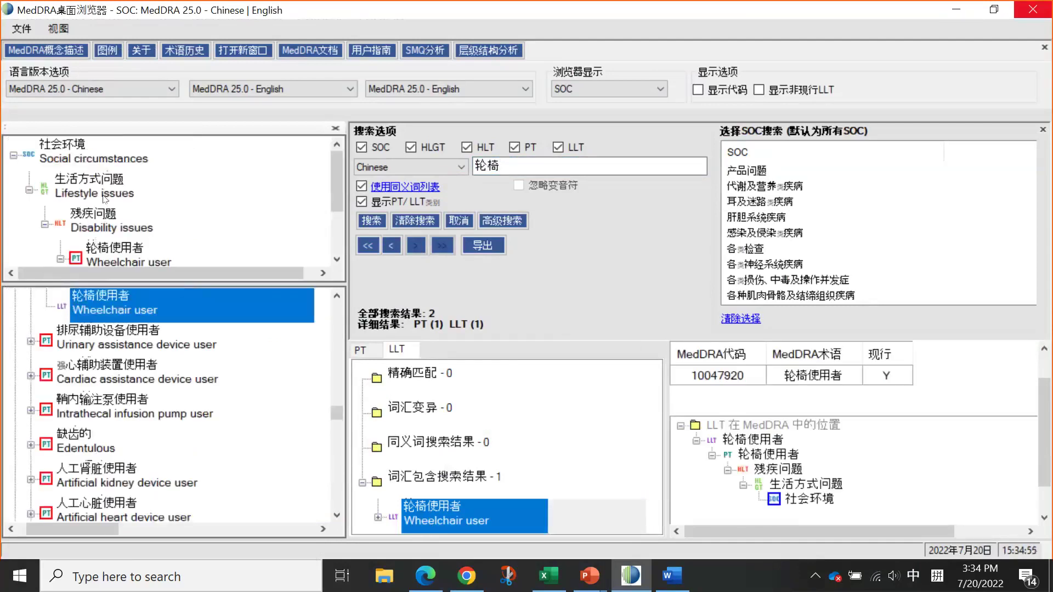
scroll(104, 199, "down", 1)
left_click(108, 225)
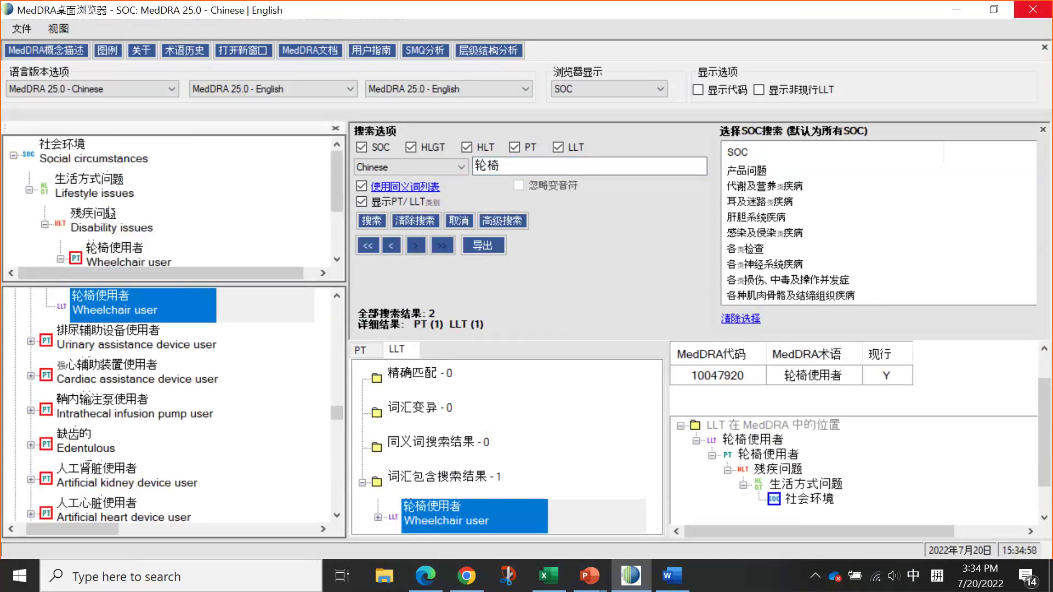
left_click(65, 158)
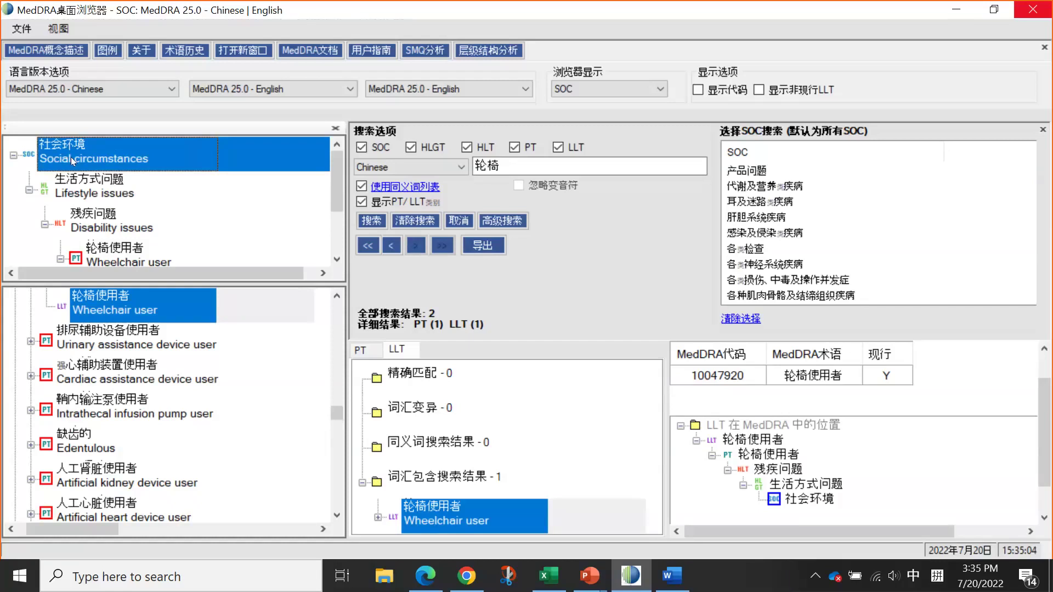
Browse the HLGTs under the SOC 社会环境 in the hierarchy tree and select 各类法律问题.
scroll(70, 336, "up", 2)
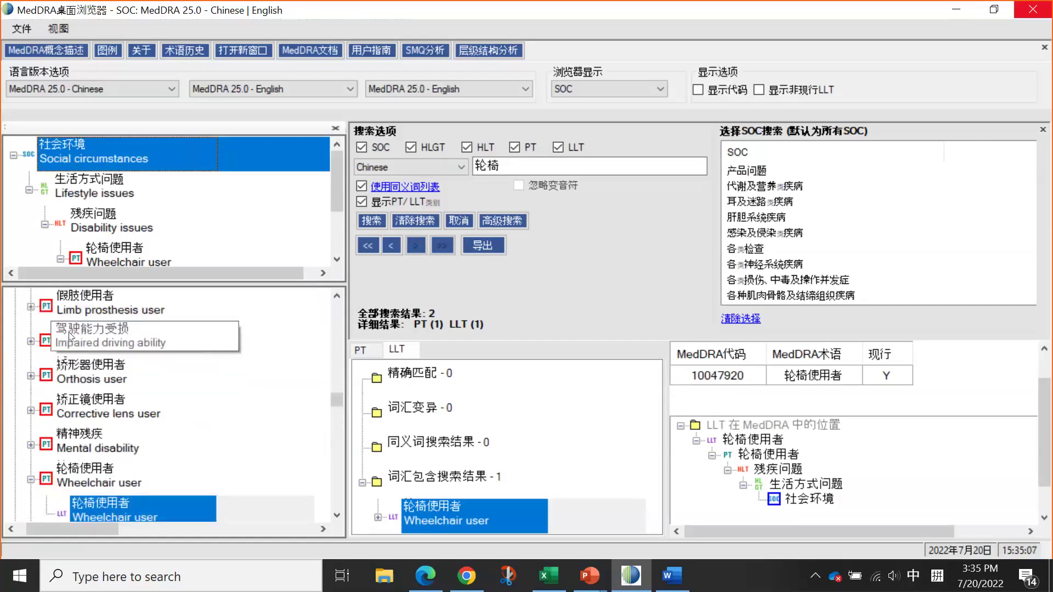
scroll(58, 343, "up", 3)
scroll(57, 344, "up", 5)
left_click_drag(74, 524, 44, 530)
left_click(113, 310)
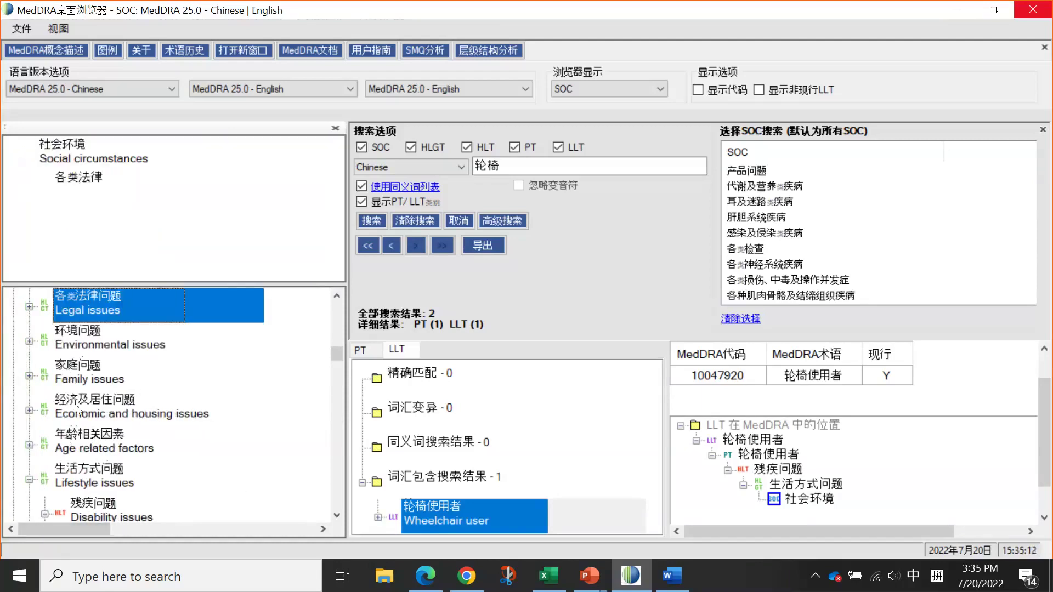
Expand the HLGT 家庭问题 and its HLT 家庭和伴侣问题, and look through the terms in the tree.
left_click(87, 372)
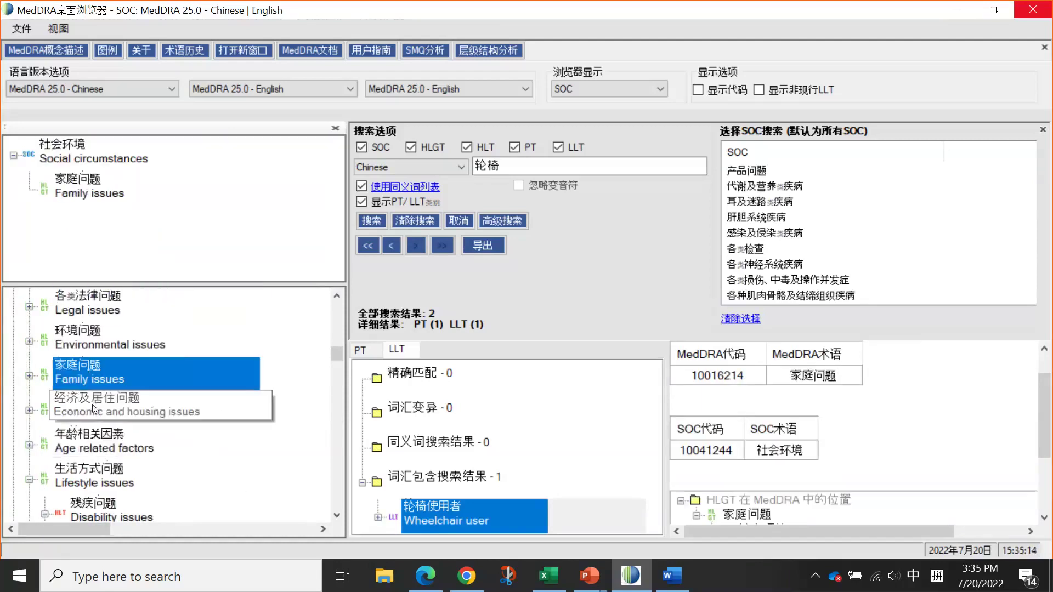
left_click(29, 376)
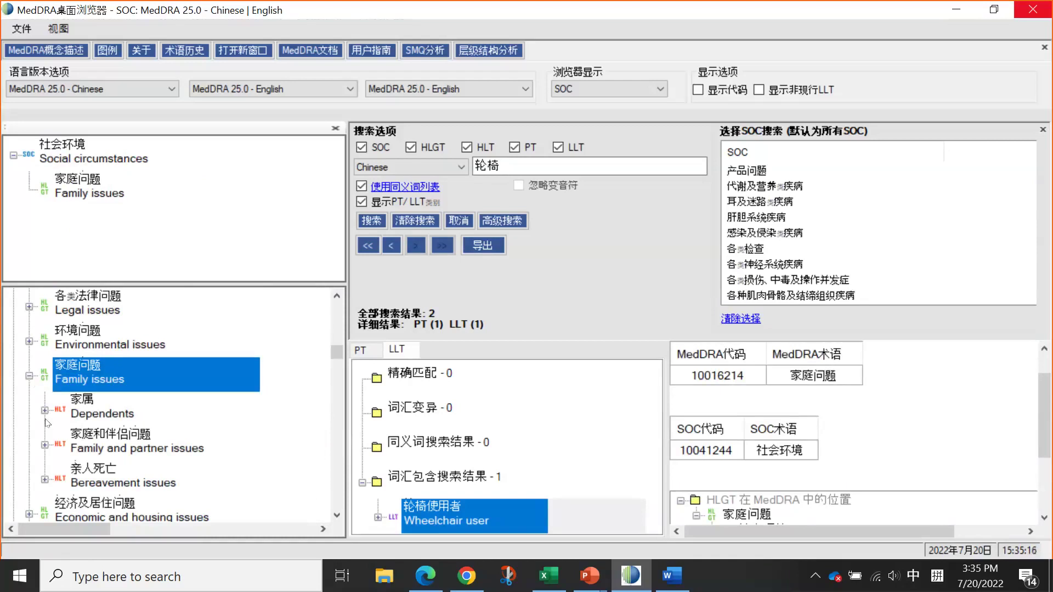
left_click(46, 447)
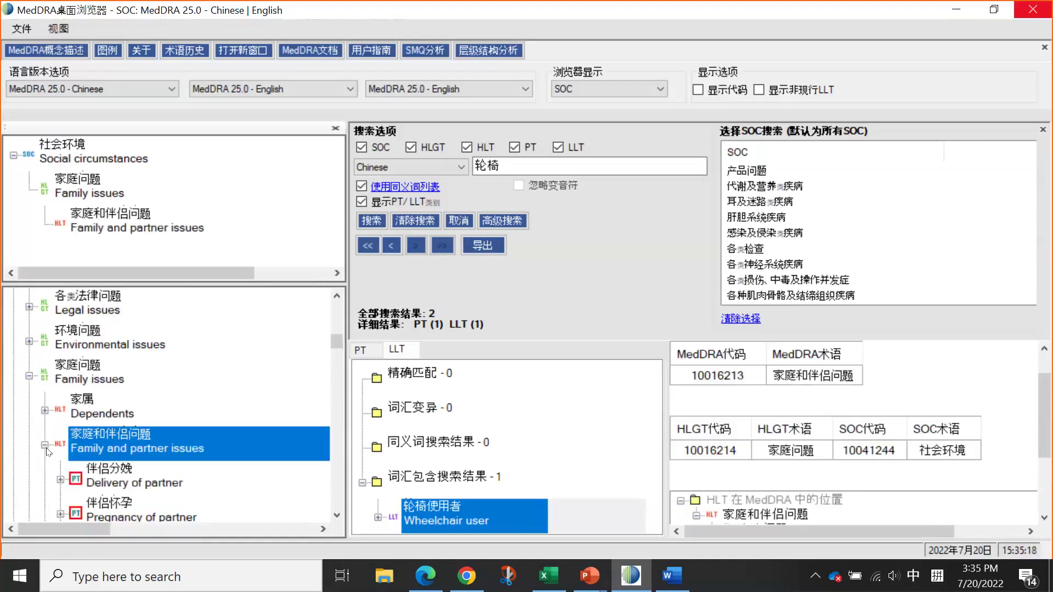
scroll(47, 451, "down", 4)
scroll(47, 451, "up", 5)
scroll(48, 451, "up", 5)
scroll(47, 451, "down", 2)
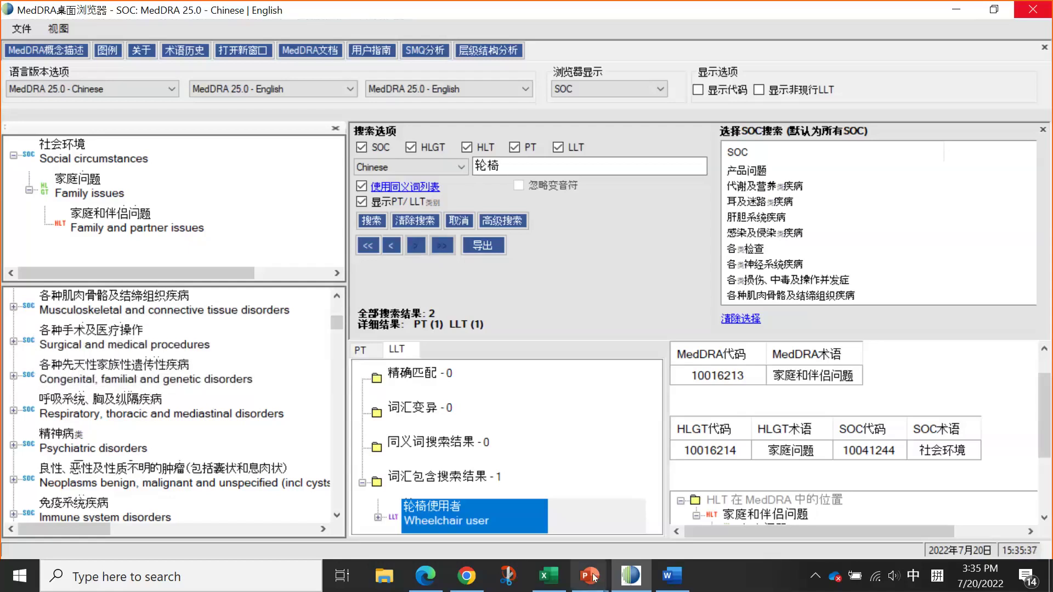
Switch to the PowerPoint slide show and advance from 编码示例 11 to the 编码示例 12 slide.
mouse_move(592, 575)
left_click(581, 544)
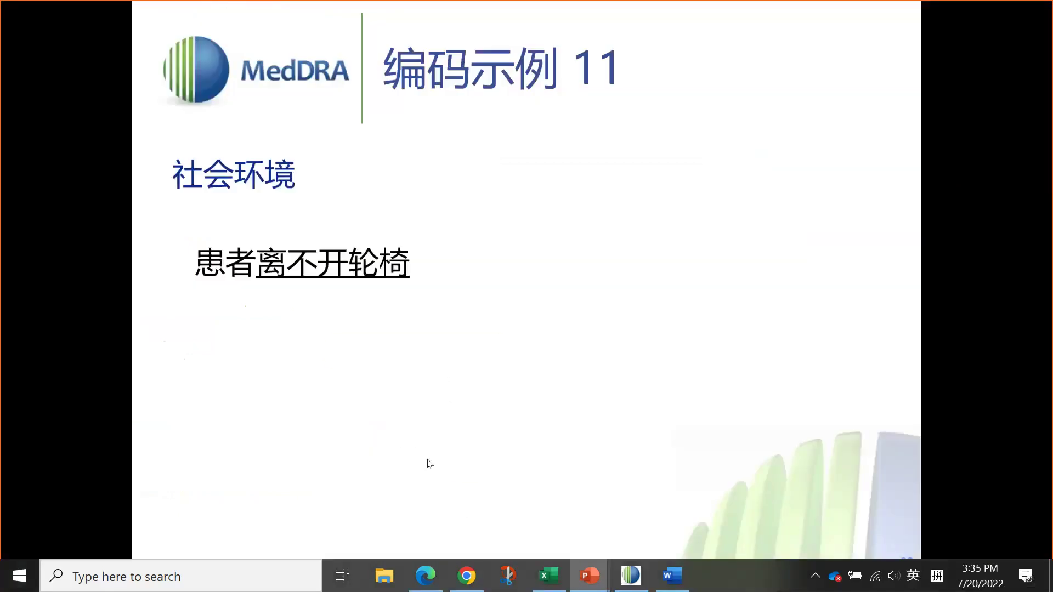
left_click(429, 458)
left_click(430, 455)
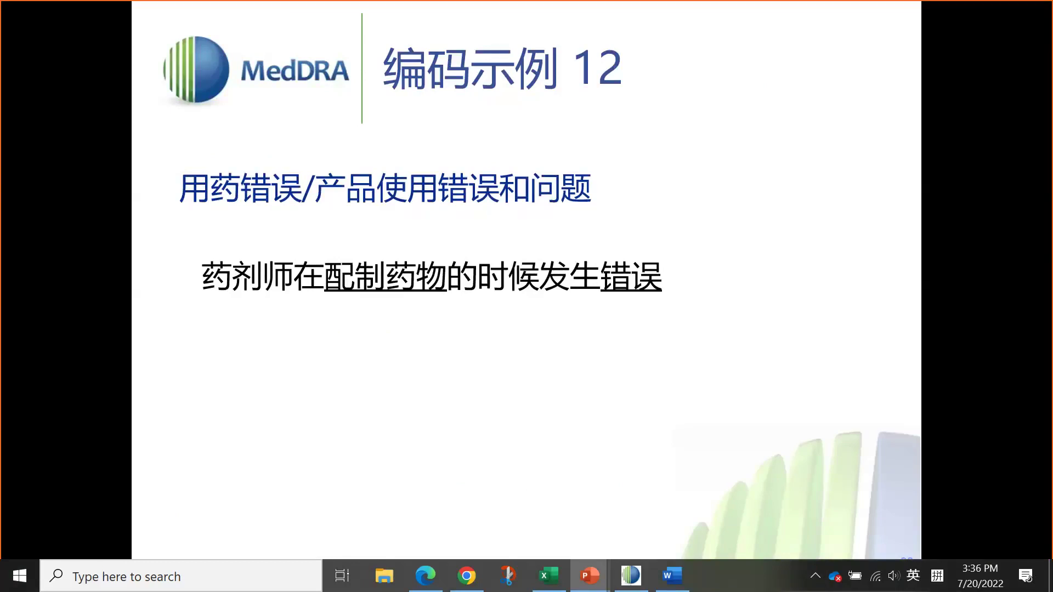
Switch back to the MedDRA desktop browser and expand the SOC 各类损伤、中毒及操作并发症 and its HLGT 用药错误及其他产品使用错误和问题.
key("alt+Tab")
scroll(102, 384, "up", 5)
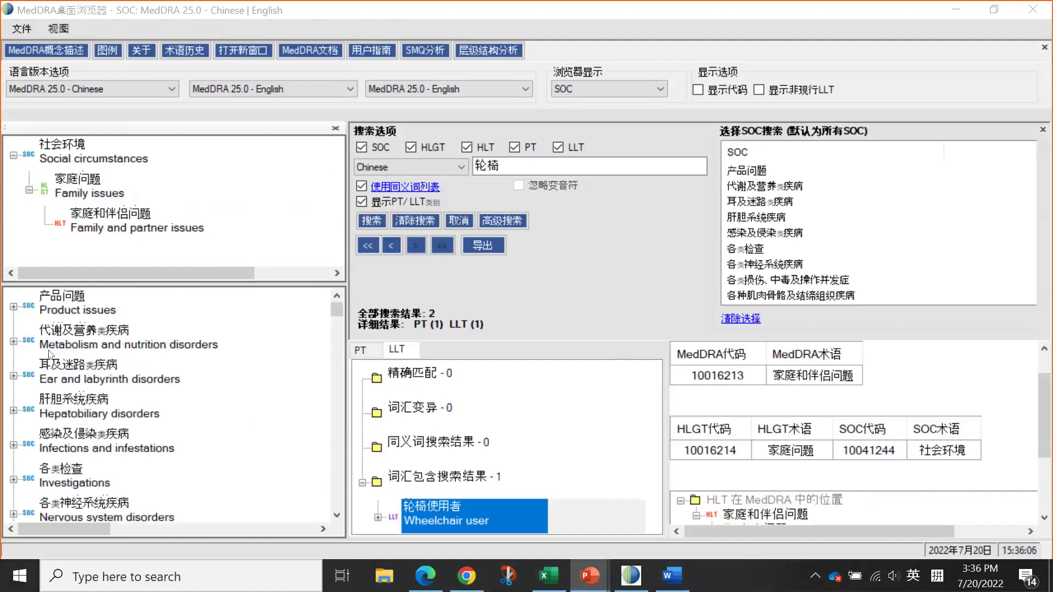
scroll(28, 449, "down", 1)
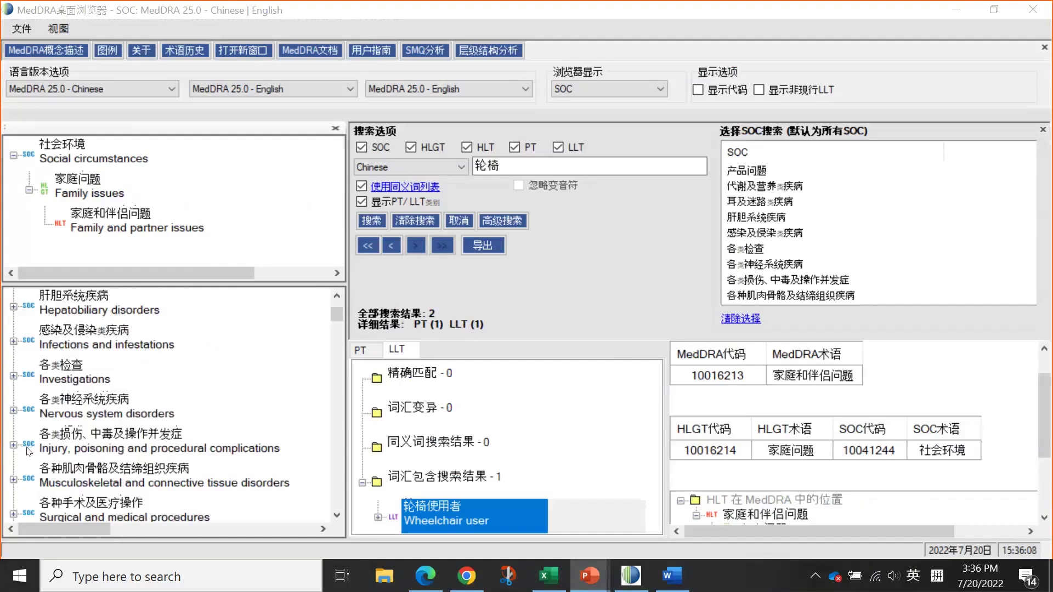
left_click(16, 444)
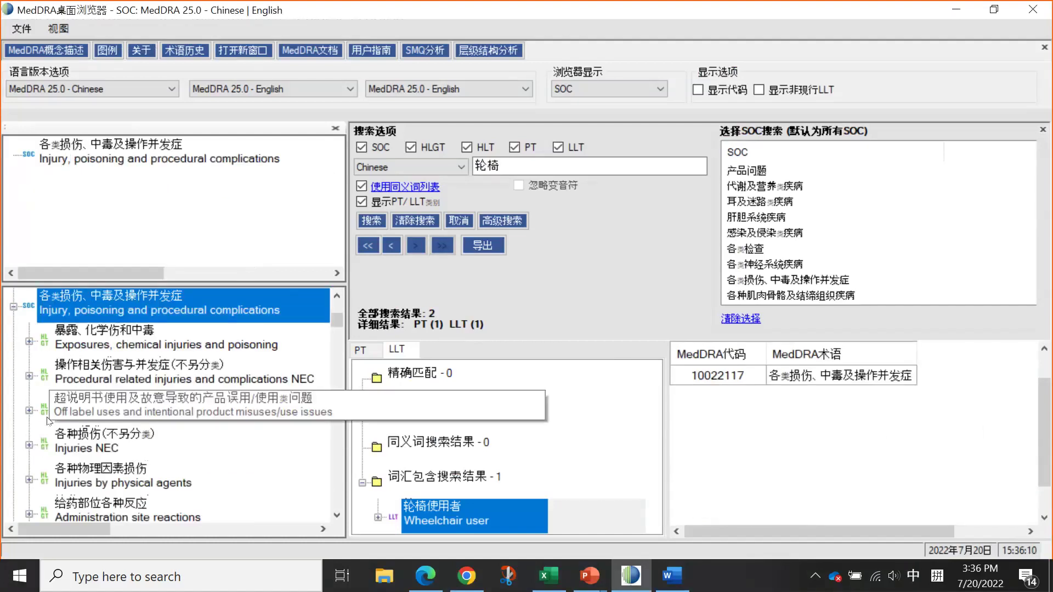
scroll(51, 422, "down", 2)
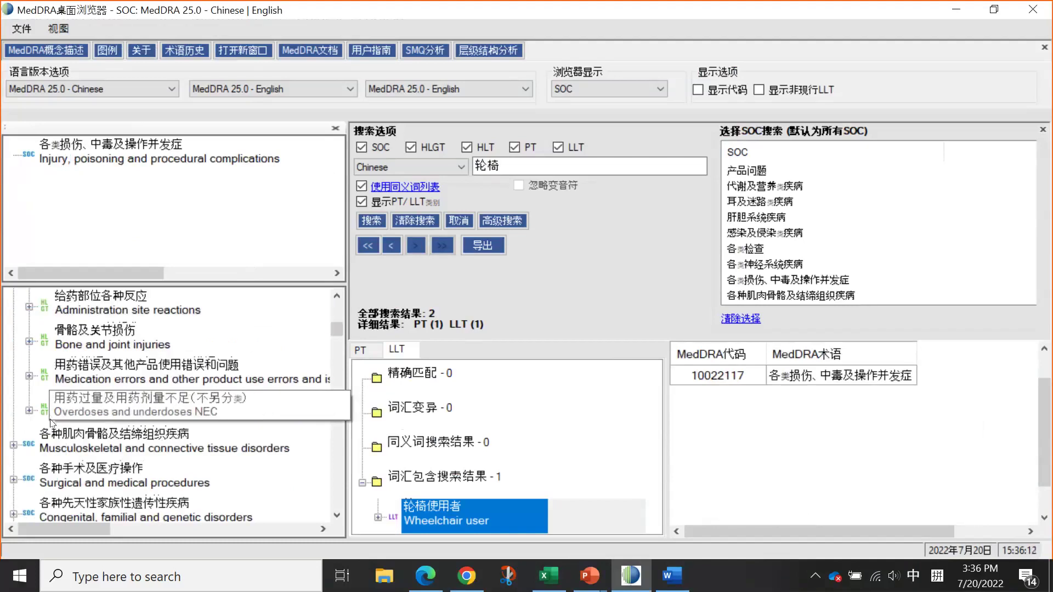
left_click(45, 387)
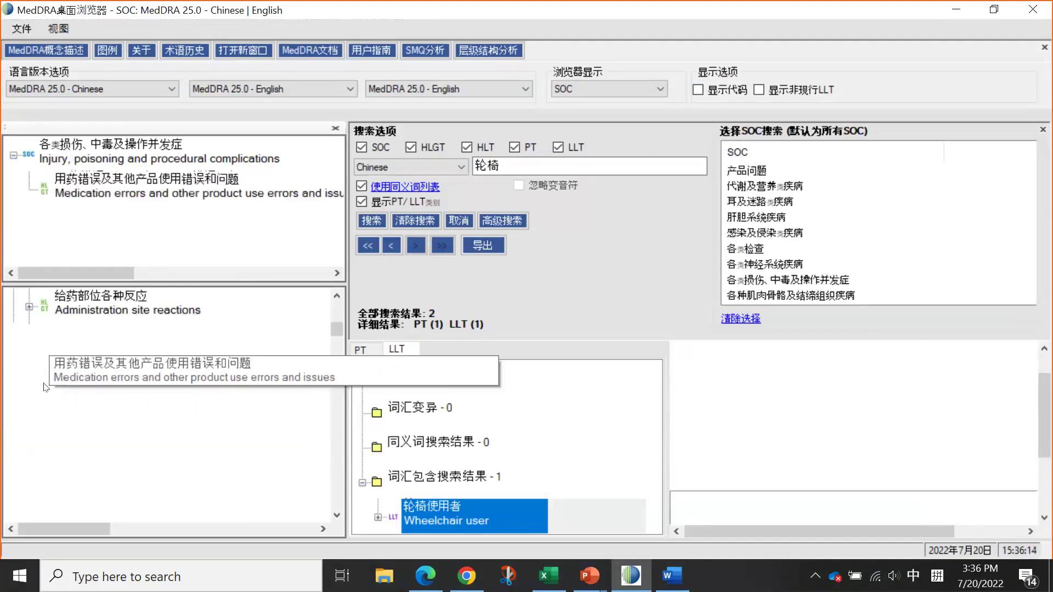
double_click(46, 387)
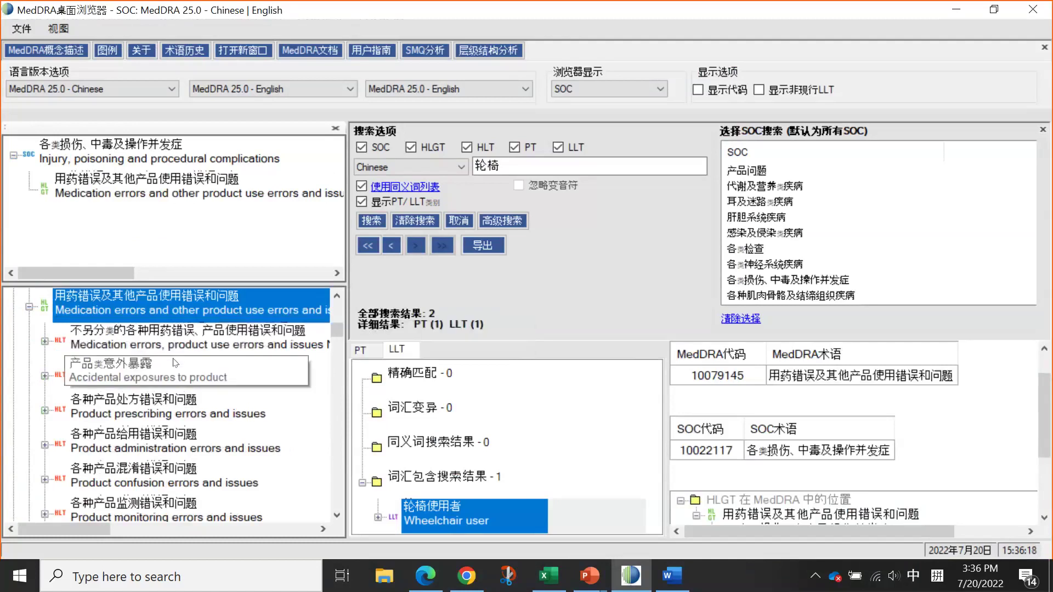
Select the HLT 各种产品制备错误和问题 and expand it to show its PTs.
scroll(175, 362, "down", 1)
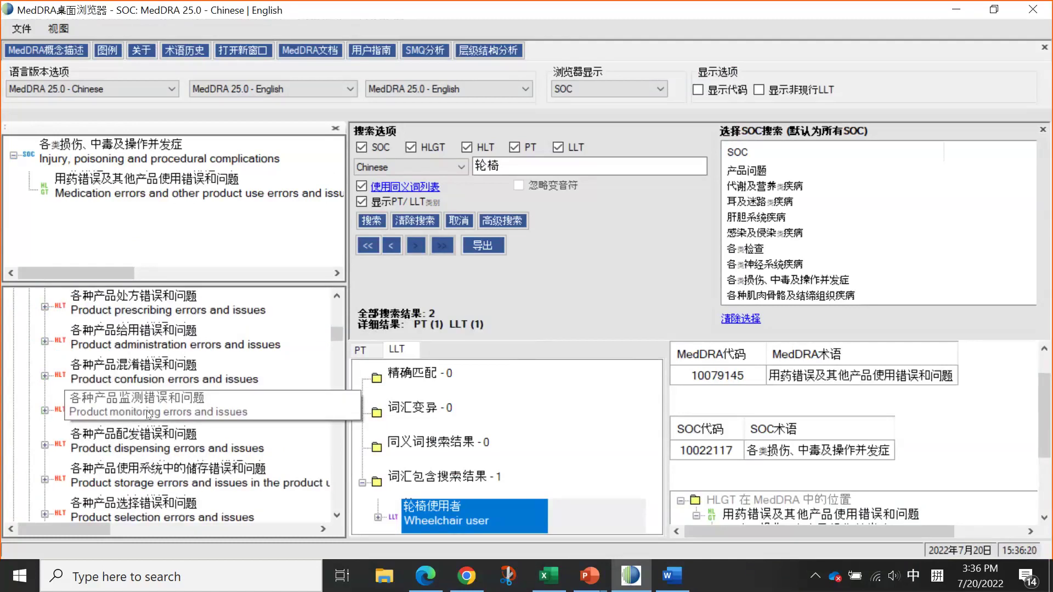
scroll(148, 414, "down", 1)
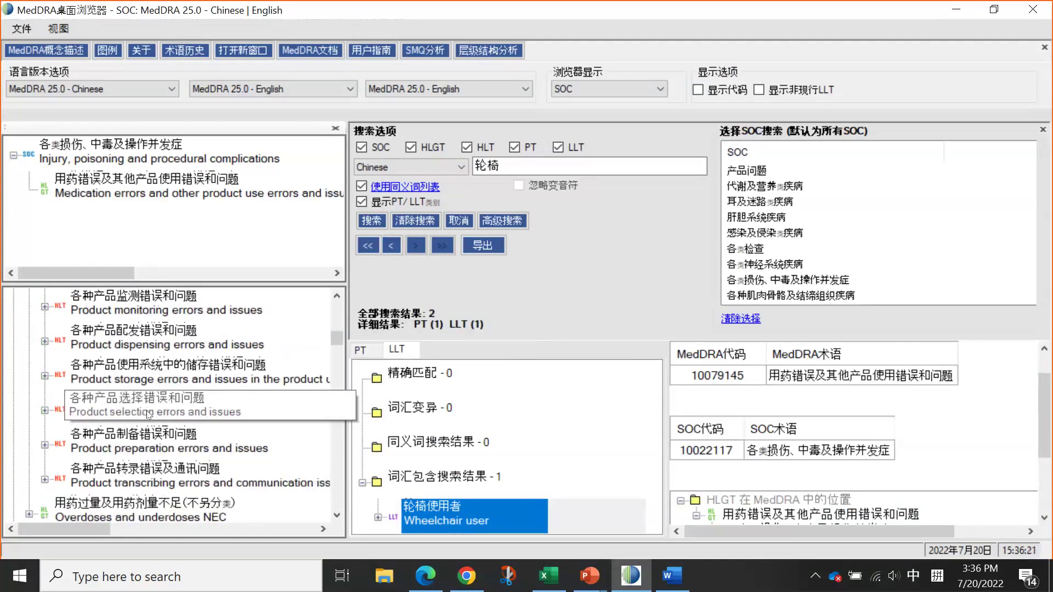
left_click(115, 438)
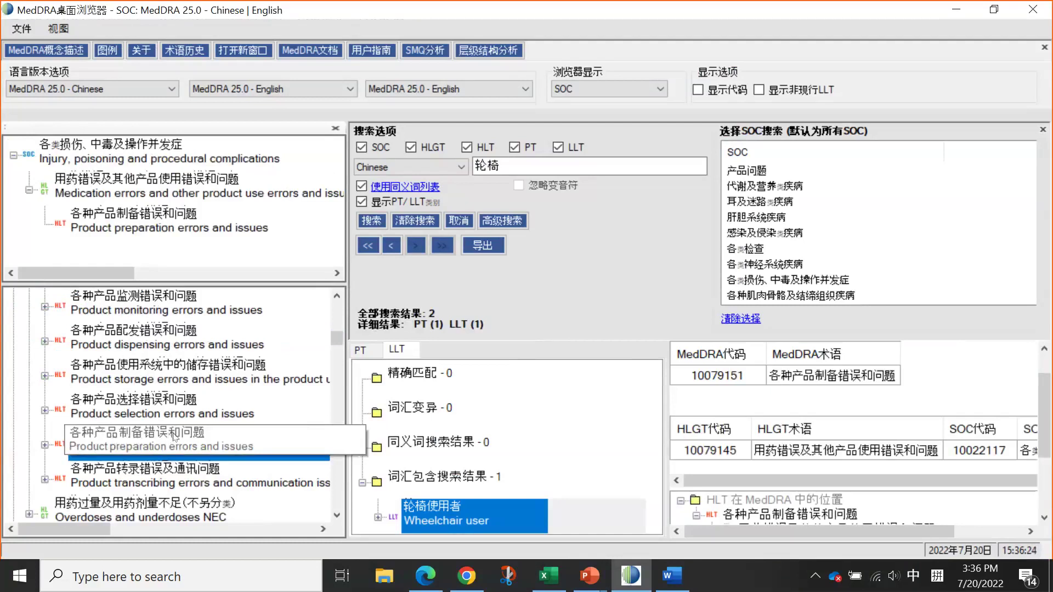
left_click(45, 444)
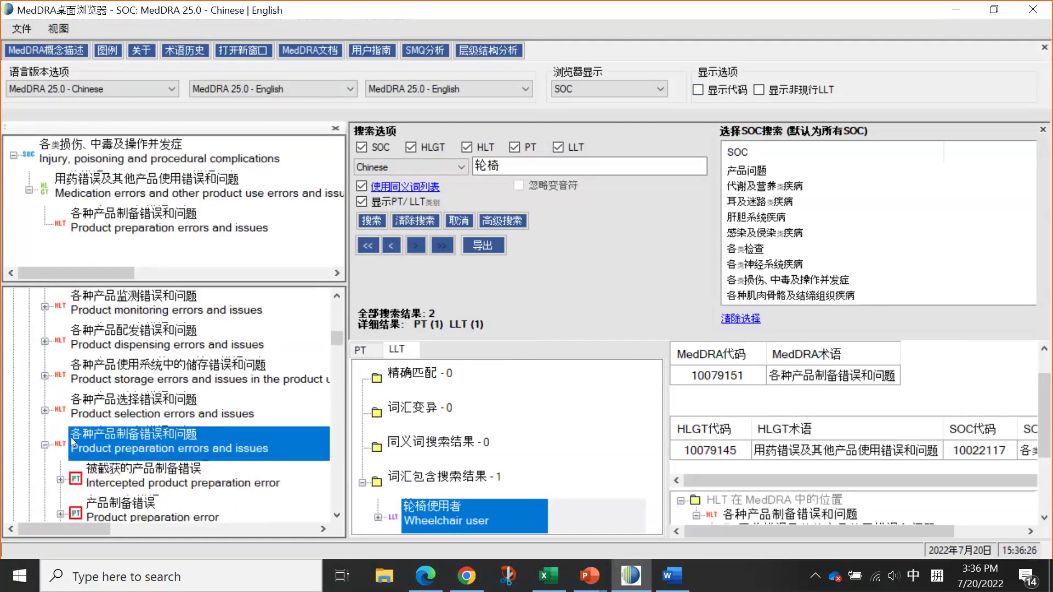
Expand the PT 产品制备错误 and view the details of its LLT 产品配制错误.
scroll(146, 411, "down", 1)
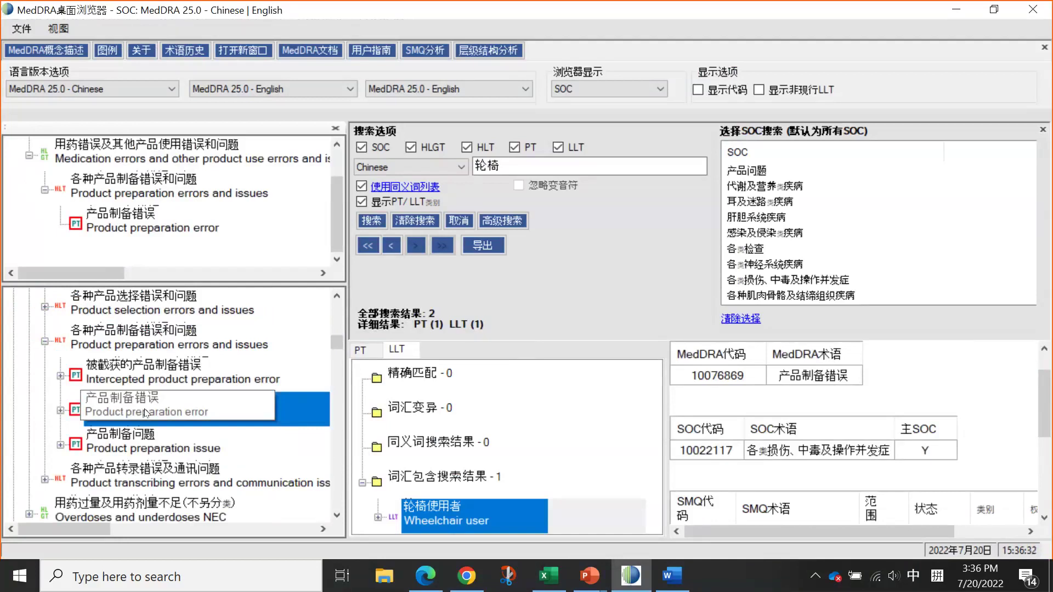
left_click(60, 410)
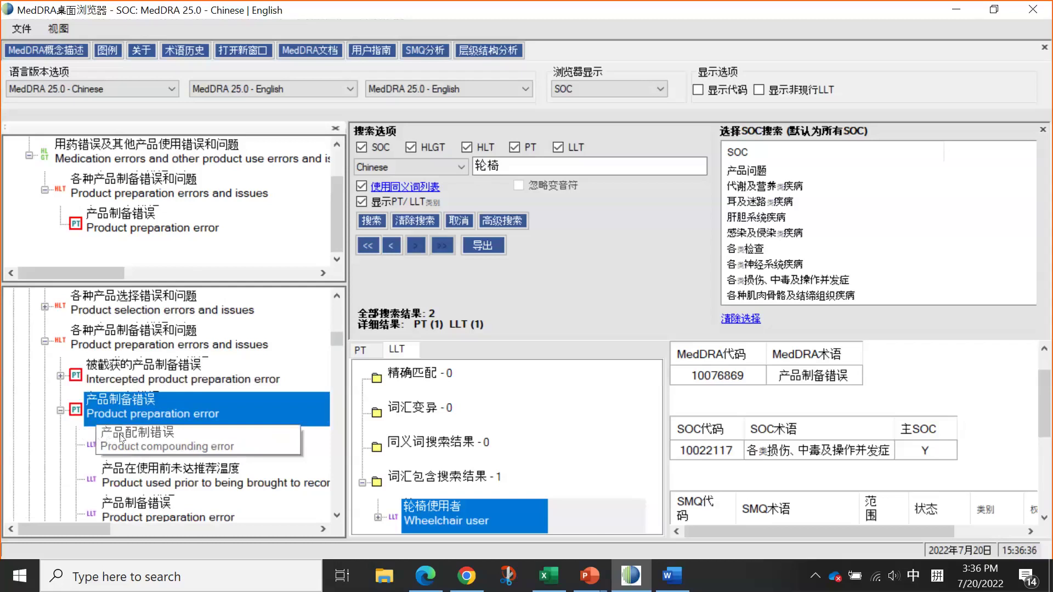
left_click(122, 444)
Expand the PT 产品制备问题, compare its LLTs with those of 产品制备错误, and select the PT 产品制备错误.
scroll(142, 461, "down", 4)
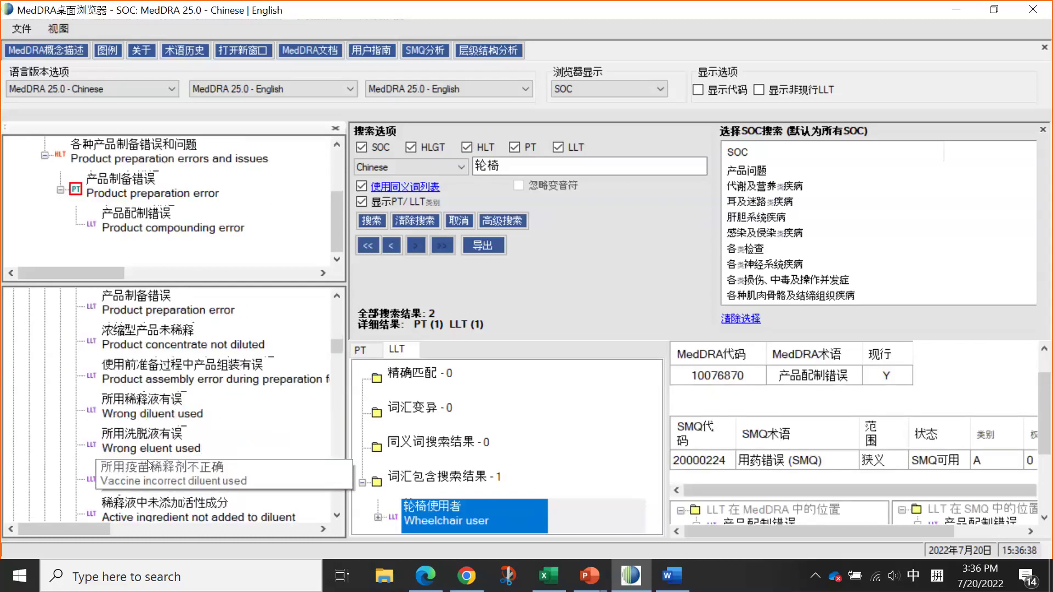
scroll(148, 465, "down", 1)
left_click(61, 411)
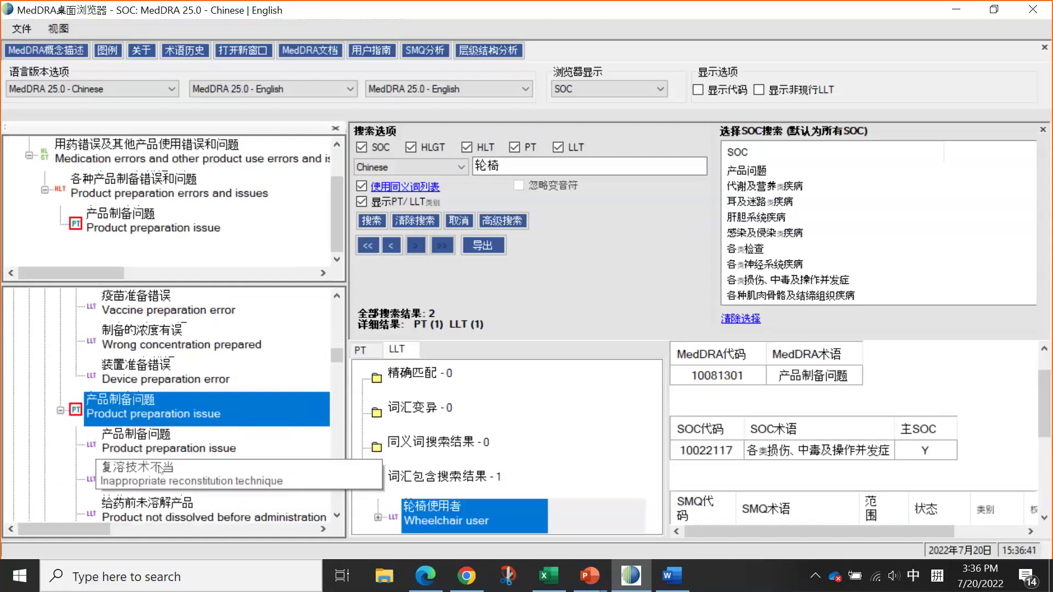
scroll(160, 469, "down", 6)
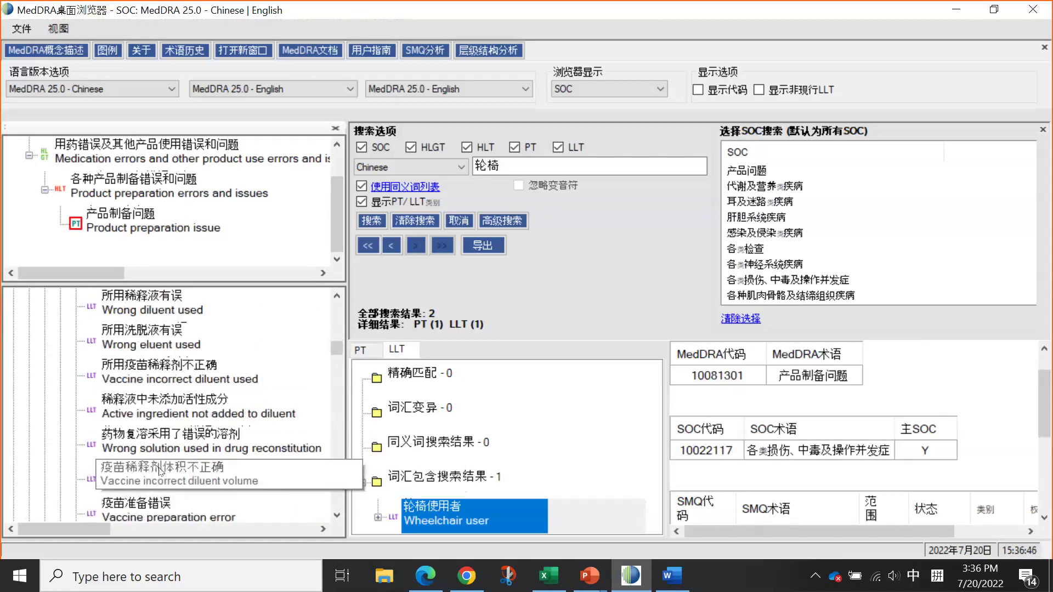
scroll(160, 470, "up", 2)
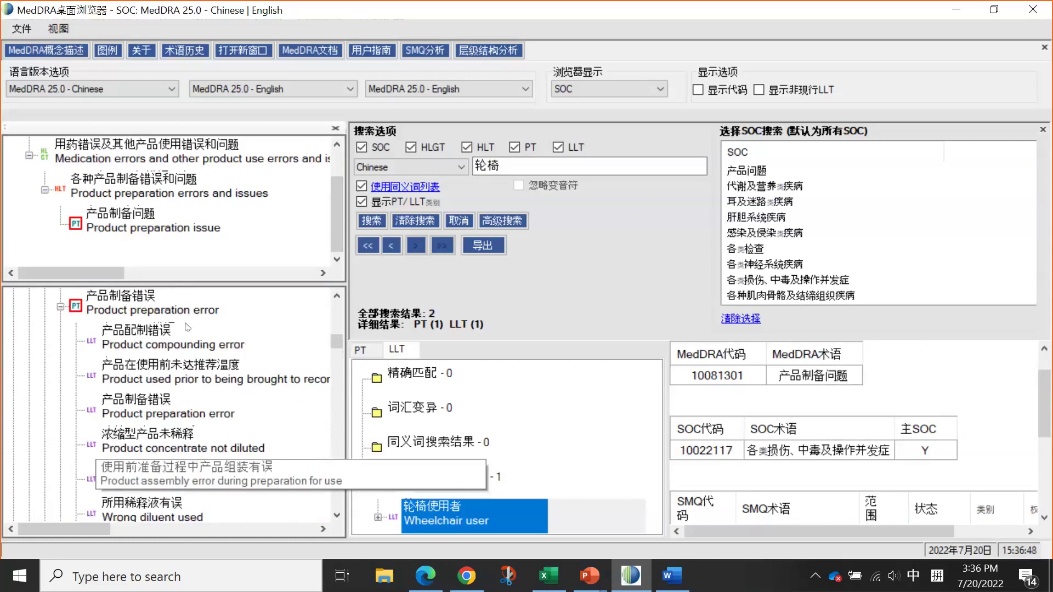
left_click(158, 311)
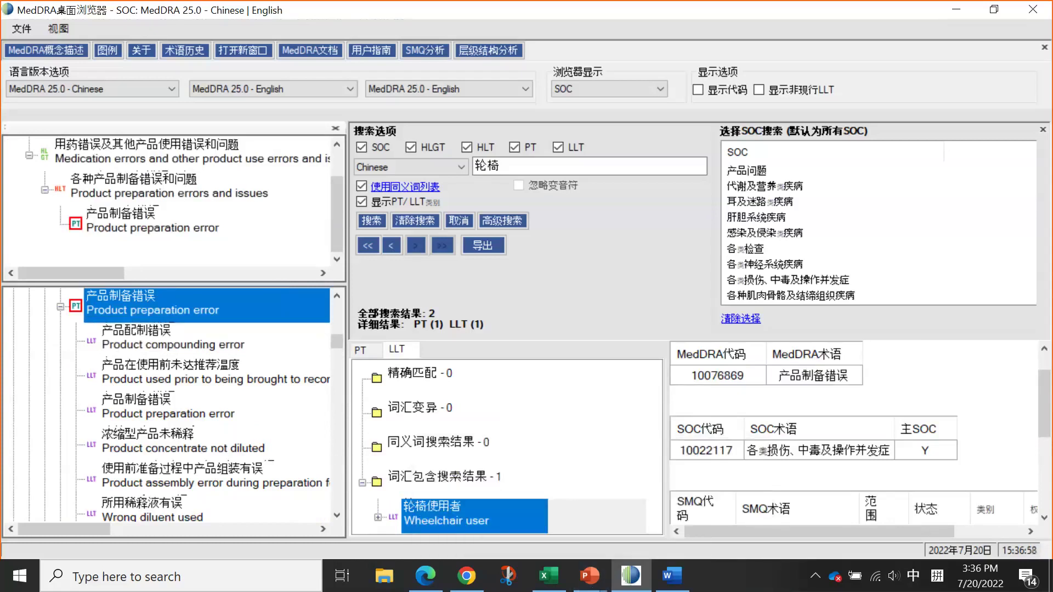
Switch to the PowerPoint slide show, advance through the 编码示例 12 answer to 编码示例 13, and highlight its key terms in red.
left_click(589, 576)
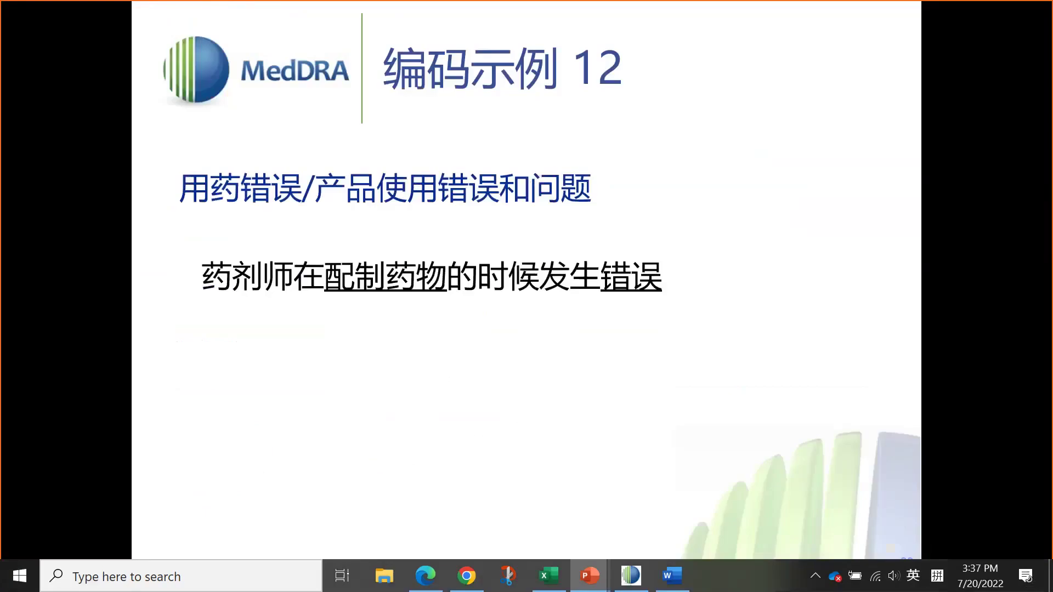
left_click(424, 498)
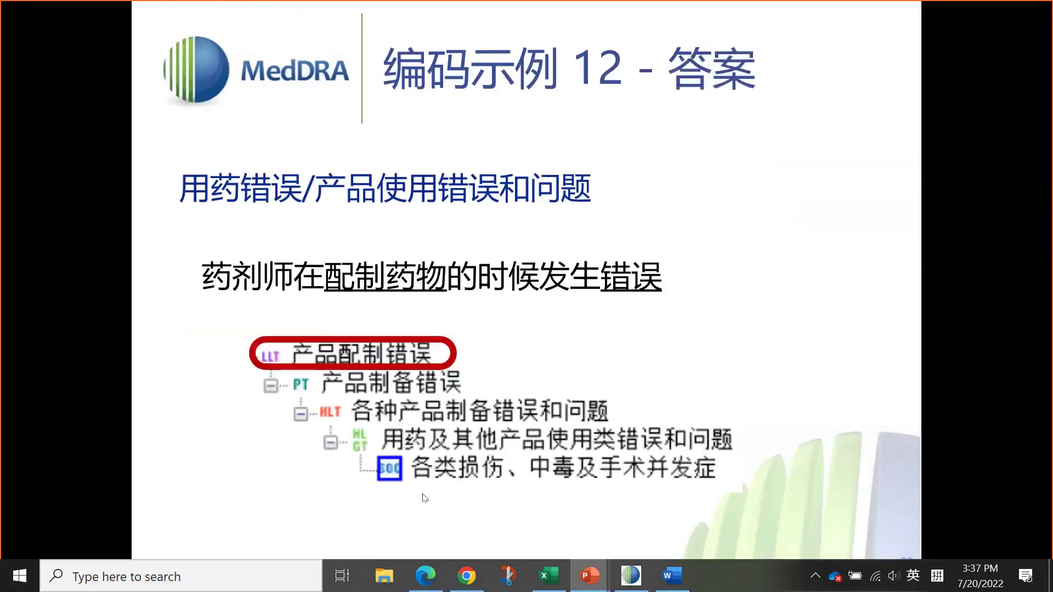
left_click(485, 453)
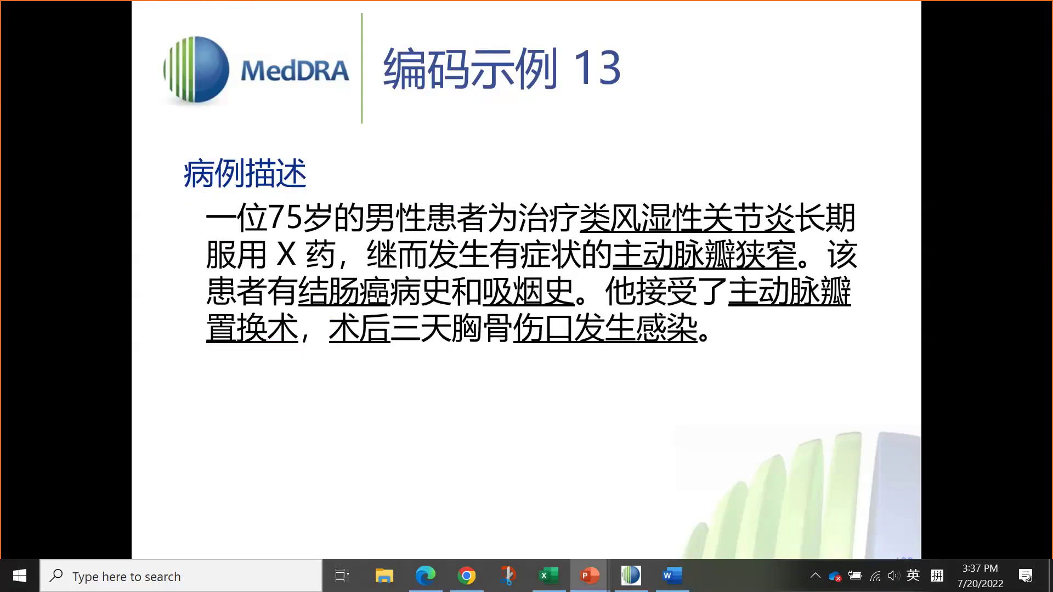
key("Right")
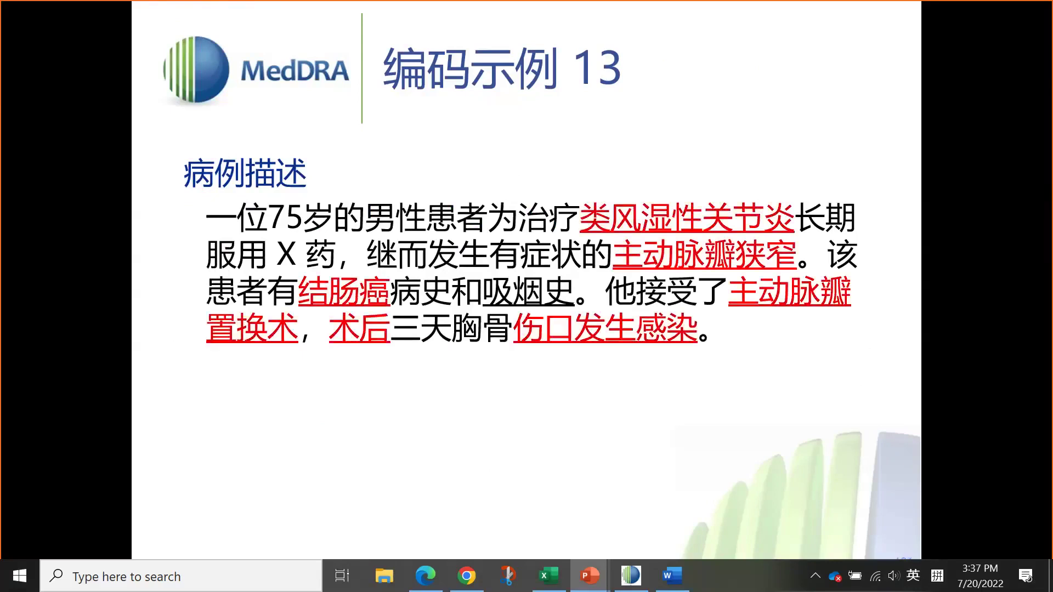
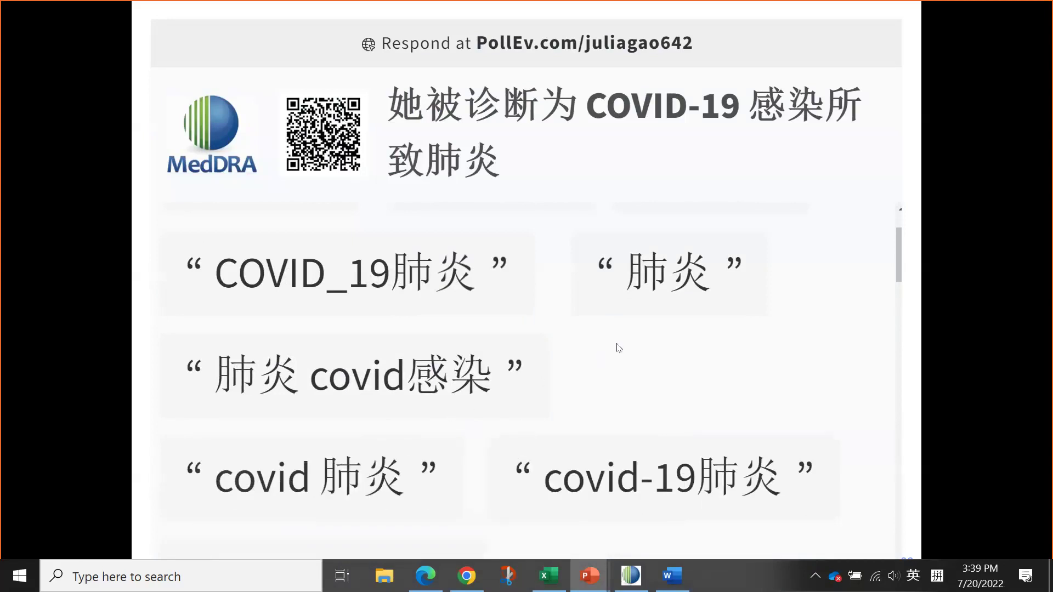
Switch to the MedDRA desktop browser, search for 肺炎 in Chinese, and look through the LLT results.
left_click(633, 575)
double_click(486, 166)
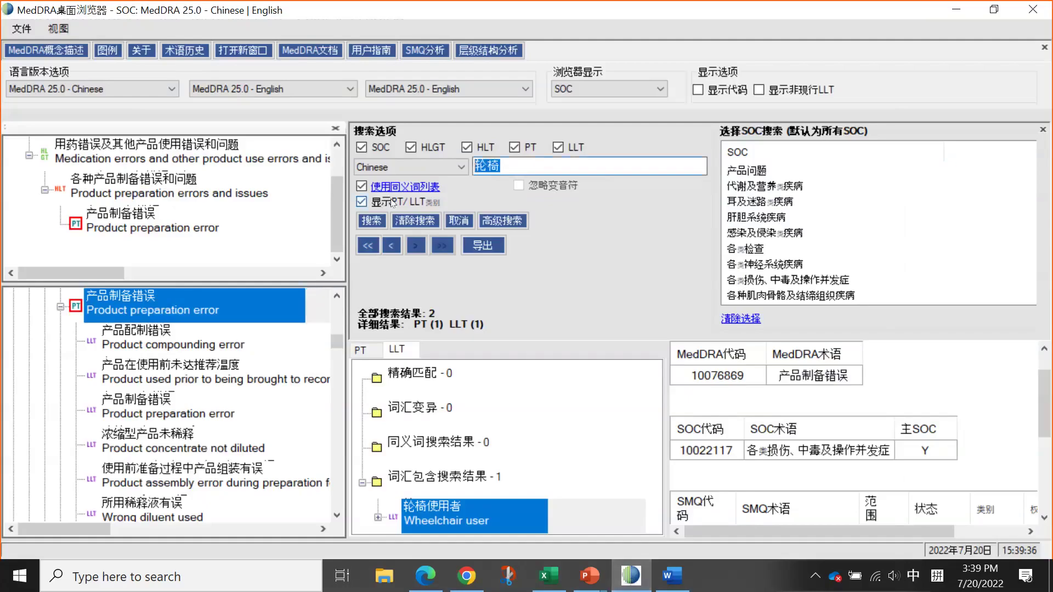
key("BackSpace")
type("feiyan")
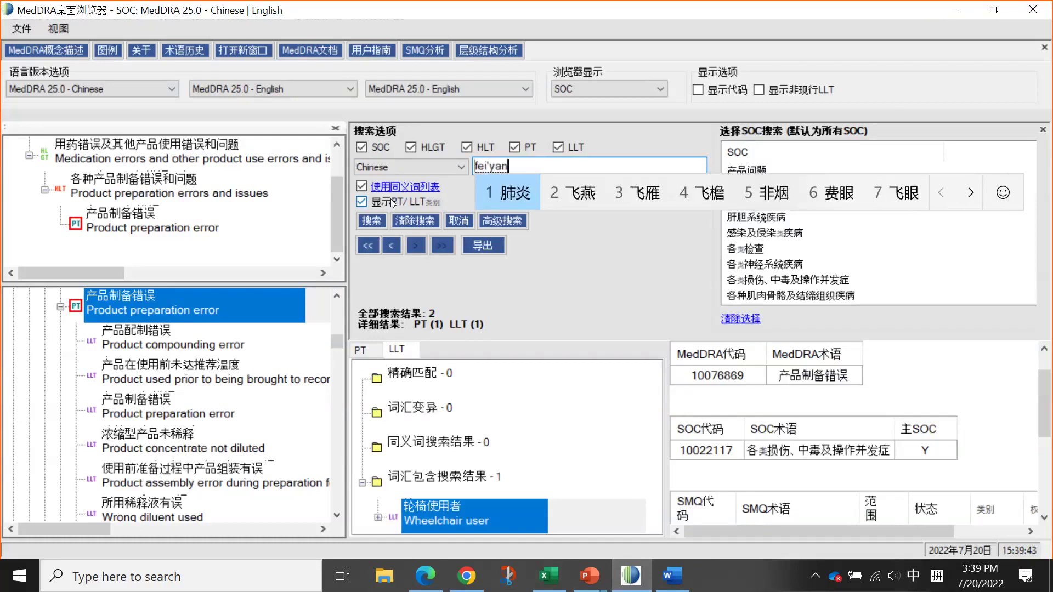
key("space")
key("Return")
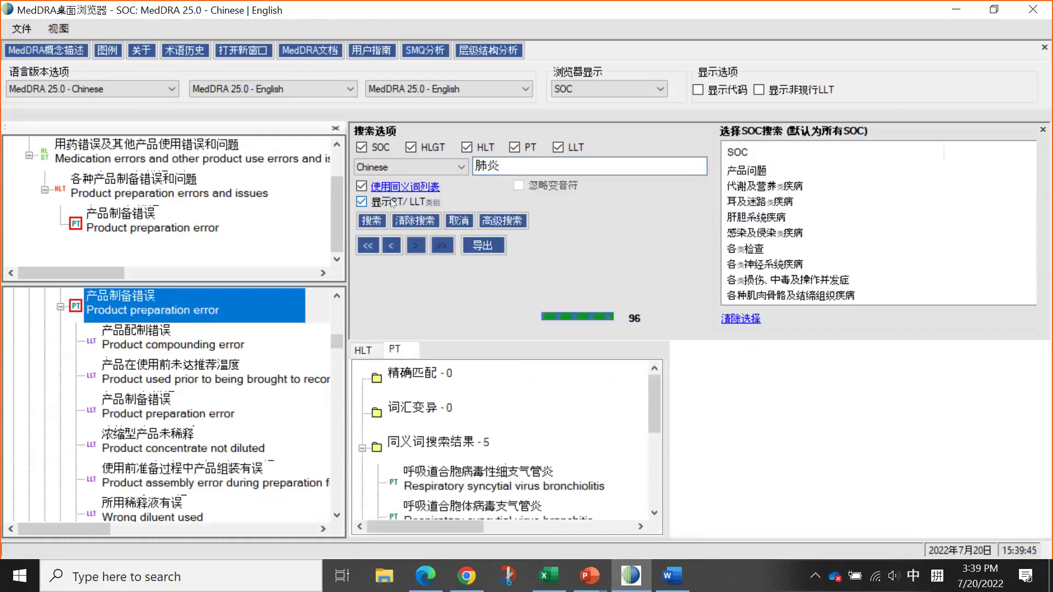
scroll(492, 441, "down", 5)
scroll(492, 442, "up", 5)
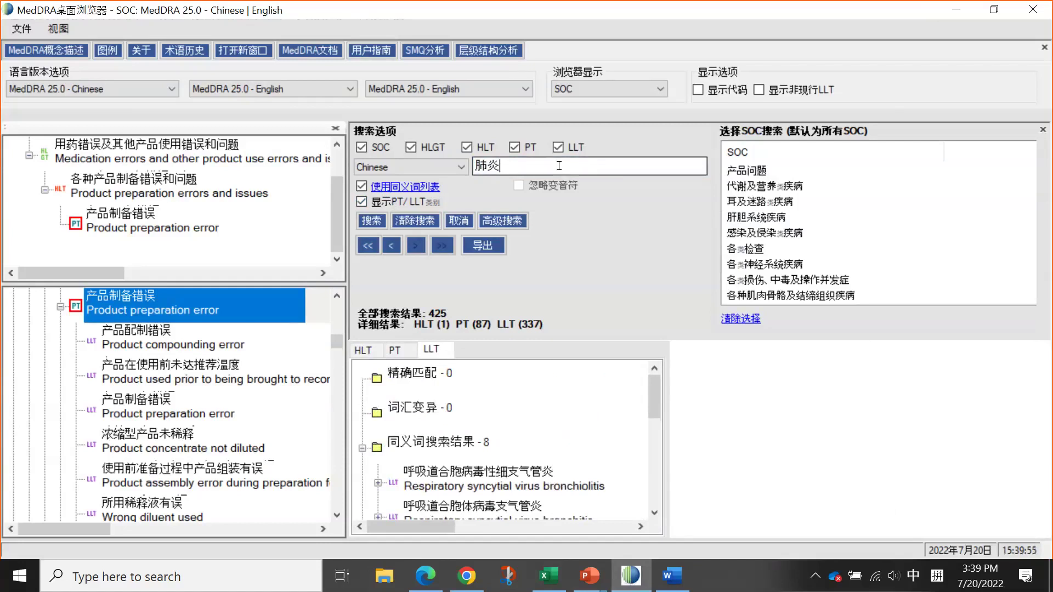
scroll(430, 474, "down", 3)
scroll(433, 474, "up", 10)
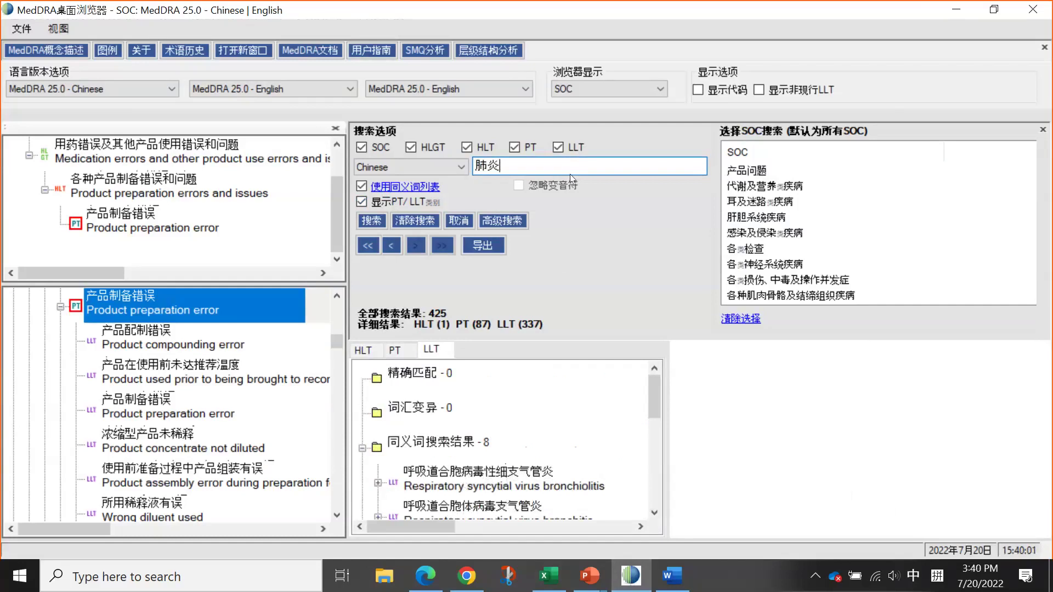
Narrow the search to 肺炎 病毒 and view the details of the LLT 病毒性肺炎 (Pneumonia viral).
type("bingdu")
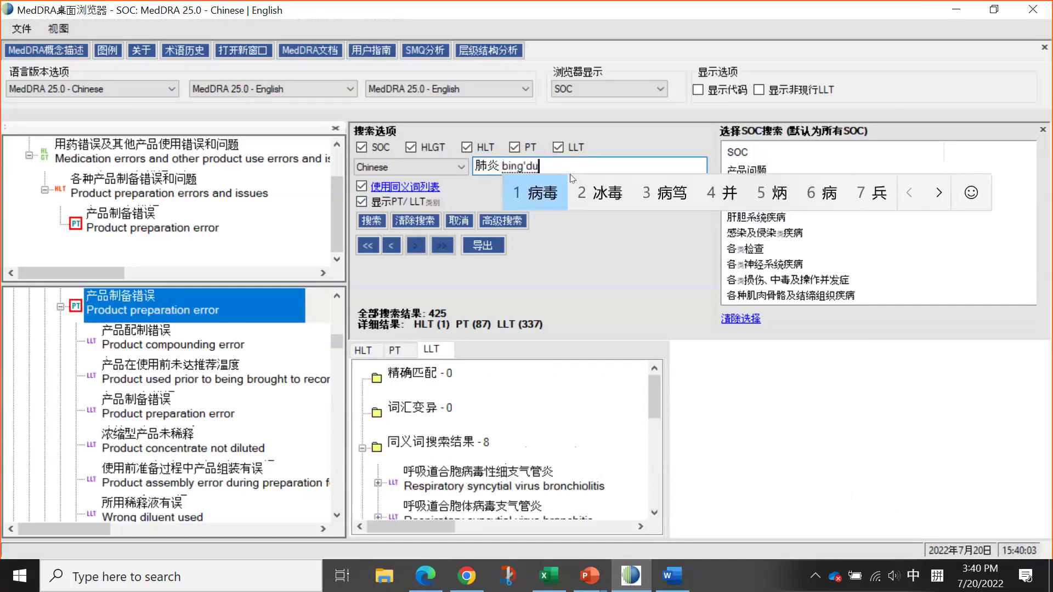
key("space")
key("Return")
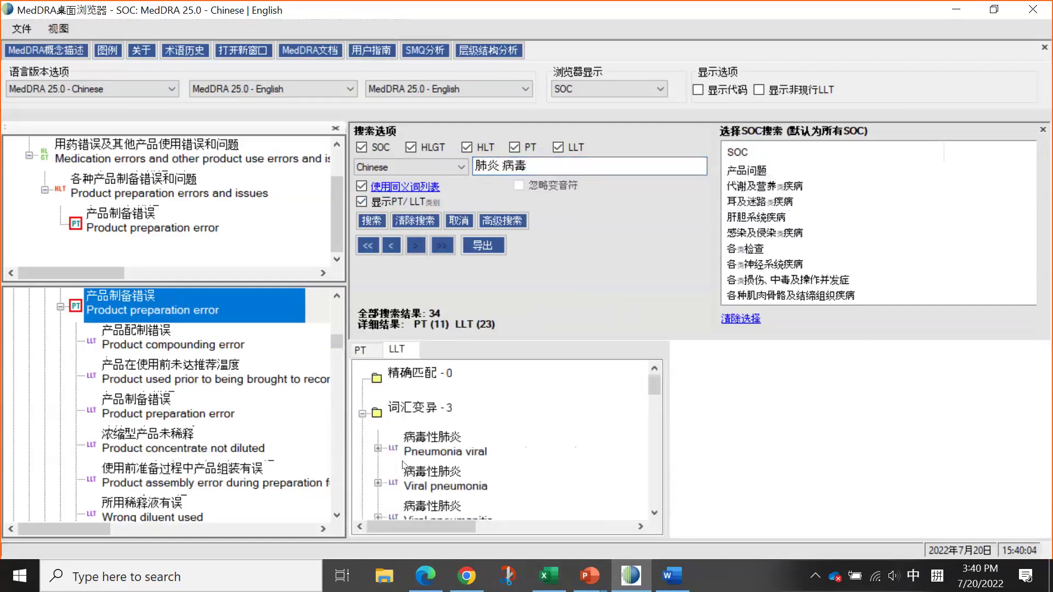
left_click(450, 439)
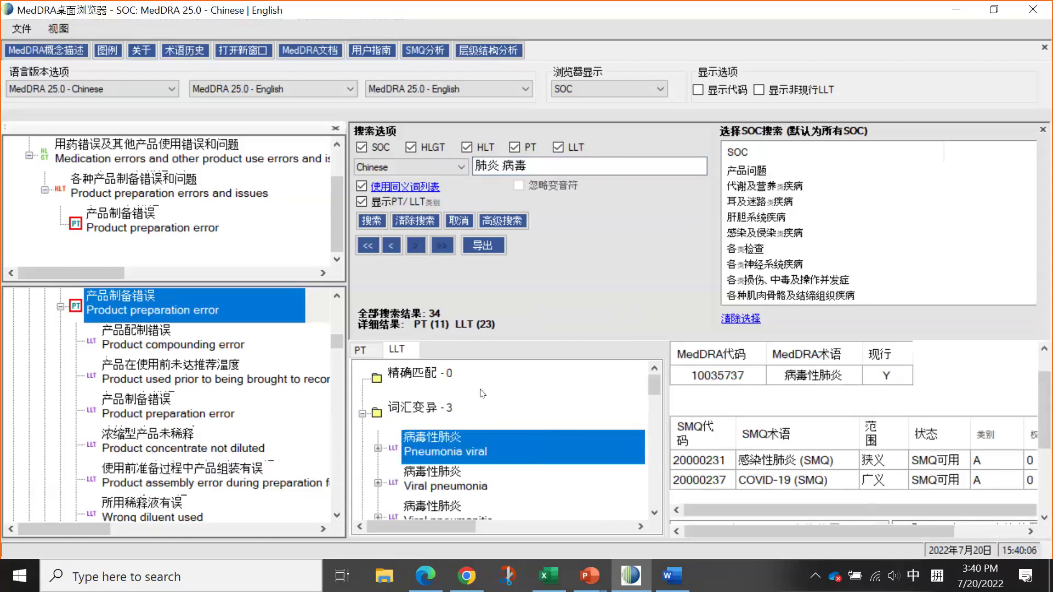
Replace 病毒 with covid in the search term and search for 肺炎 covid.
left_click(610, 160)
key("BackSpace")
key("BackSpace")
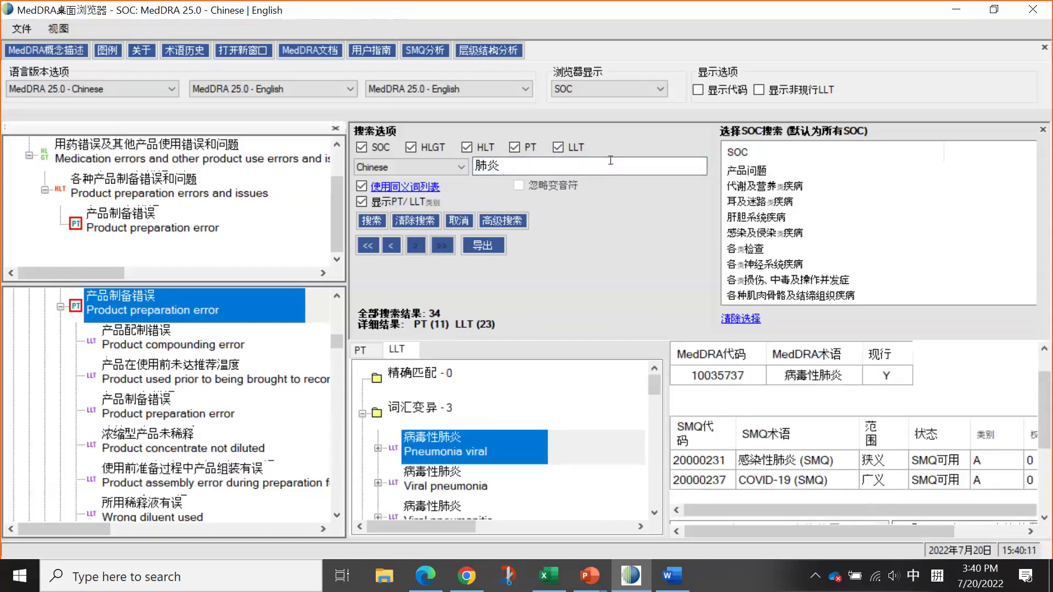
type("covid")
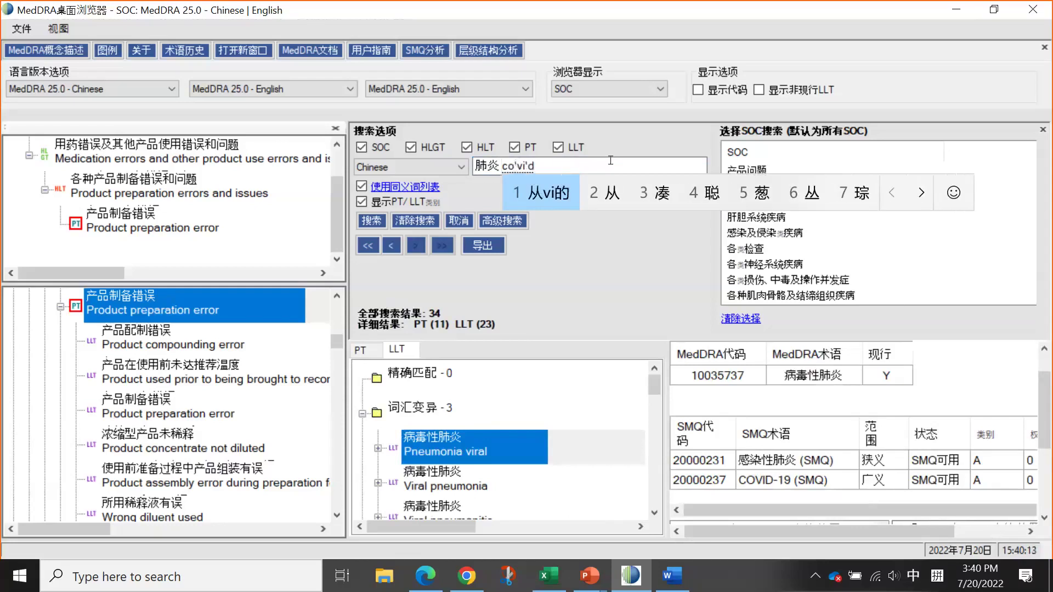
key("Return")
key("shift")
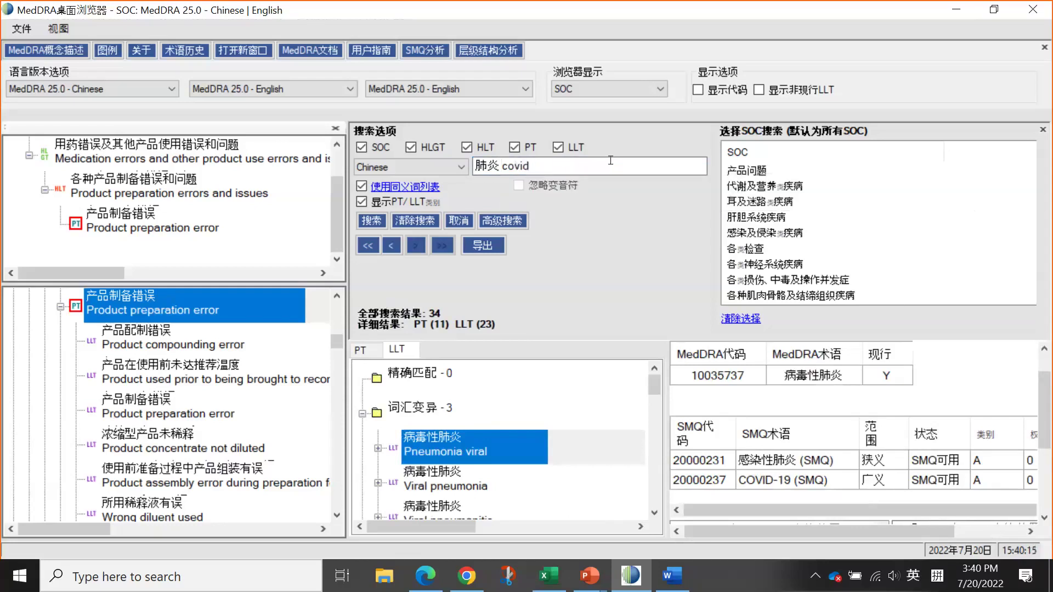
key("Return")
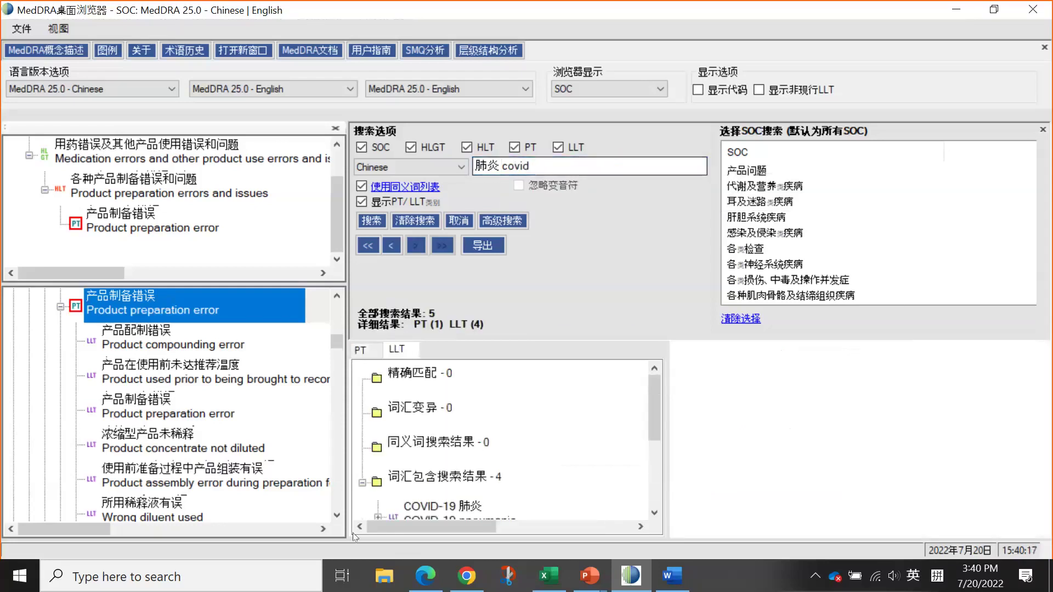
View the details of the LLT COVID-19 肺炎 (COVID-19 pneumonia), inspect its multiaxial hierarchy paths, and close the path window.
scroll(477, 450, "down", 2)
left_click(462, 424)
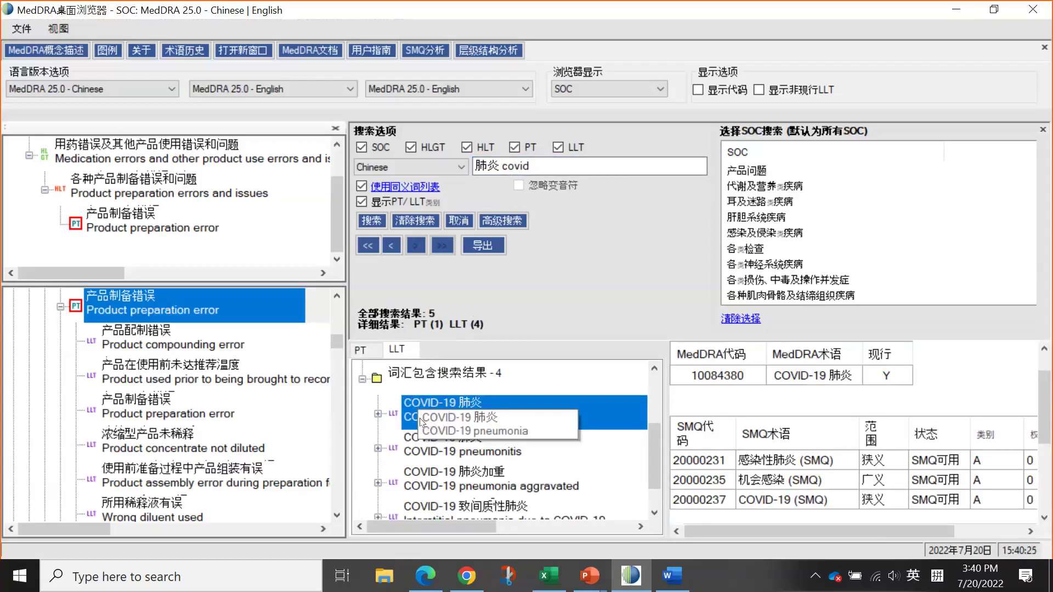
right_click(420, 420)
left_click(485, 369)
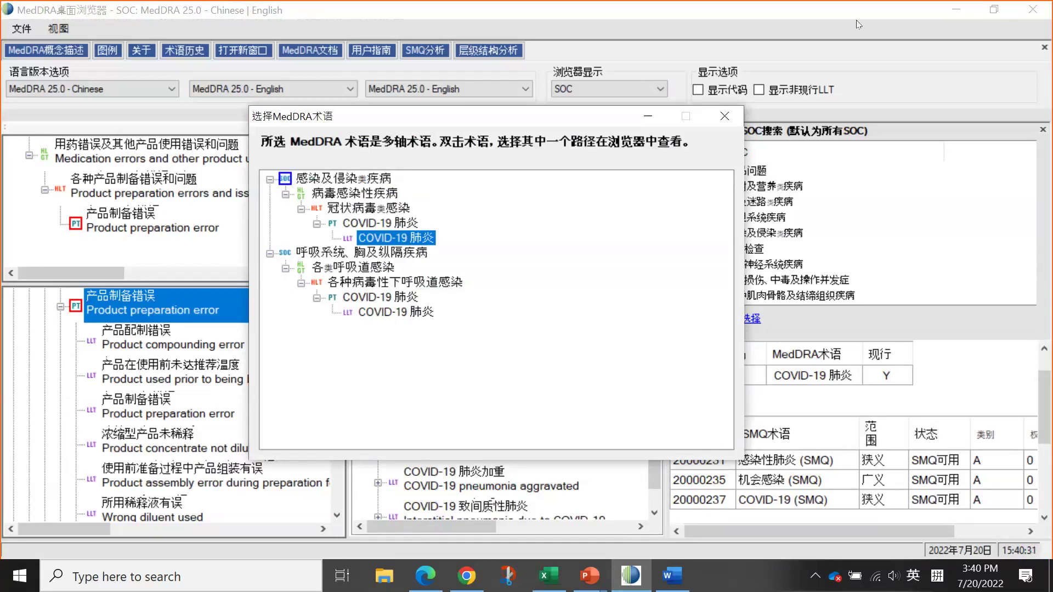
left_click(724, 116)
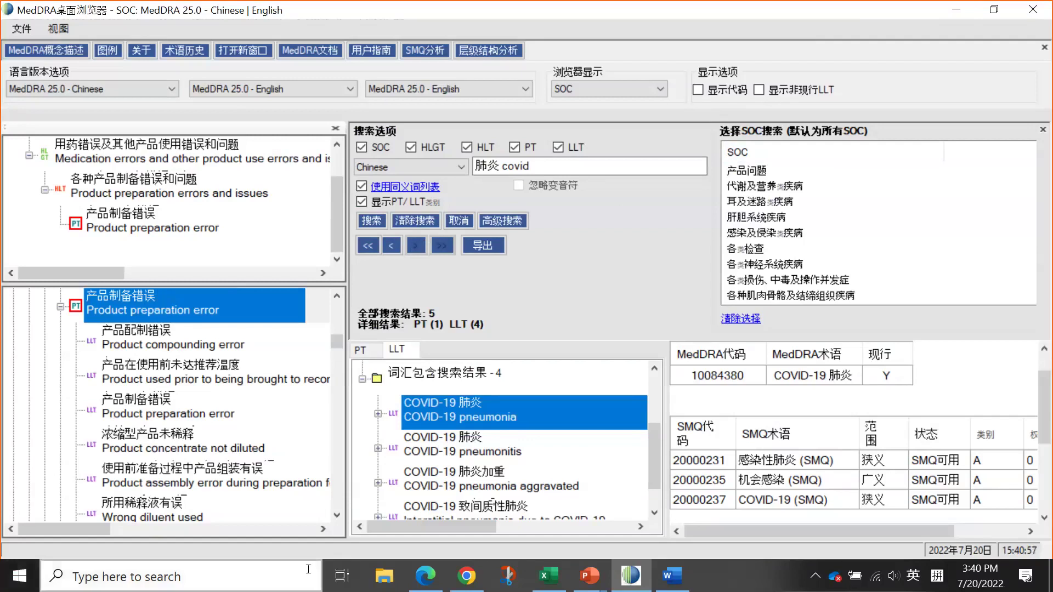
Switch to the PowerPoint slide show and advance through the 报告 #1 answer and 报告 #2 to the poll responses.
mouse_move(592, 577)
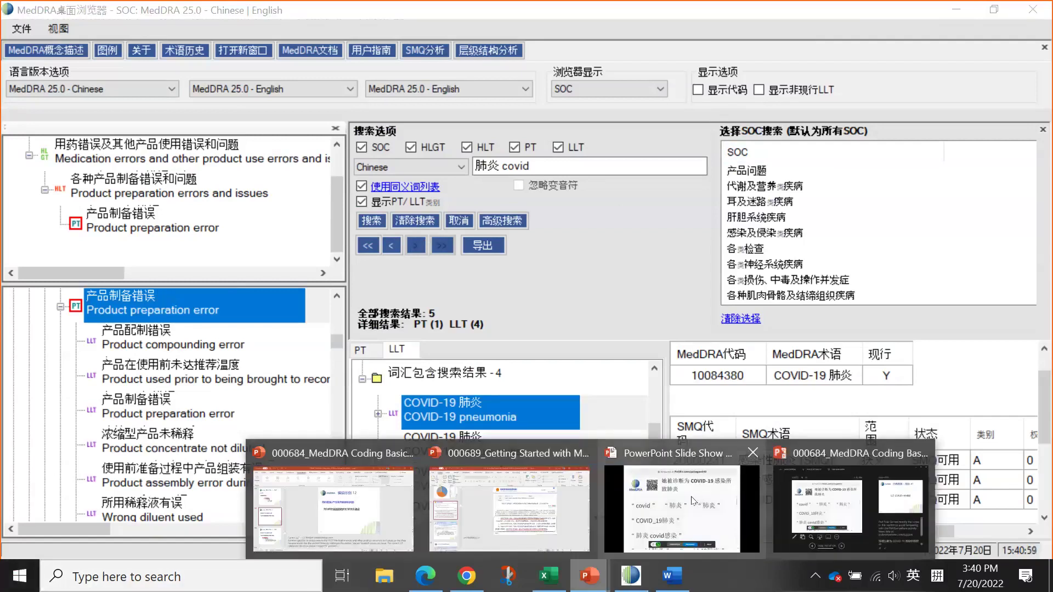
left_click(677, 482)
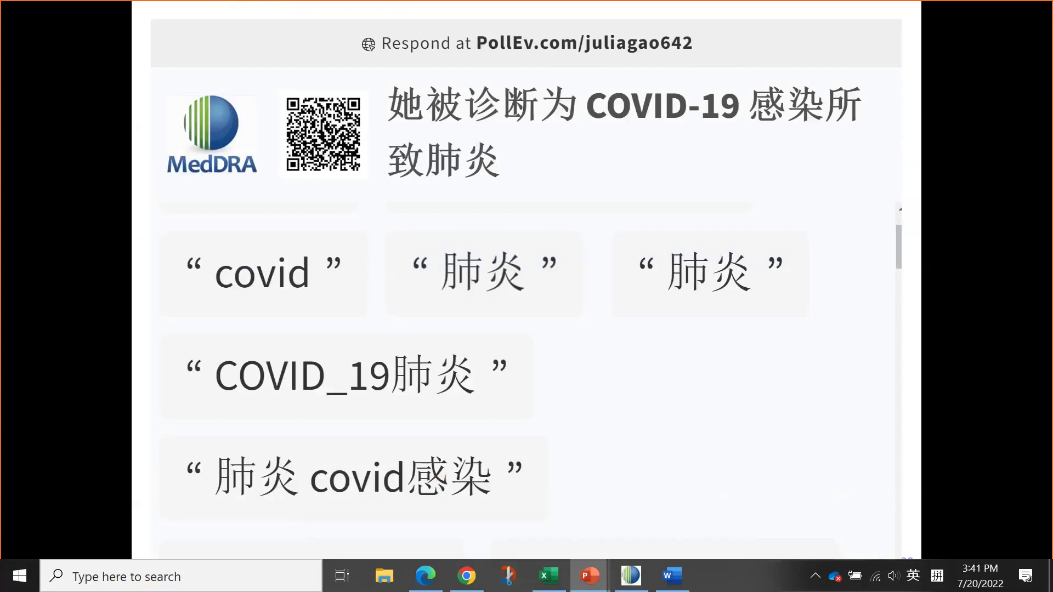
key("Right")
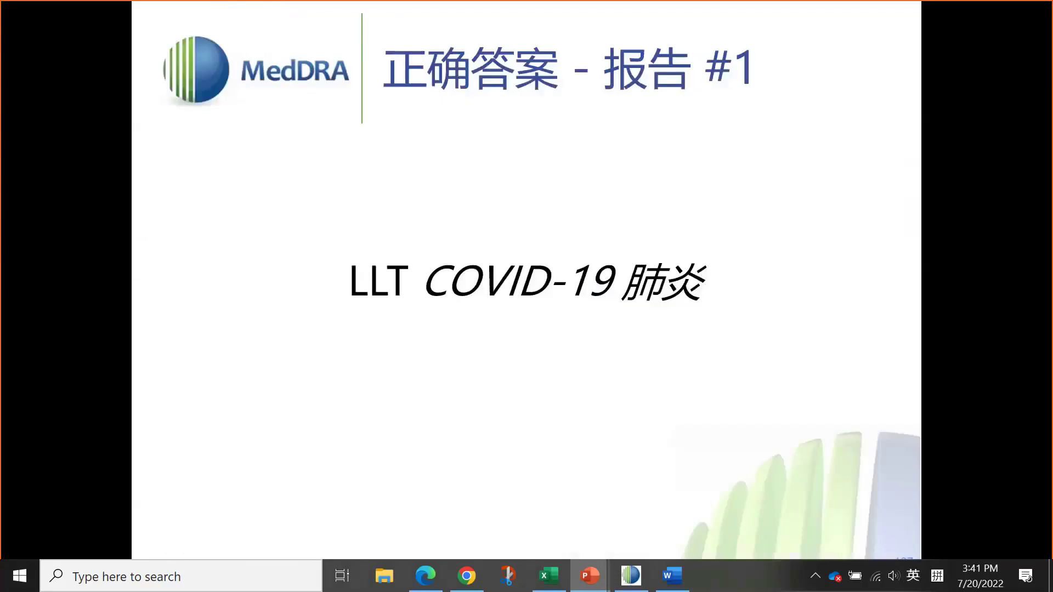
key("Right")
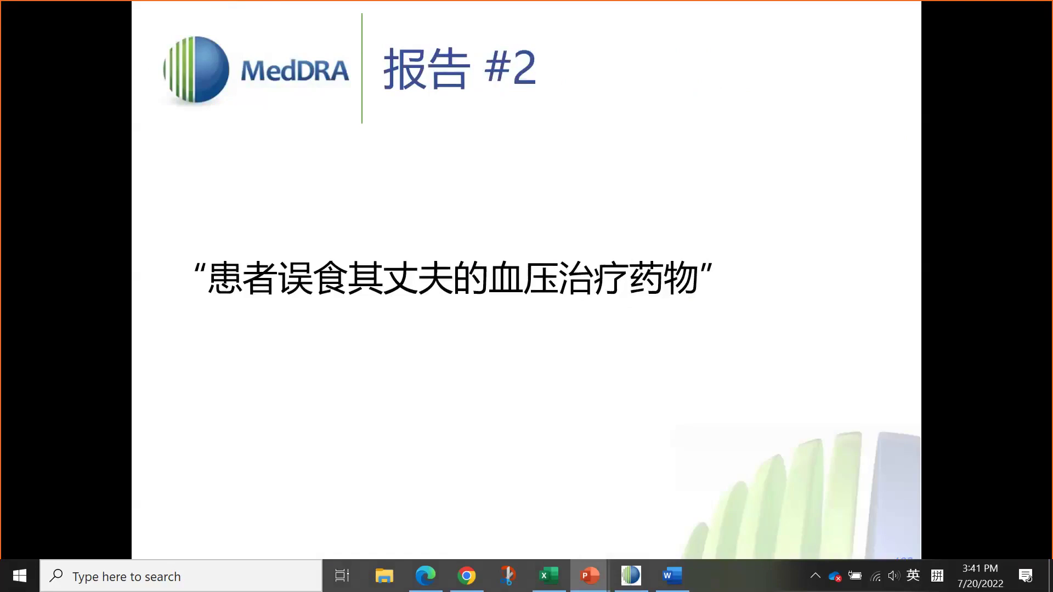
left_click(593, 407)
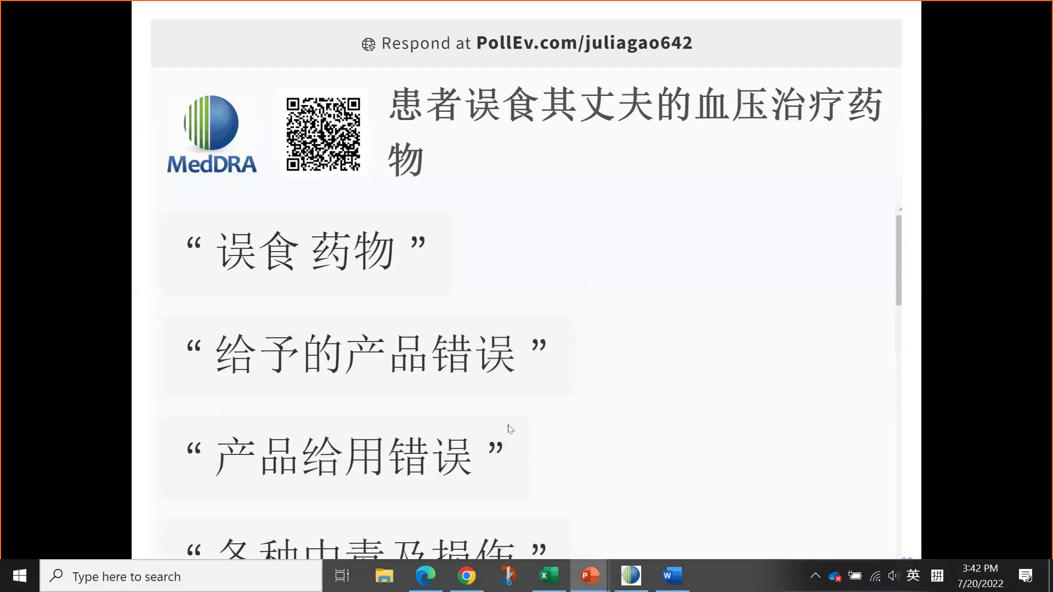
scroll(535, 403, "down", 2)
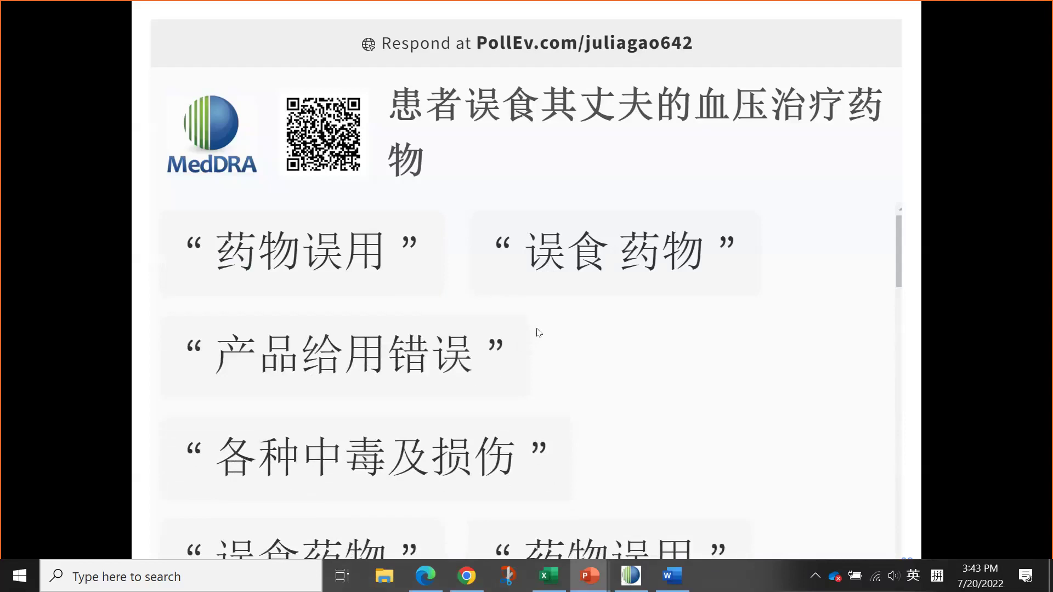
Switch to the MedDRA desktop browser and search for 误 药 in Chinese.
key("alt+Tab")
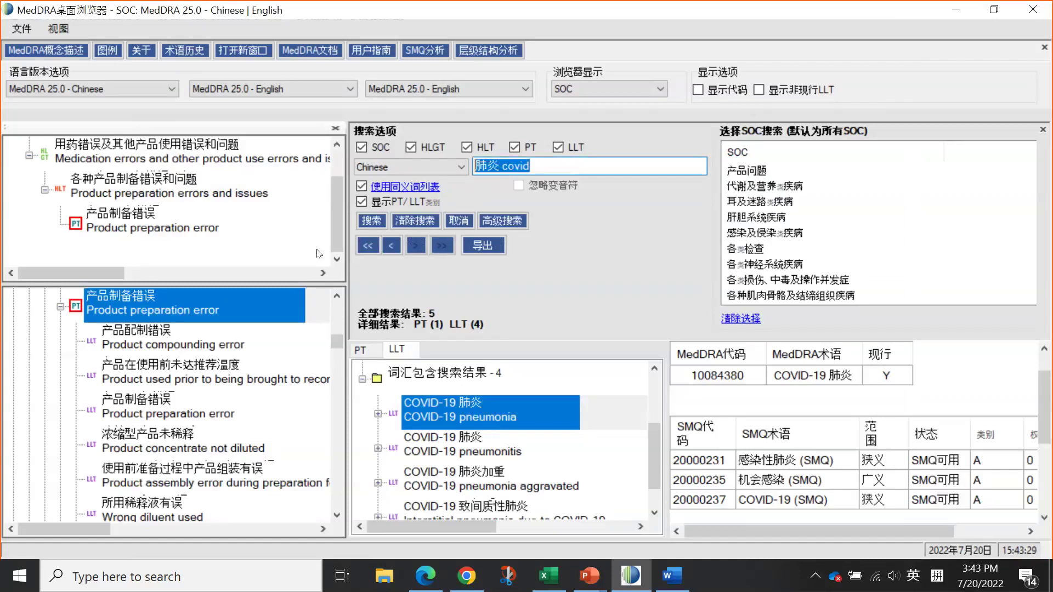
key("BackSpace")
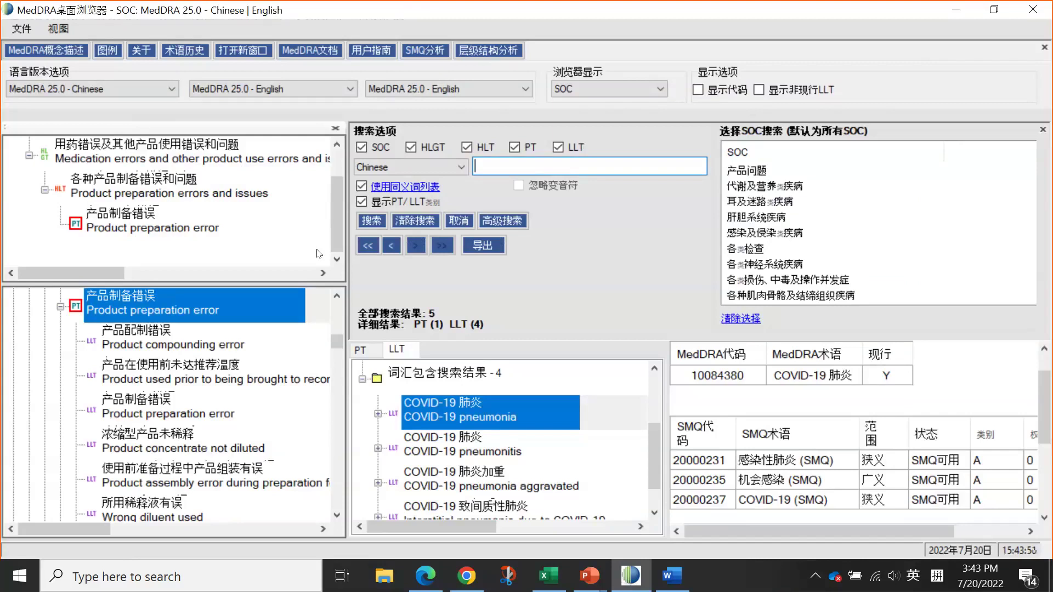
type("wu")
key("BackSpace")
key("shift")
key("BackSpace")
type("wu")
key("space")
type("yao")
key("space")
key("Return")
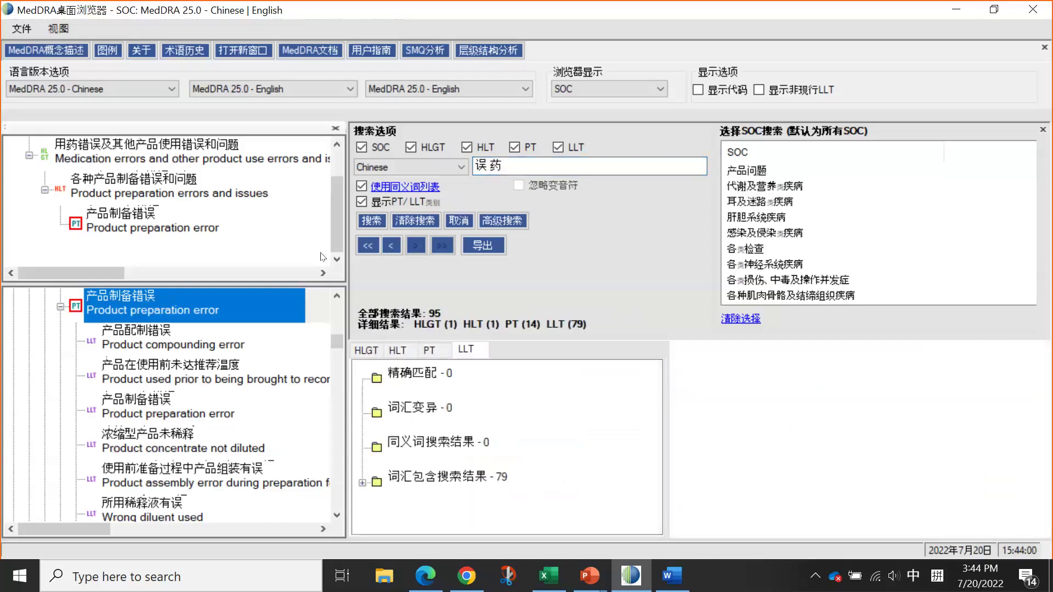
Expand the 词汇包含搜索结果 LLT group and view the details of 被截获的给药错误 and 儿童误食药物.
left_click(361, 482)
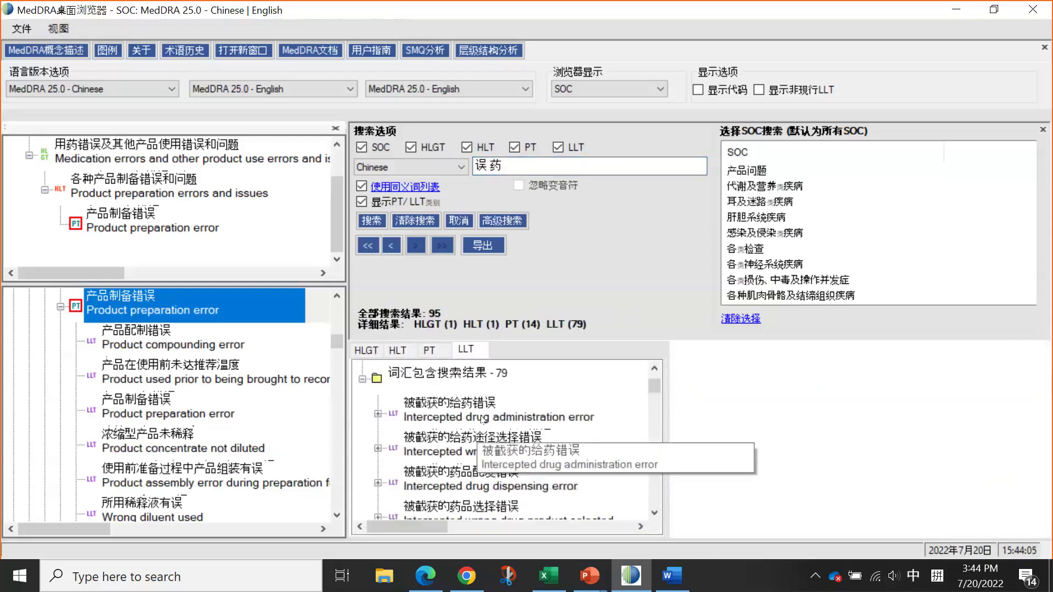
left_click(483, 417)
scroll(495, 456, "down", 4)
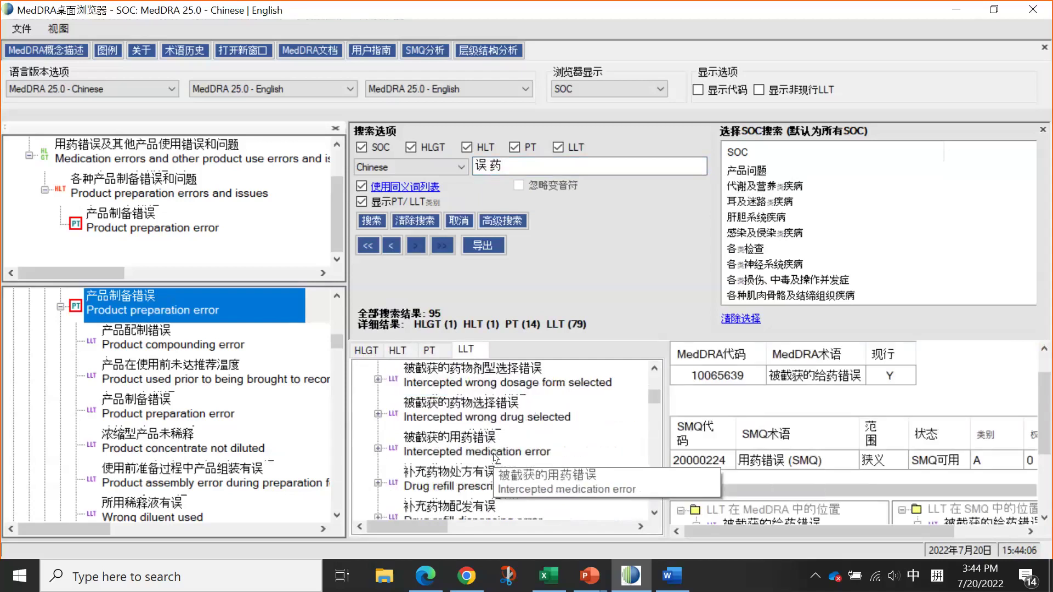
scroll(495, 456, "down", 5)
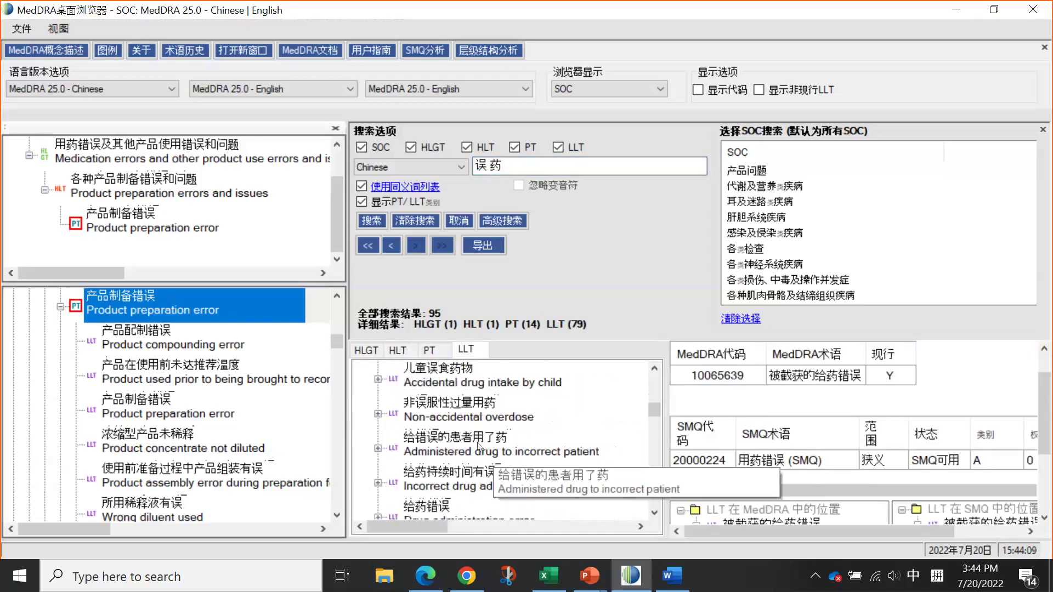
left_click(454, 385)
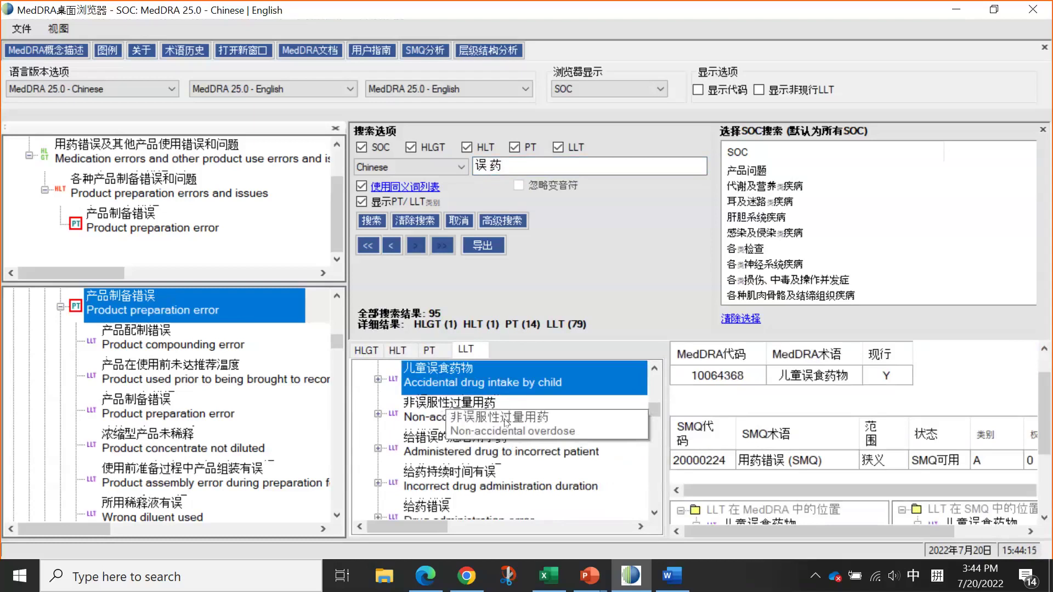
Look through the remaining LLT search results and view the details of 有意误用药物 (Intentional drug misuse).
scroll(535, 438, "down", 1)
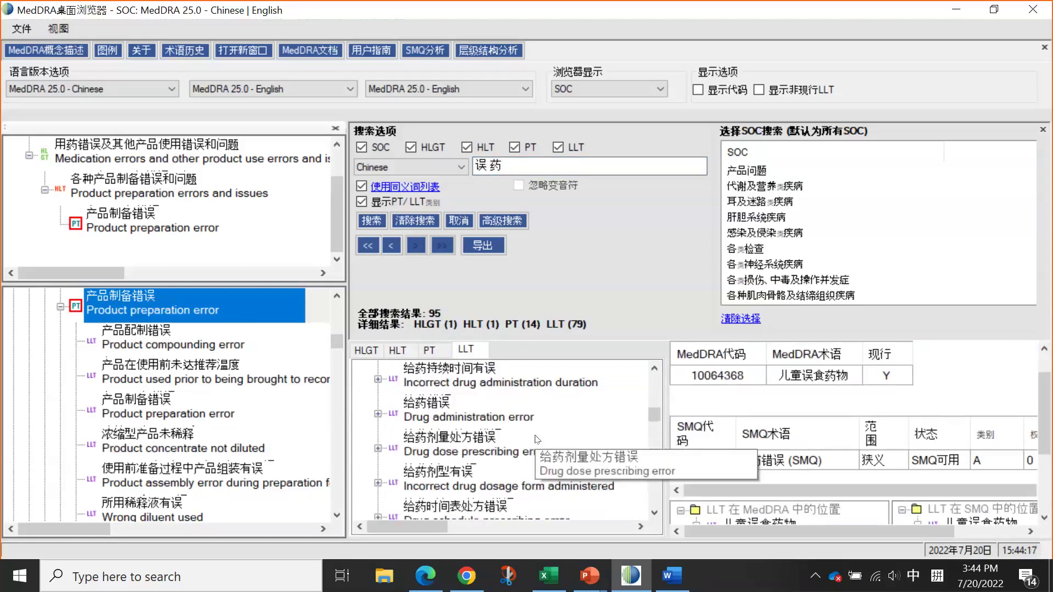
scroll(536, 439, "down", 3)
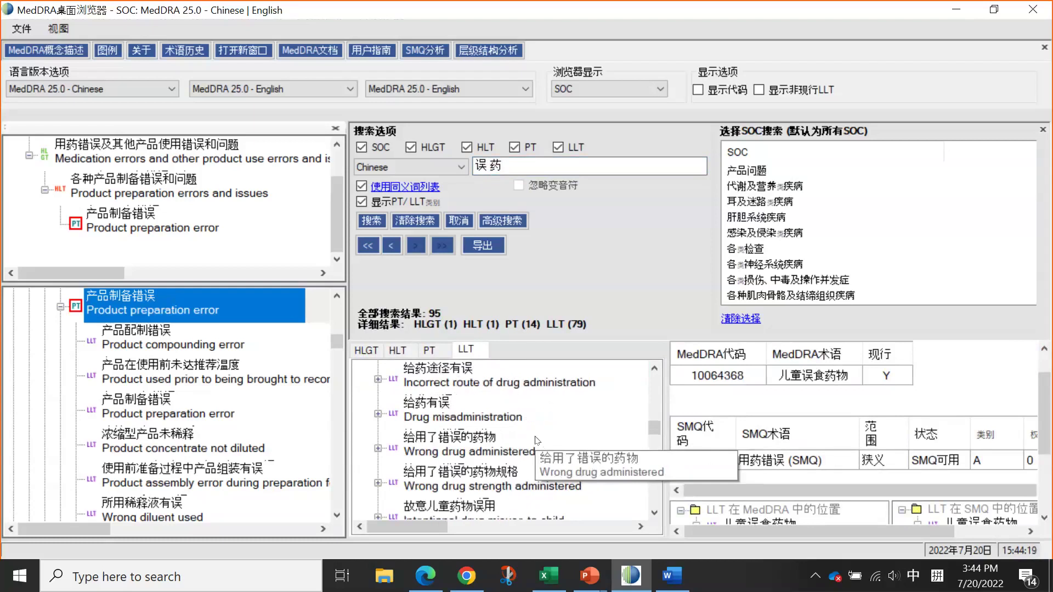
scroll(537, 440, "down", 4)
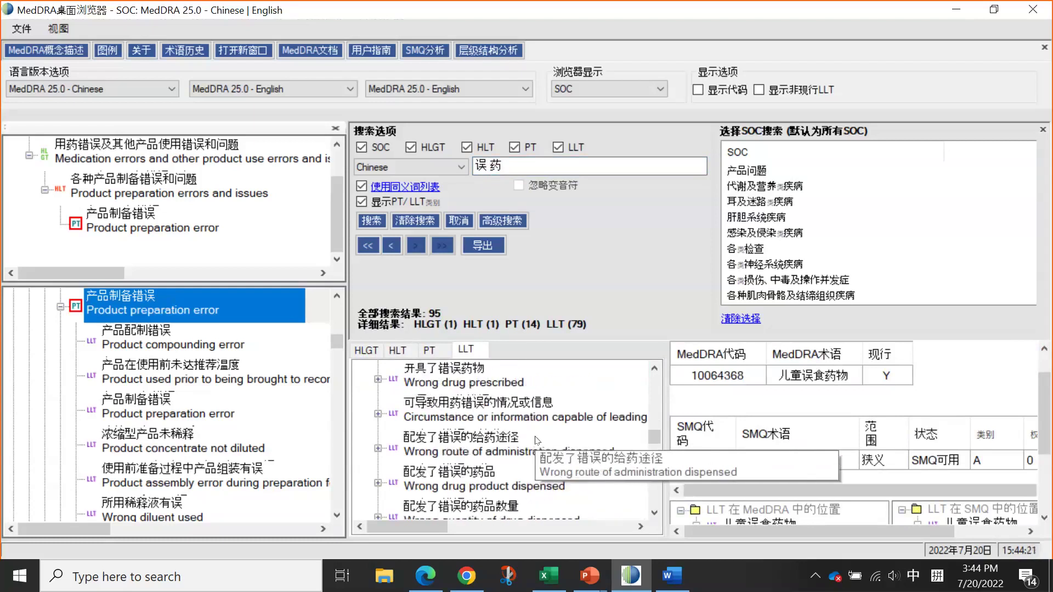
scroll(537, 440, "down", 3)
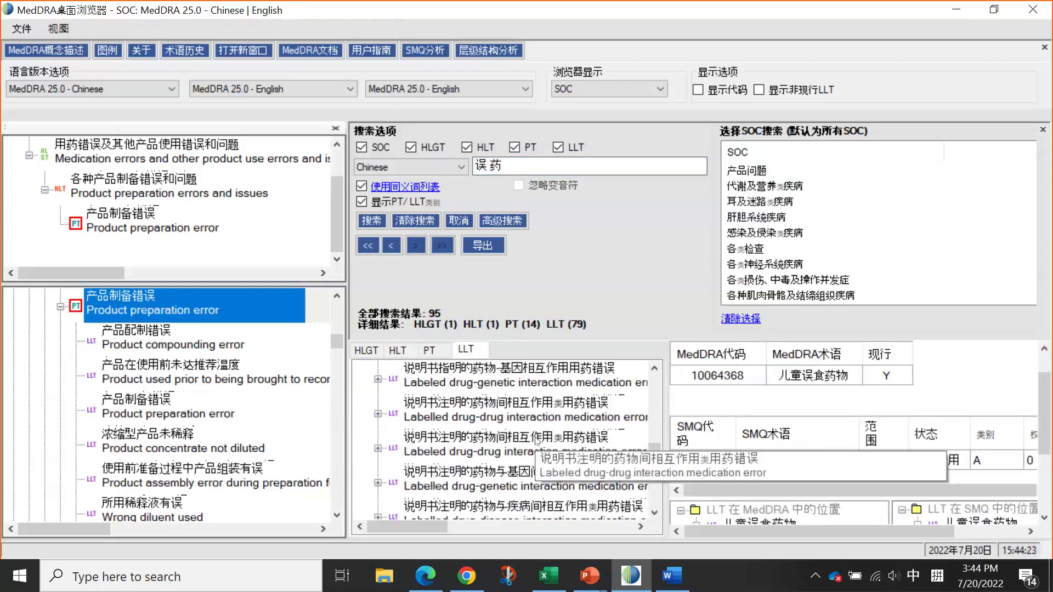
scroll(537, 440, "down", 3)
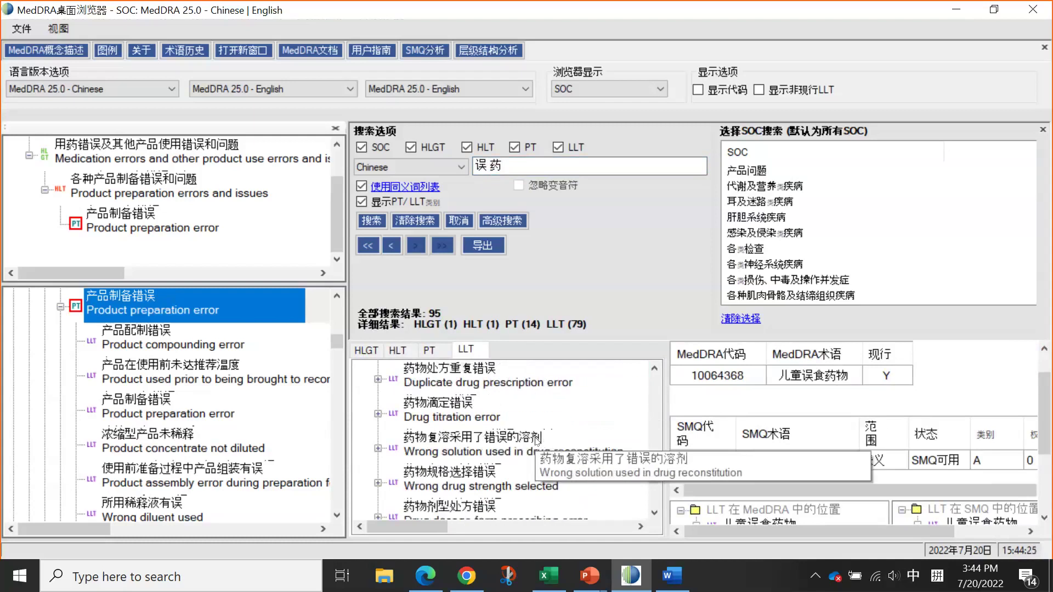
scroll(537, 440, "down", 3)
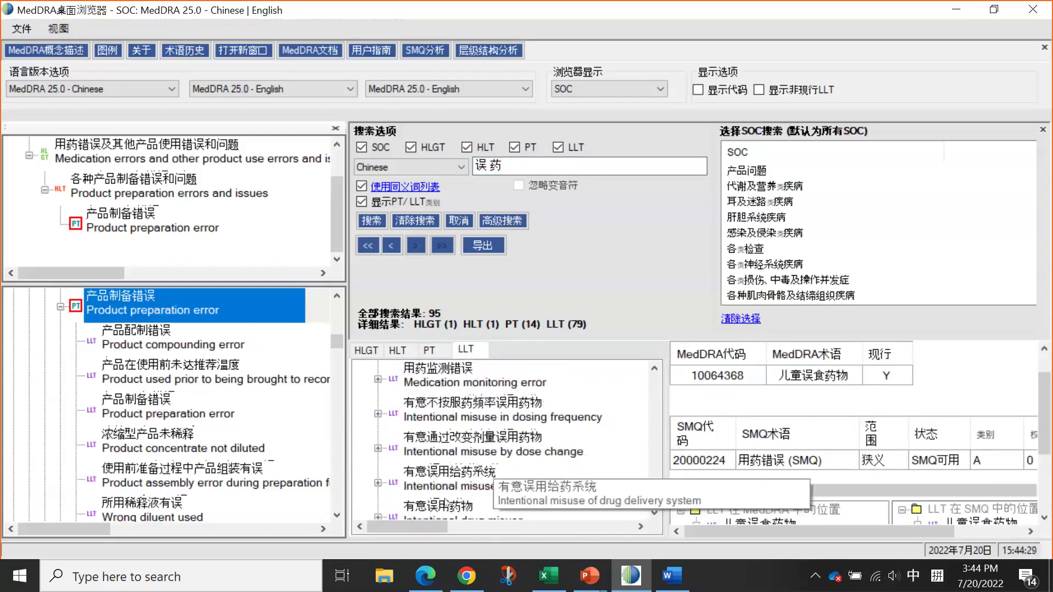
left_click(445, 503)
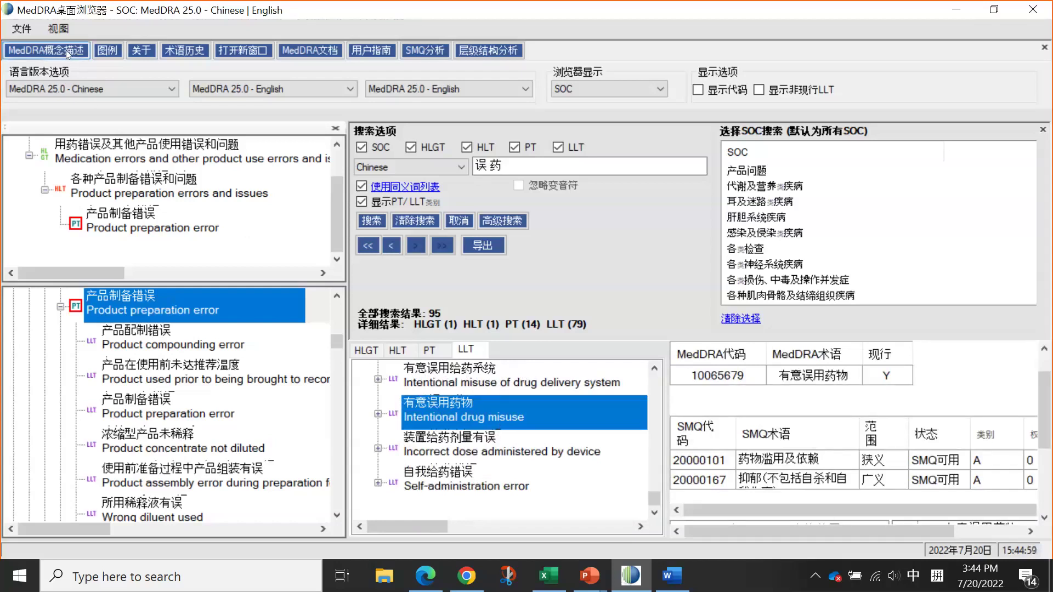
Open the MedDRA concept descriptions, look up 误用 under letter W, and return to the desktop browser.
key("shift")
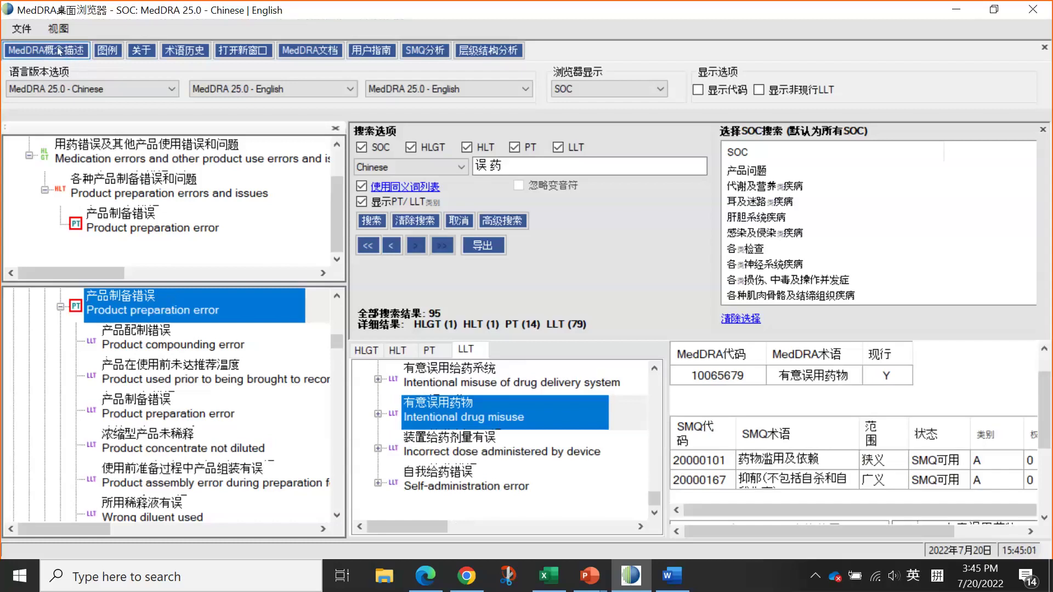
left_click(53, 51)
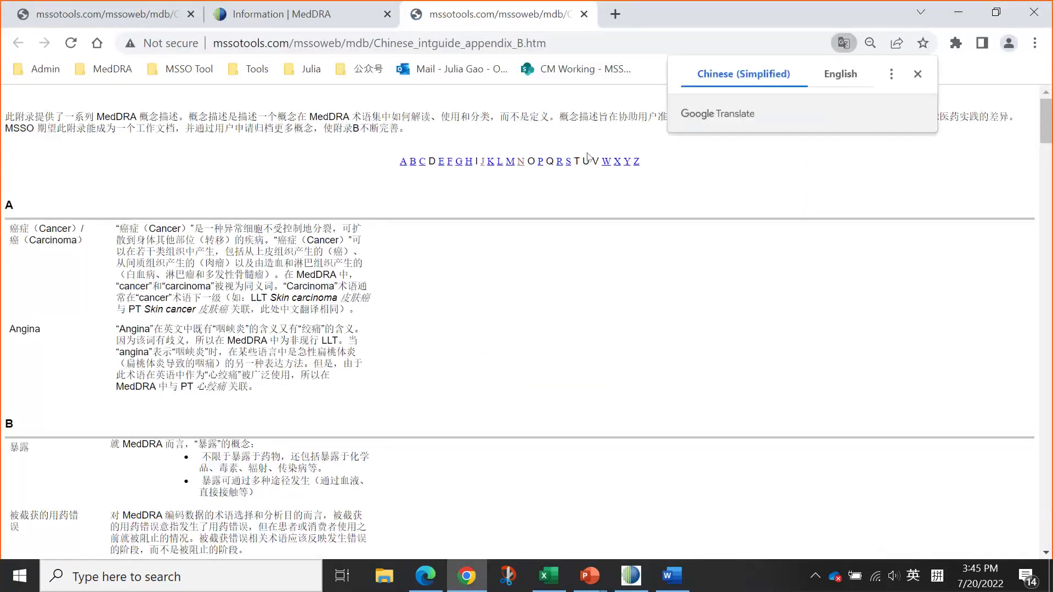
left_click(605, 161)
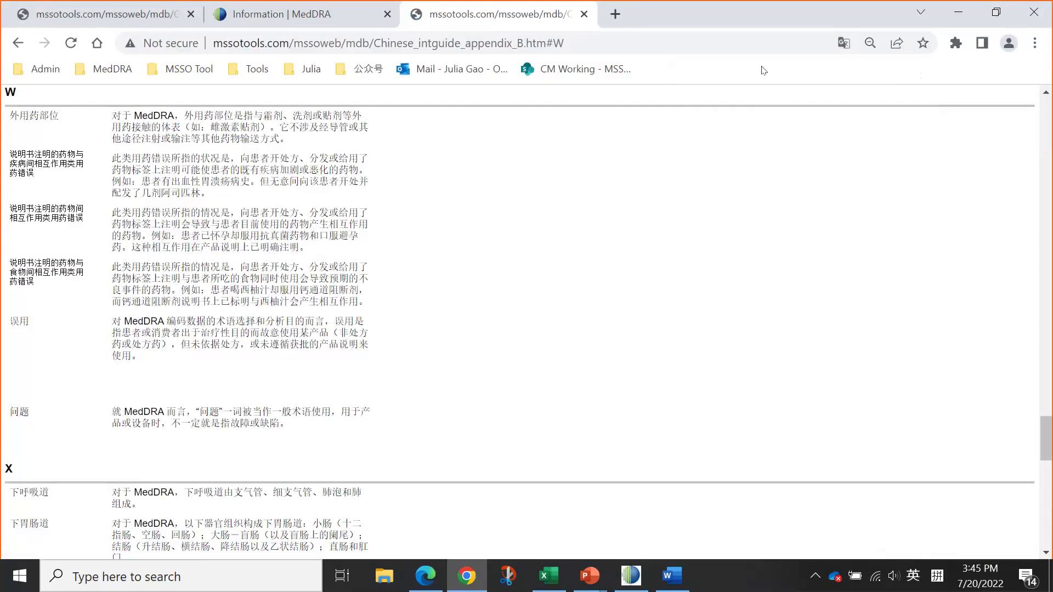
left_click(970, 8)
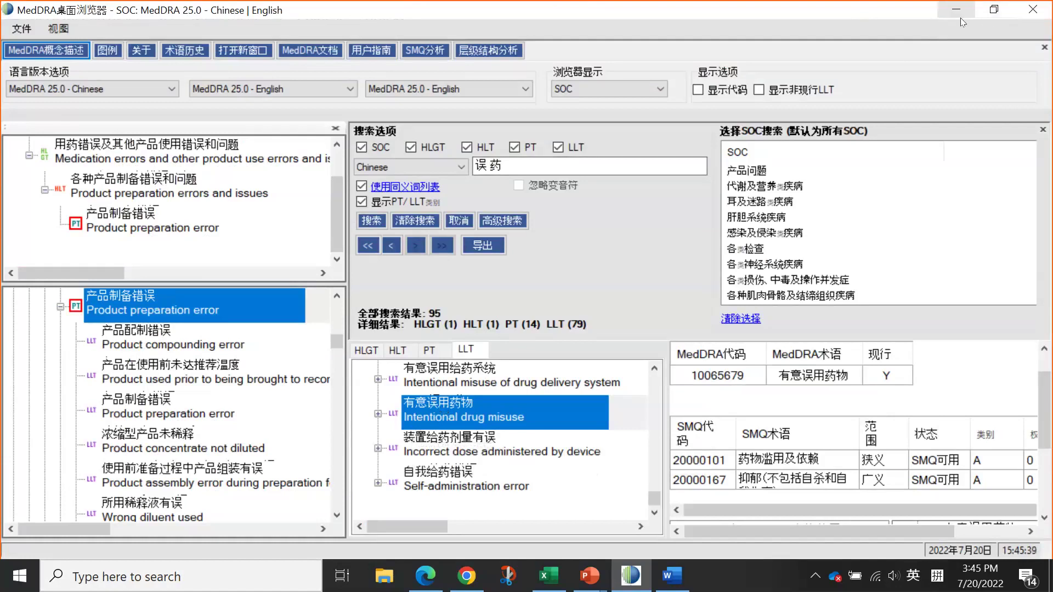
Search all MedDRA levels in Chinese for 无意 药.
key("Tab")
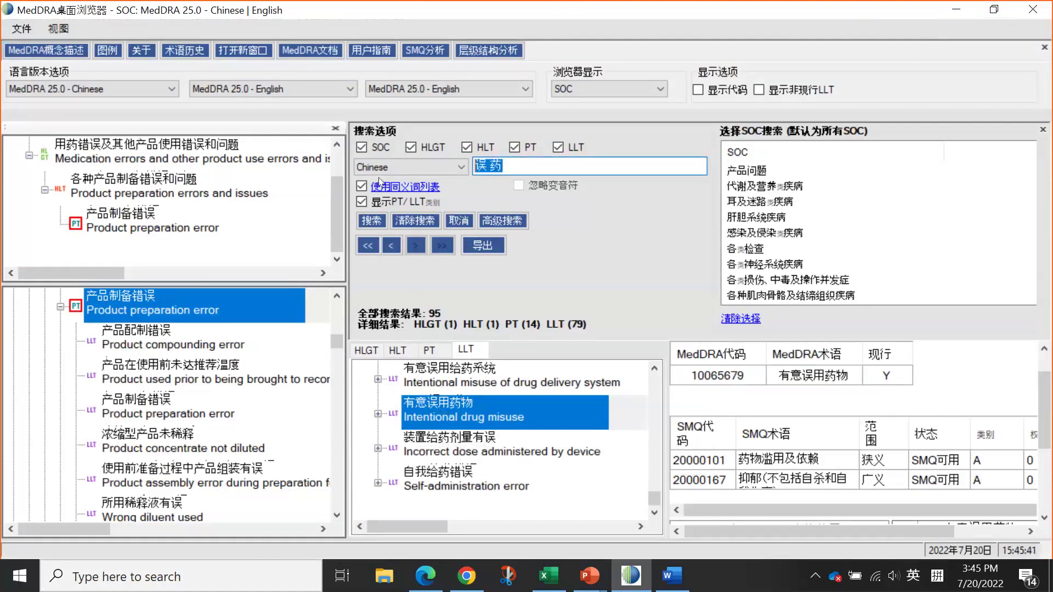
type("wu'yi")
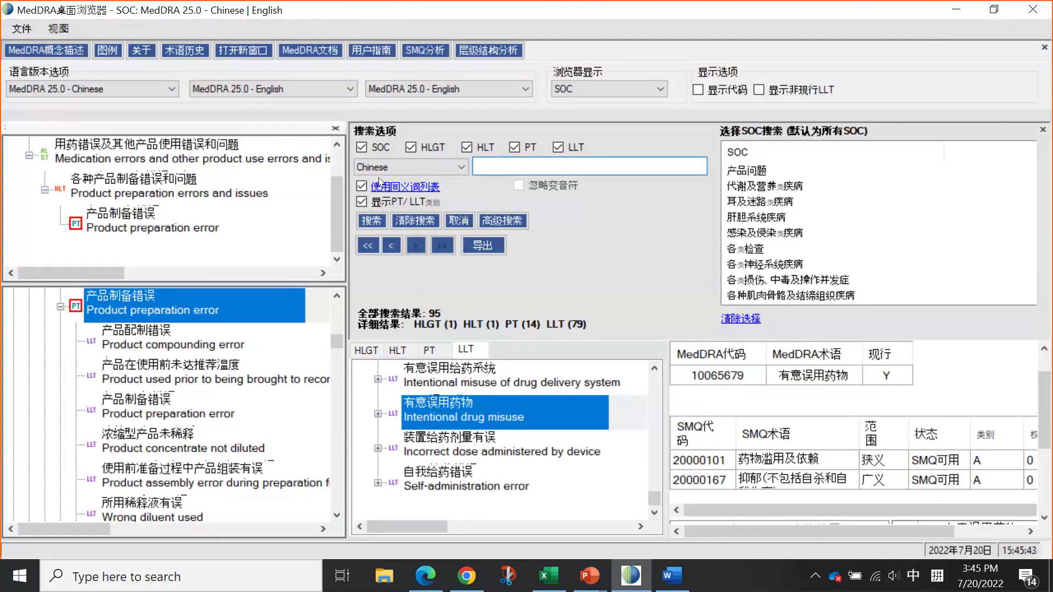
type("5yao")
key("space")
key("Return")
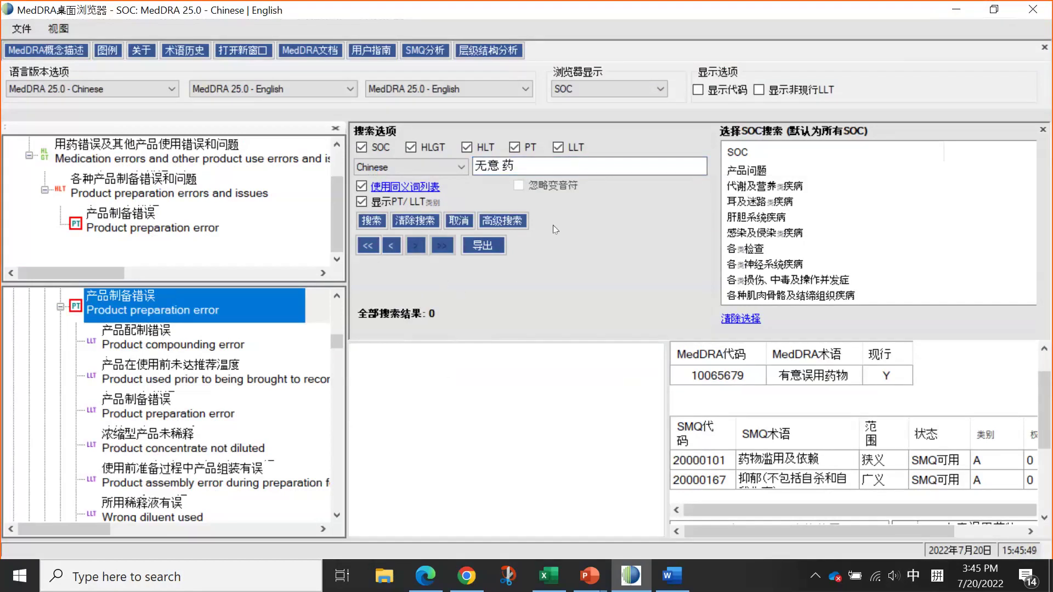
Replace 无意 in the query and search in Chinese for 食 药.
left_click_drag(499, 165, 454, 165)
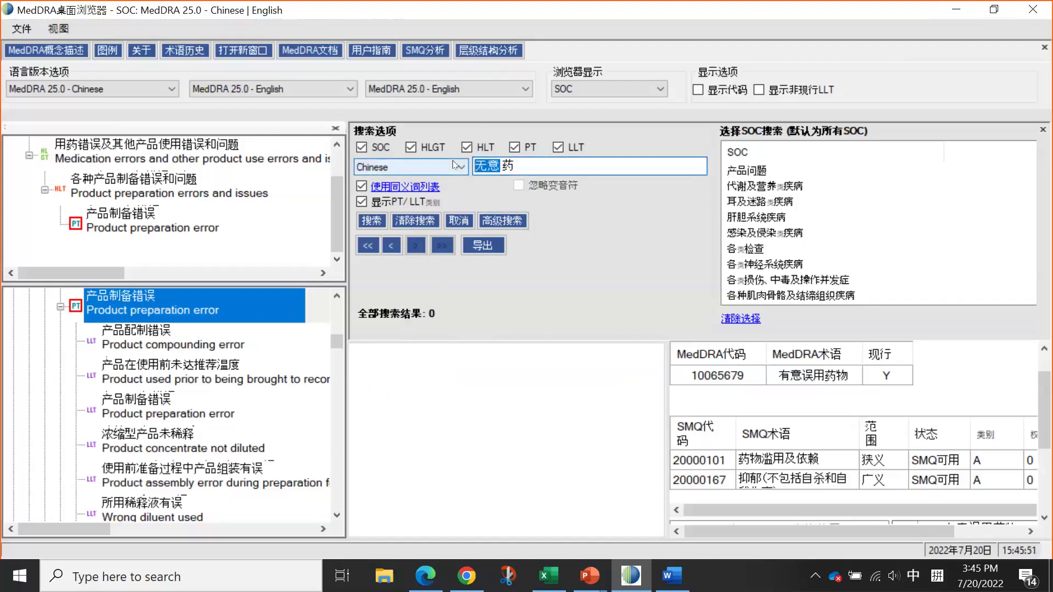
key("BackSpace")
type("shi4")
key("Return")
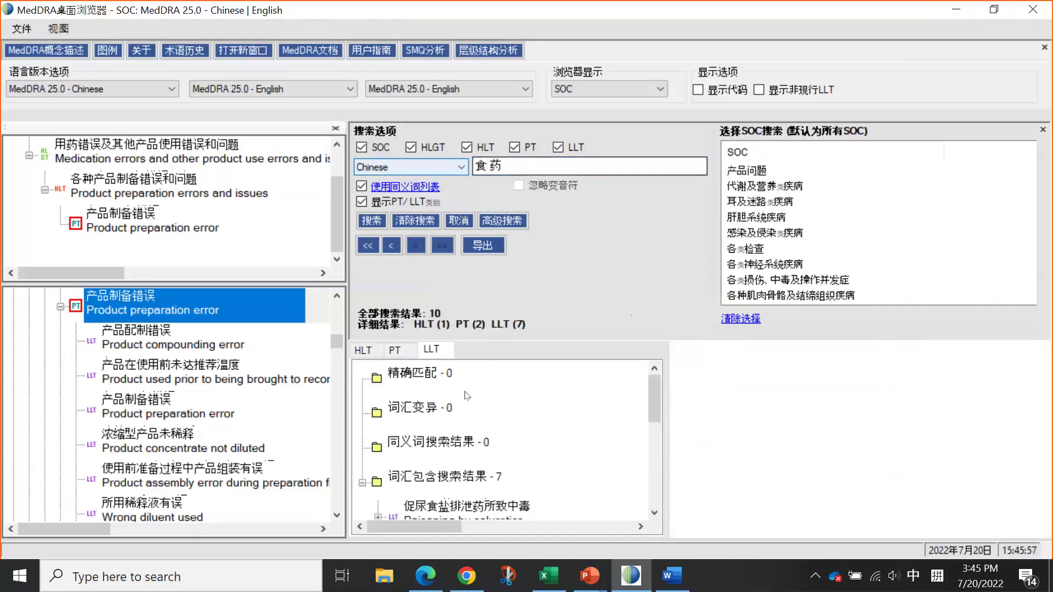
Look through the LLT search results and view the details of 意外食入药物 (Accidental ingestion of drug).
scroll(466, 404, "down", 3)
scroll(471, 452, "down", 3)
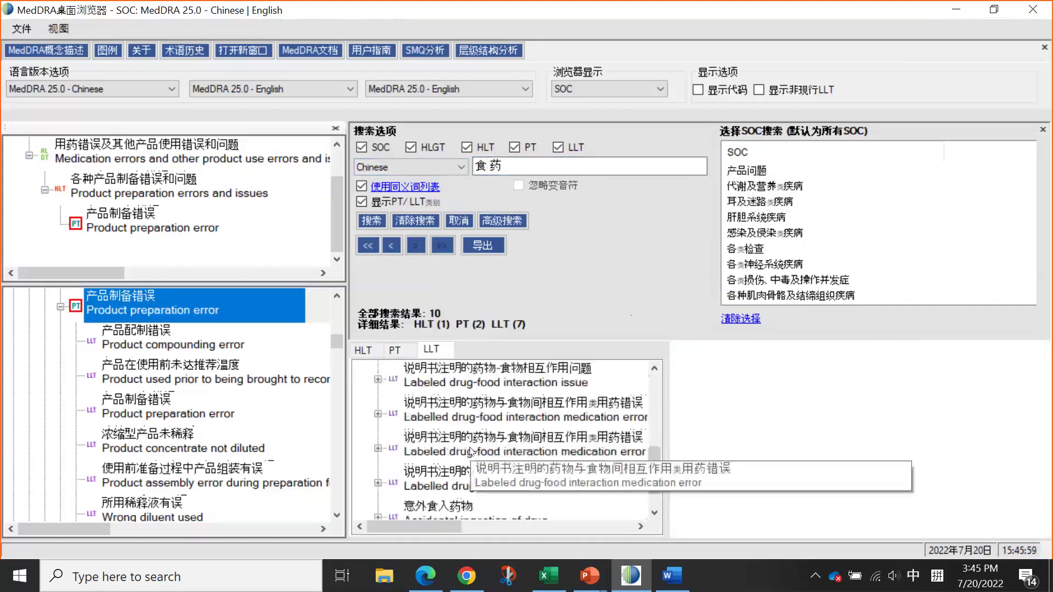
scroll(468, 452, "up", 1)
scroll(464, 445, "up", 1)
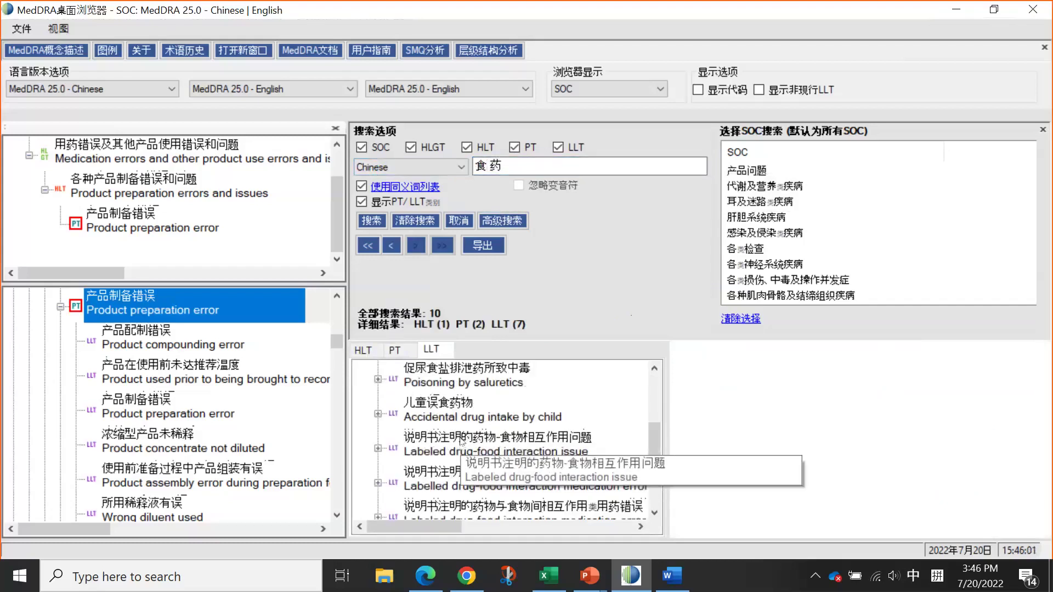
scroll(458, 433, "down", 3)
left_click(436, 479)
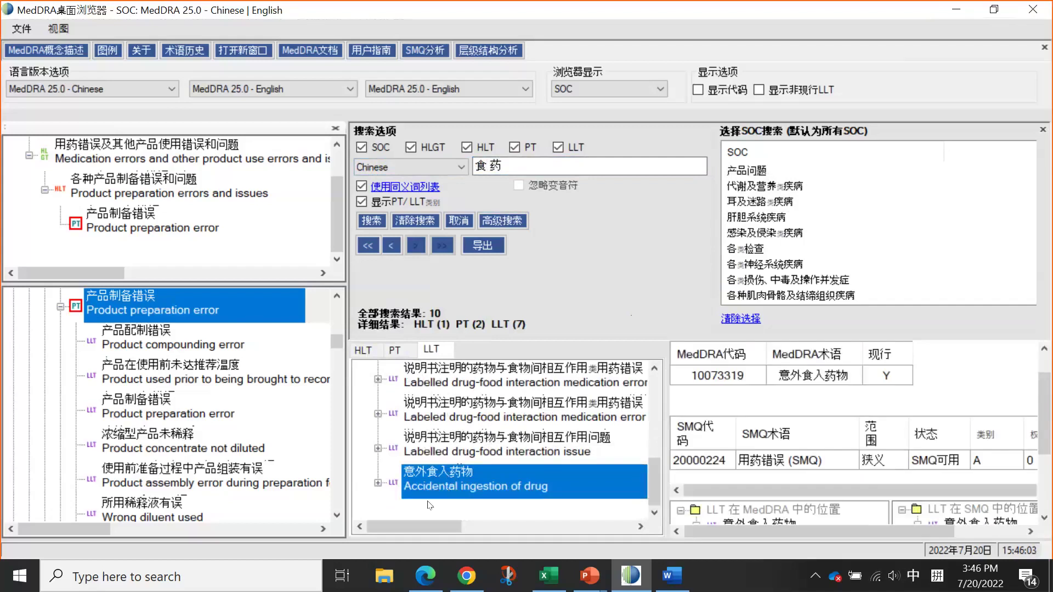
Locate the LLT 意外食入药物 in the hierarchy and enlarge the path pane to inspect its path up to the SOC.
right_click(437, 479)
left_click(510, 369)
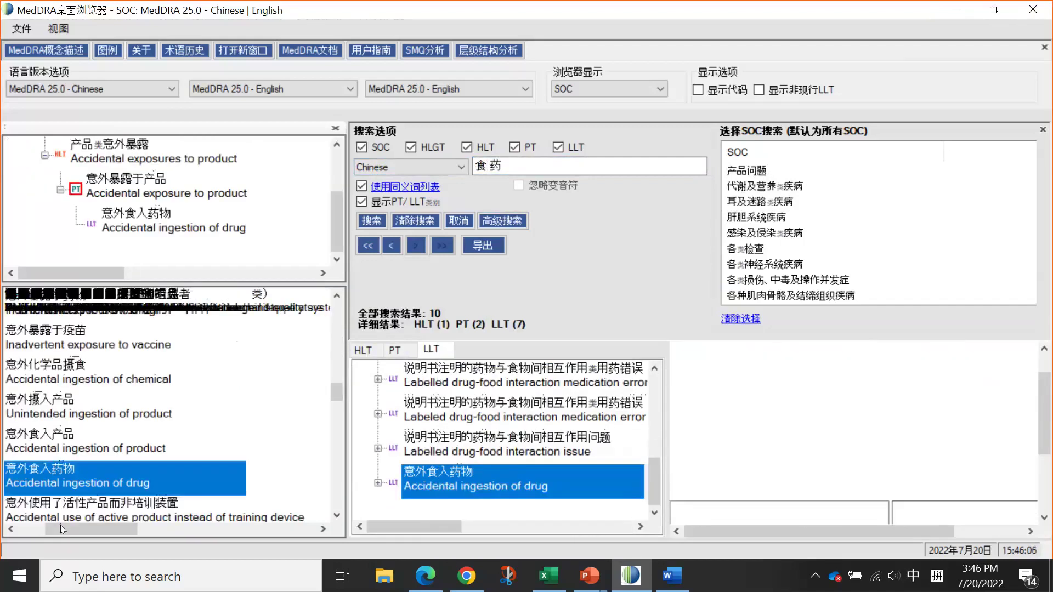
left_click_drag(58, 527, 35, 527)
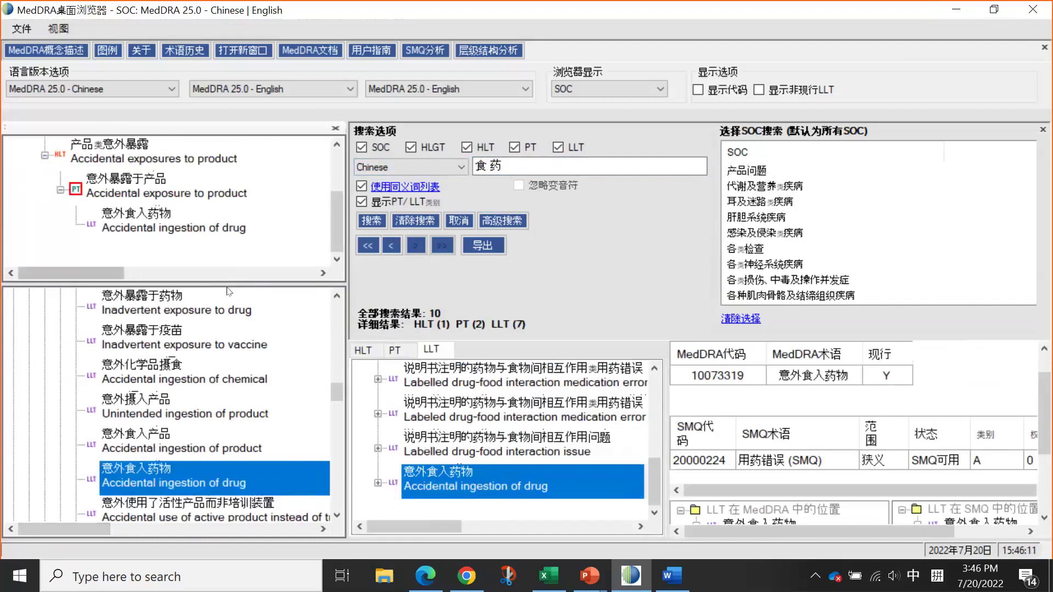
left_click_drag(225, 278, 201, 325)
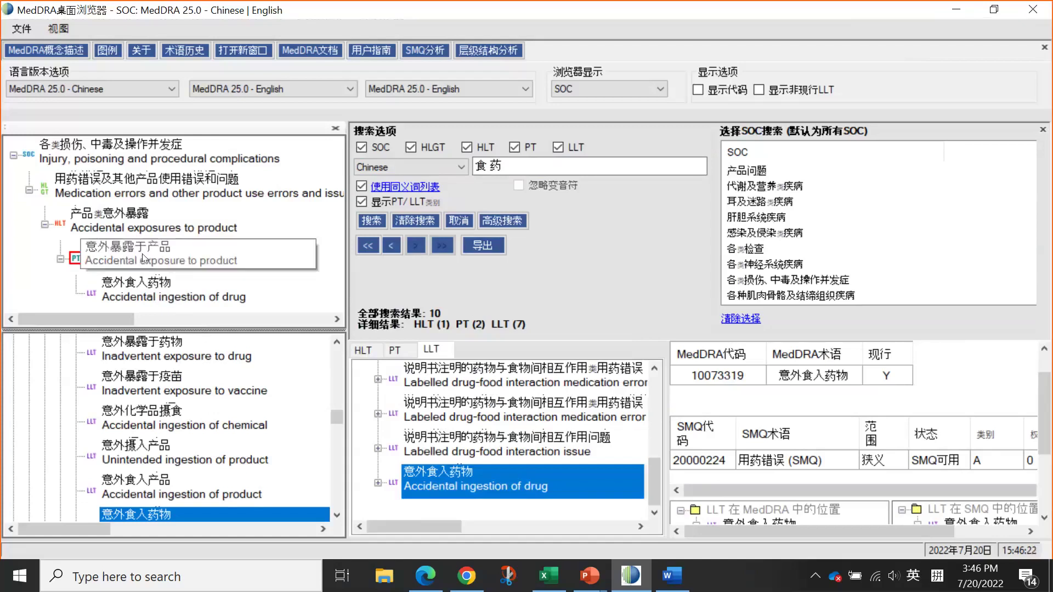
left_click(102, 158)
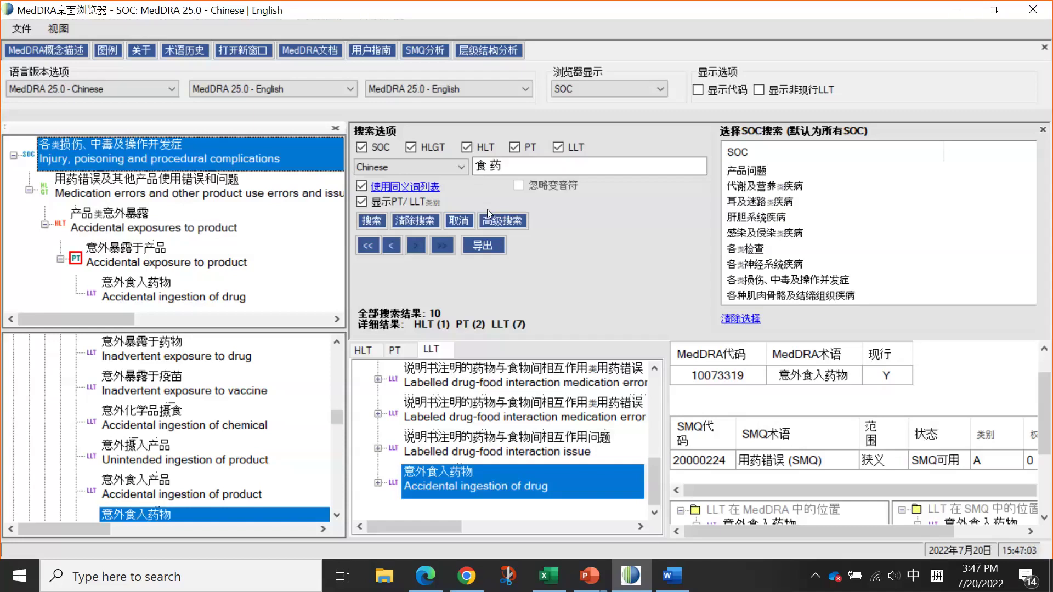
left_click(425, 573)
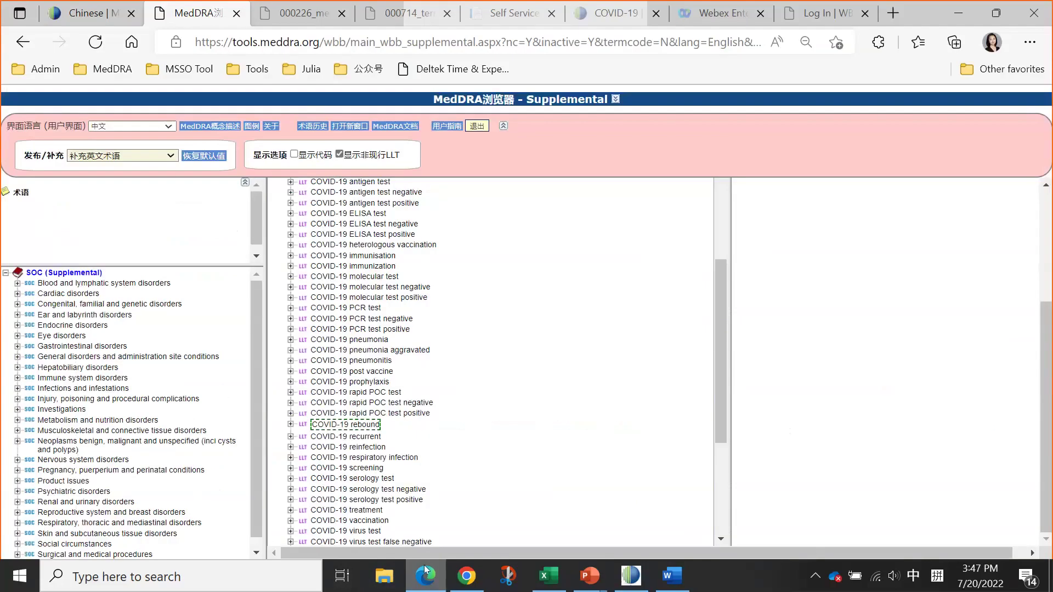
left_click(466, 575)
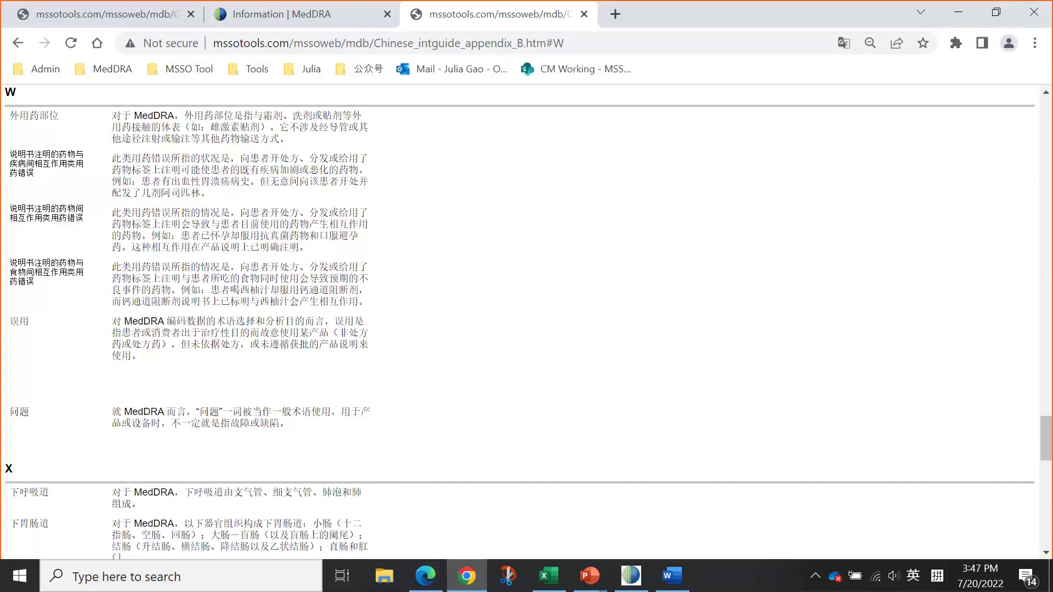
left_click(958, 12)
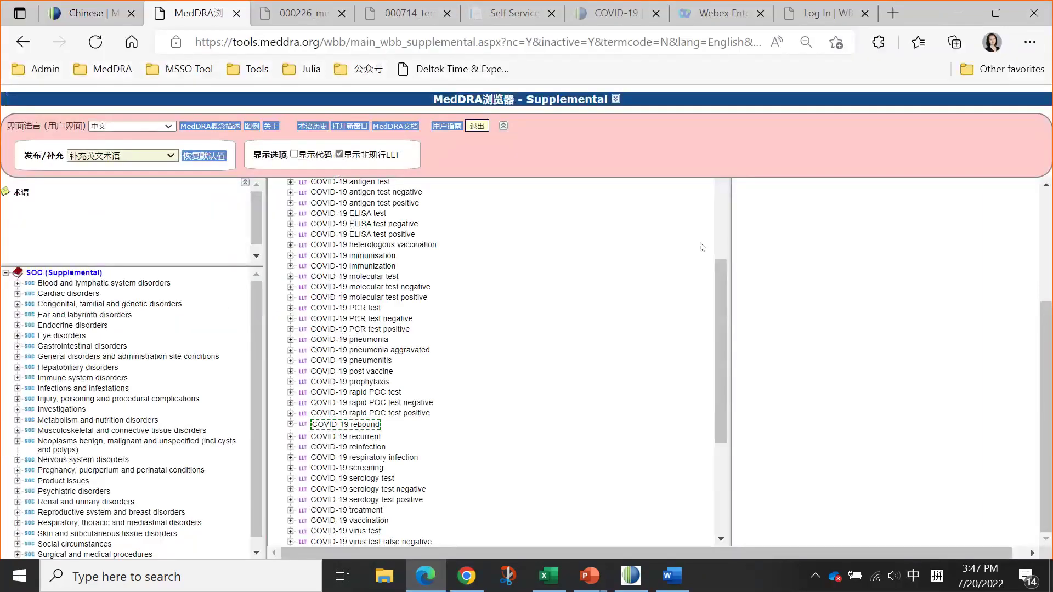
mouse_move(589, 576)
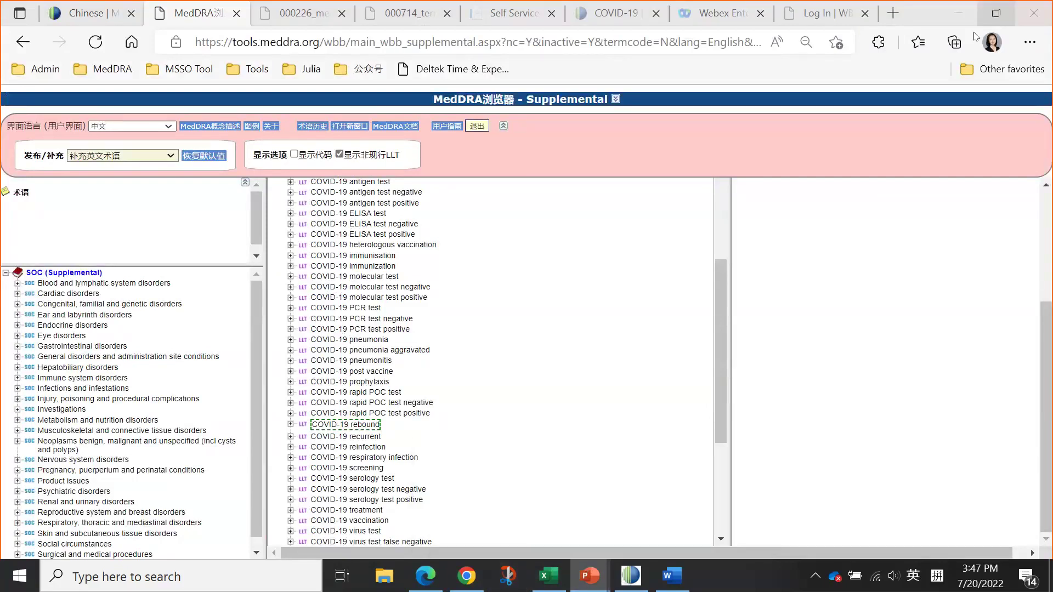
left_click(956, 20)
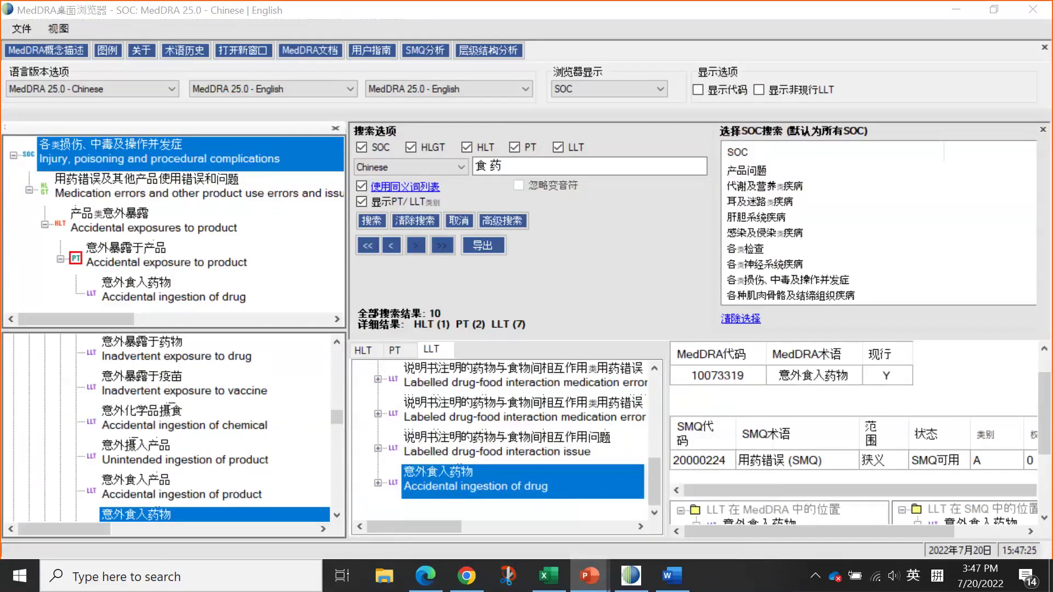
Switch to the PowerPoint slide show and advance through the 报告 #2 answer and 报告 #3 to the 低钠血症 poll.
key("alt+Tab")
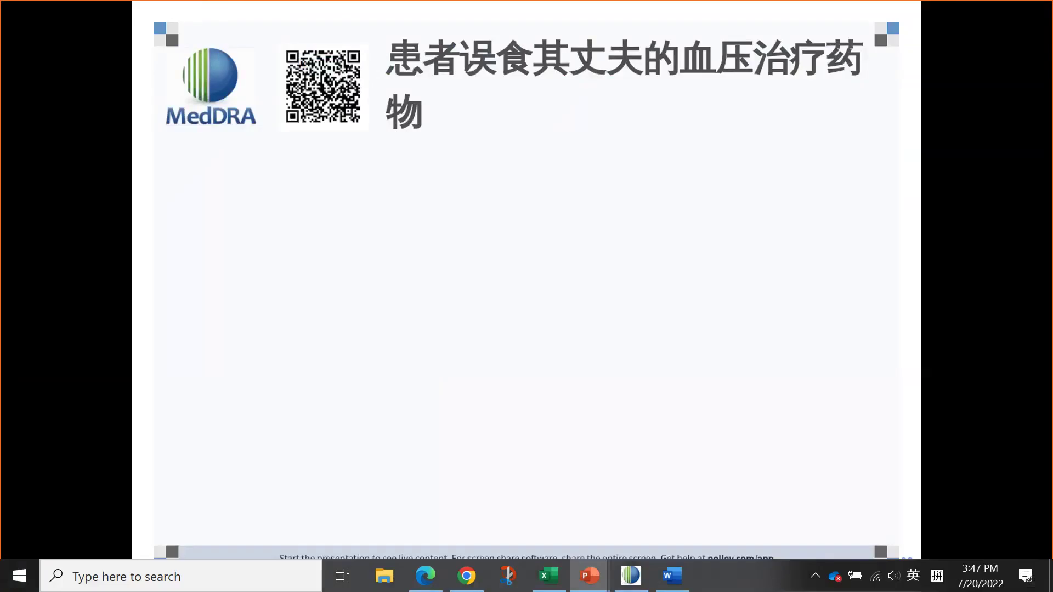
key("Right")
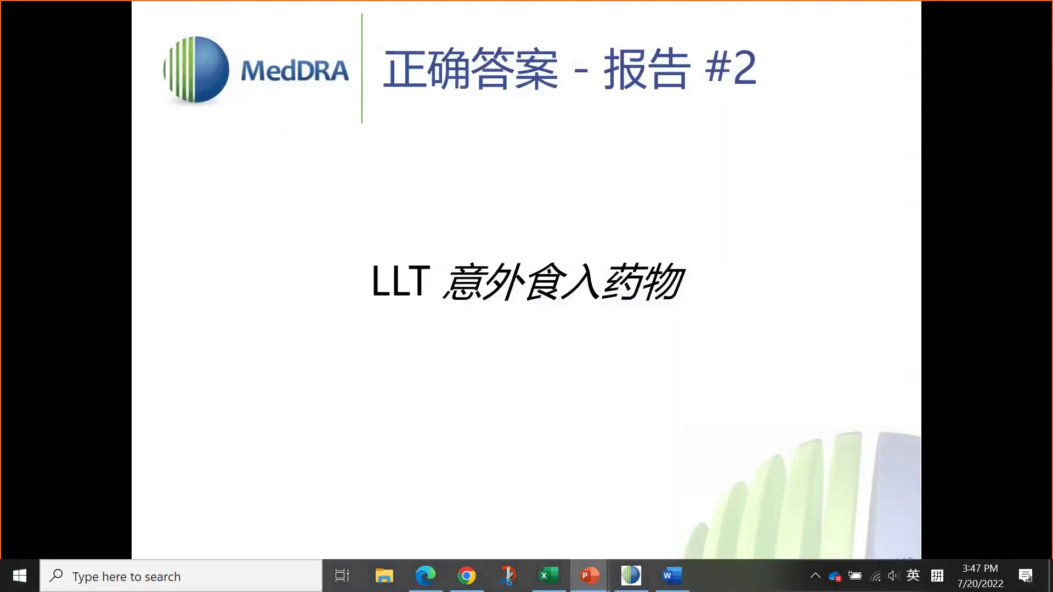
key("Right")
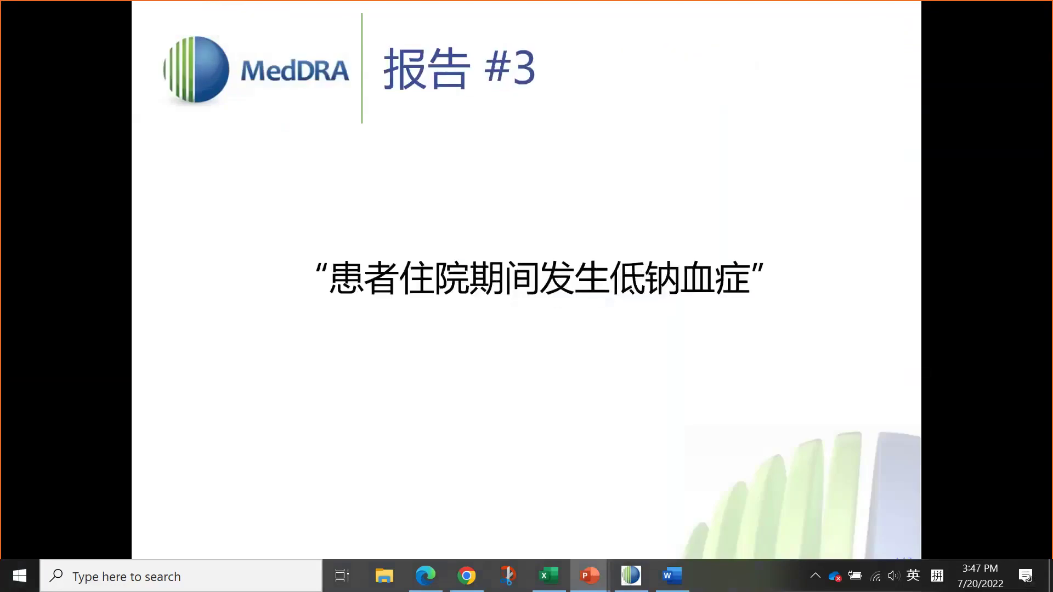
key("Right")
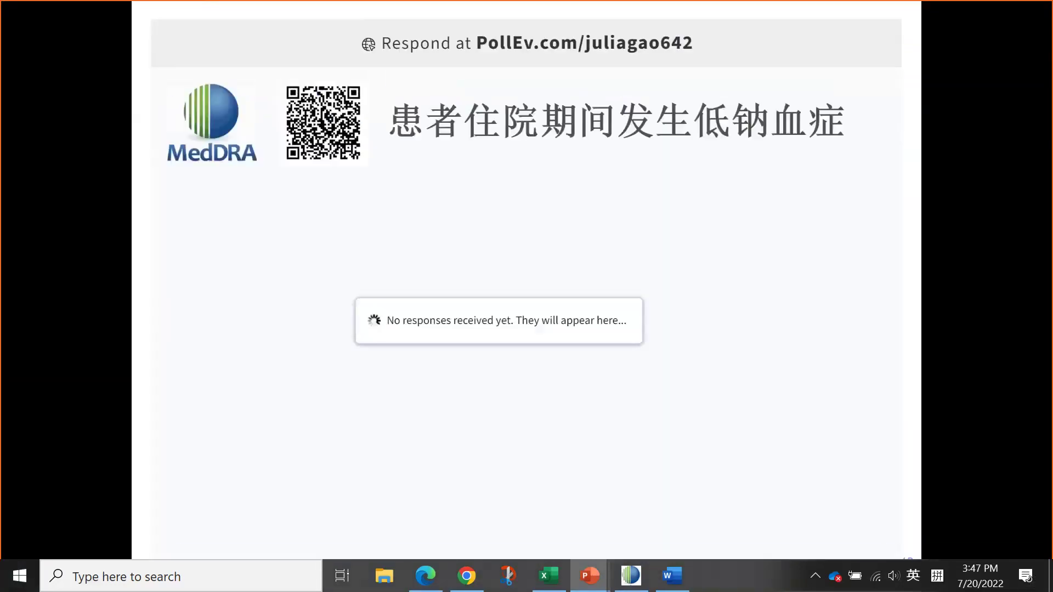
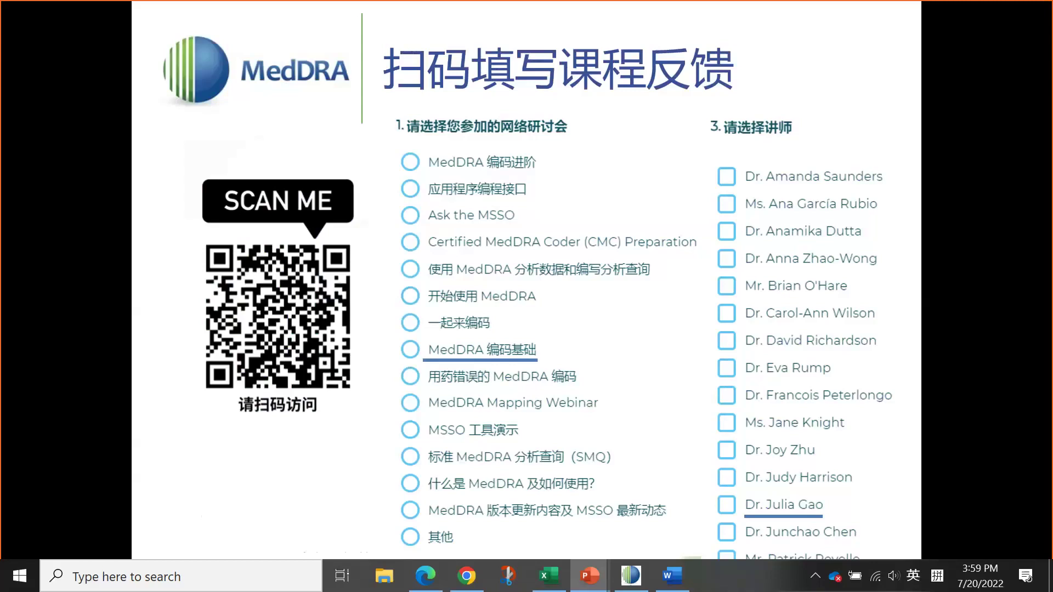
Switch to Edge and open the 查询联系人详情 page of the MedDRA Self-Service Application from the MedDRA website's SSA link.
key("alt+Tab")
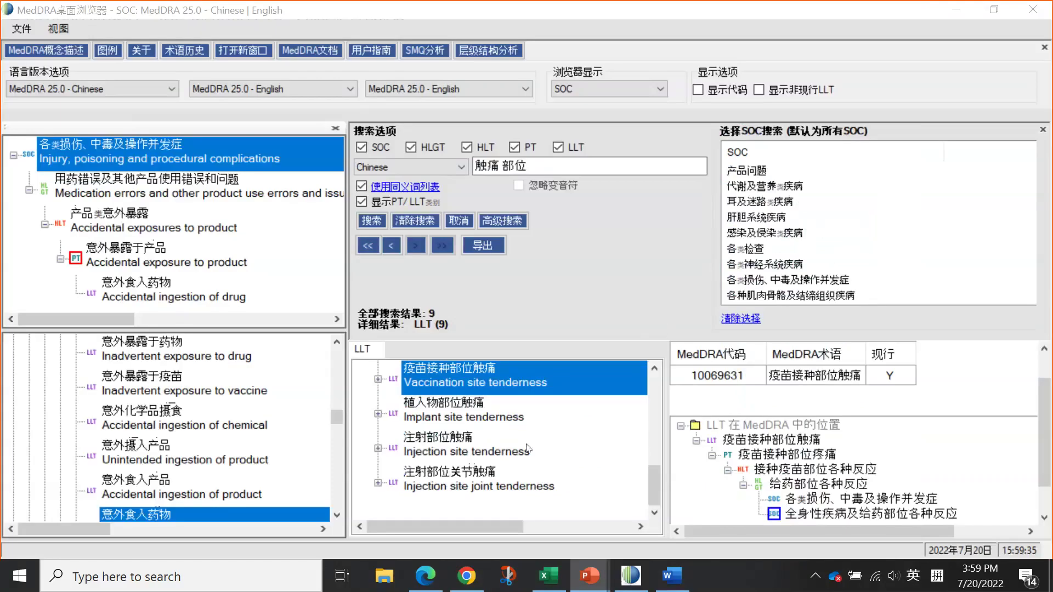
left_click(425, 575)
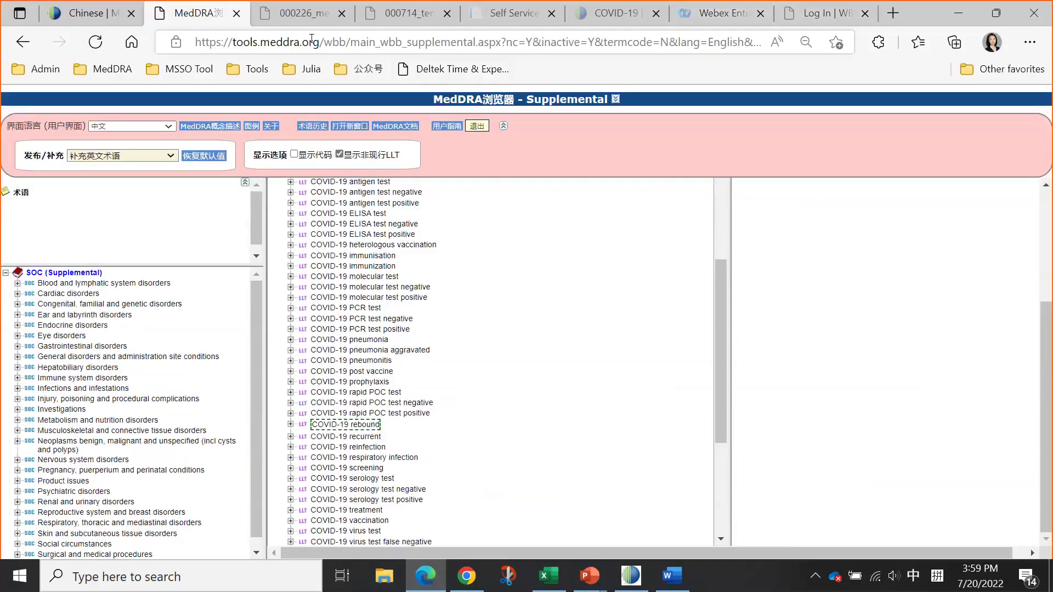
key("ctrl+shift+Tab")
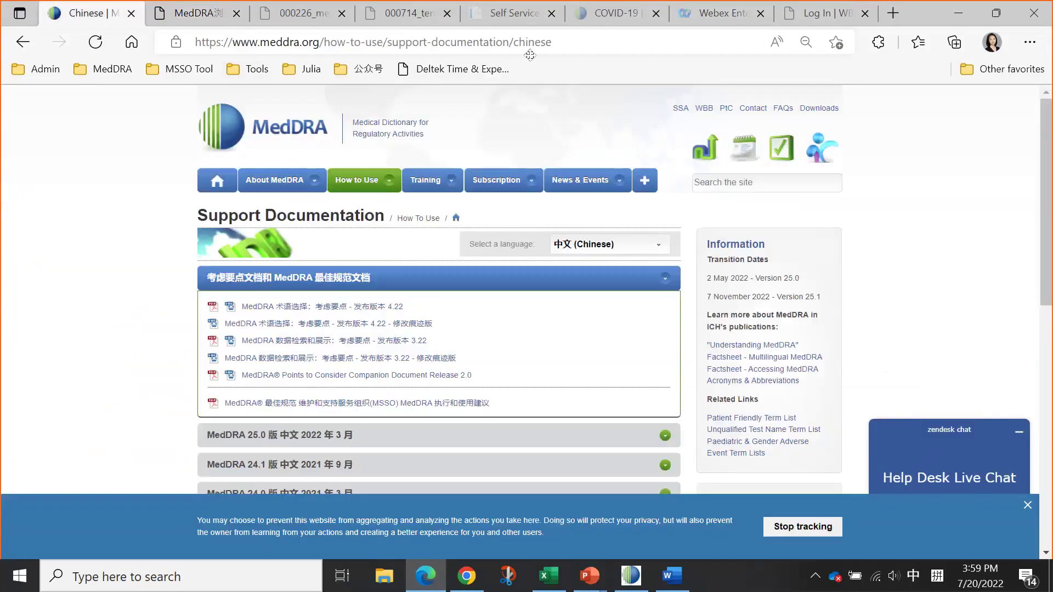
left_click(679, 114)
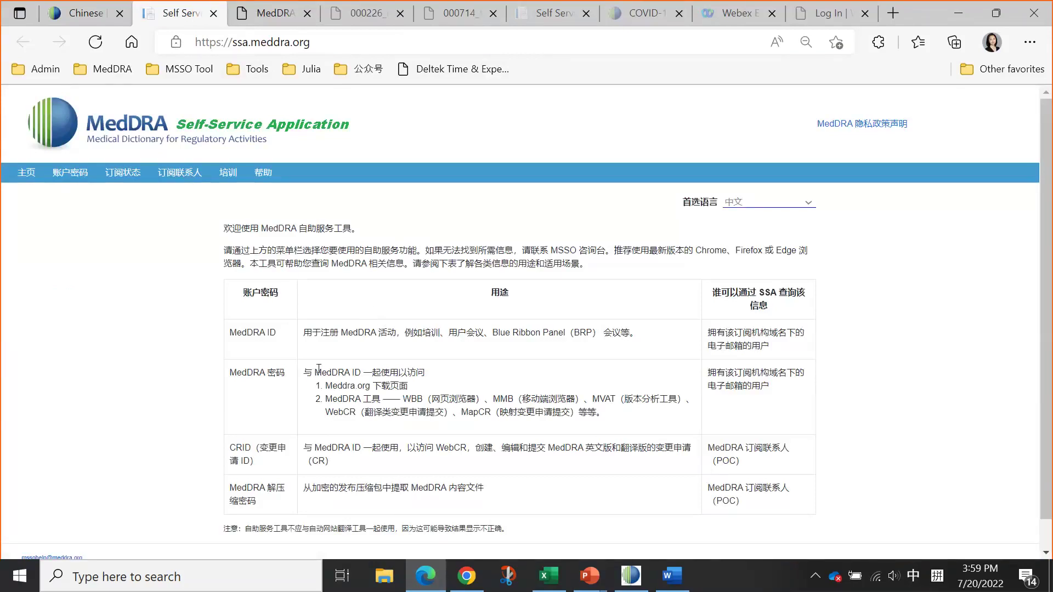
mouse_move(175, 178)
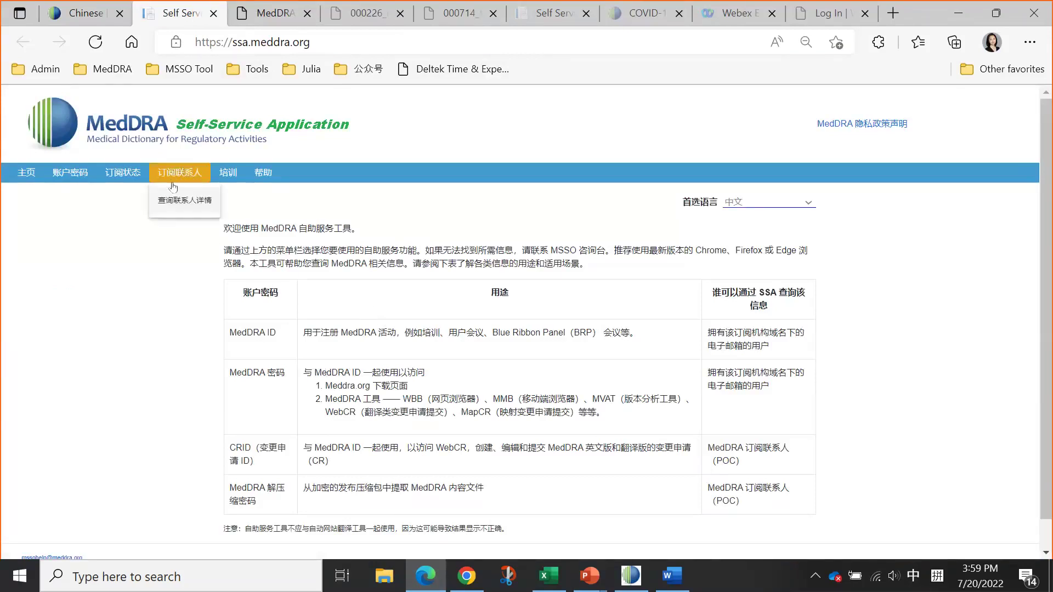
left_click(170, 201)
left_click(272, 392)
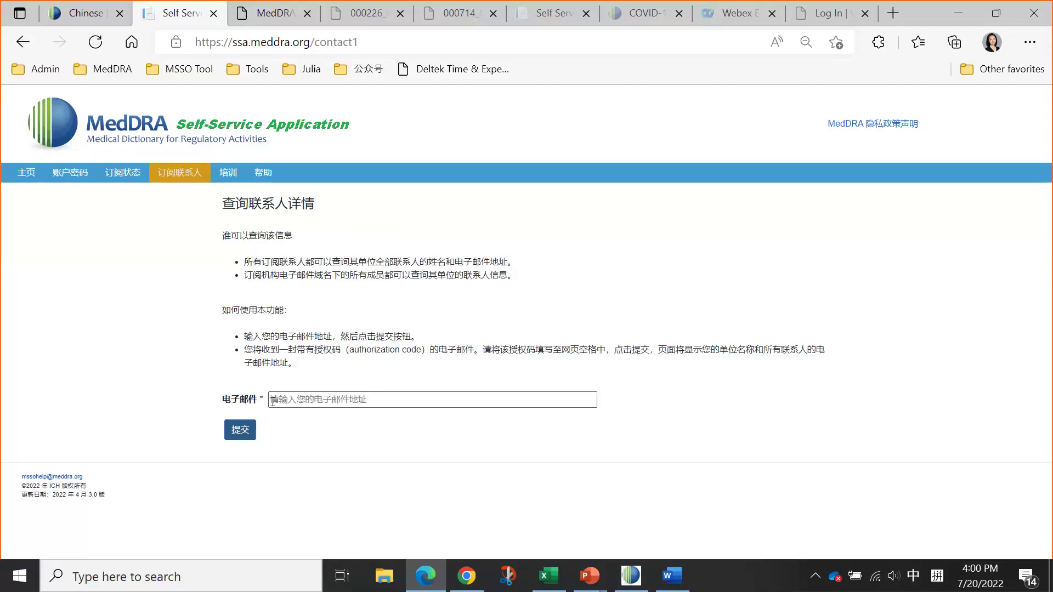
Return to the MedDRA website, open the training schedule and filter the webinars by the language Chinese.
left_click(77, 16)
mouse_move(414, 186)
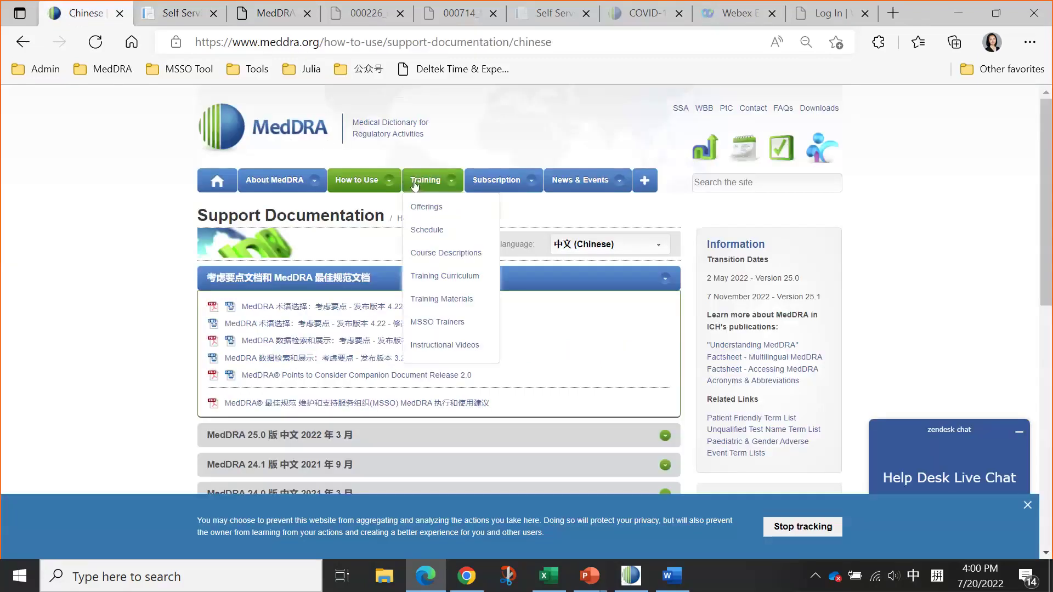
left_click(427, 232)
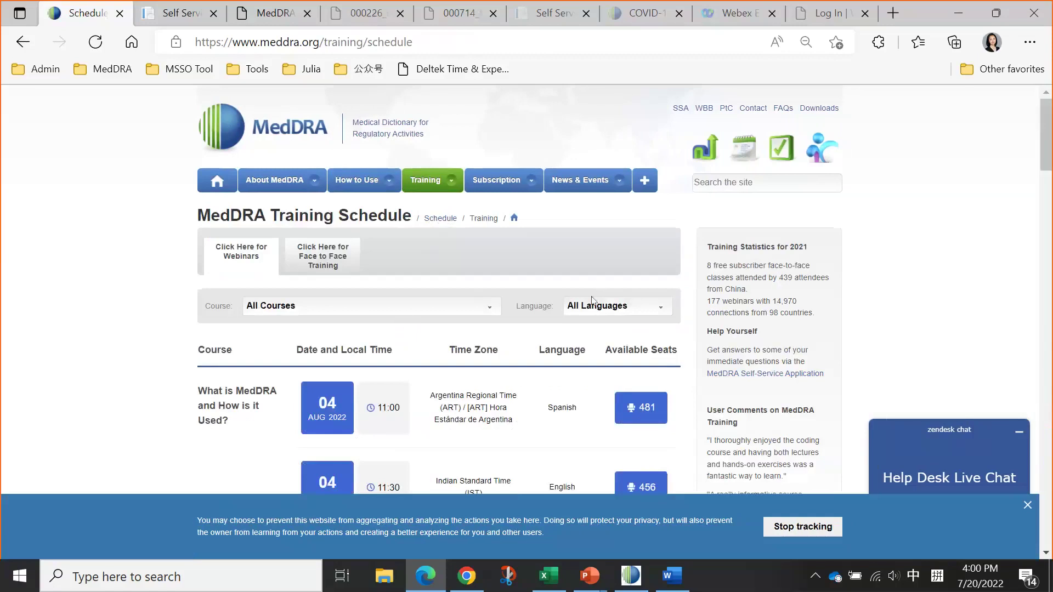
left_click(584, 310)
left_click(581, 346)
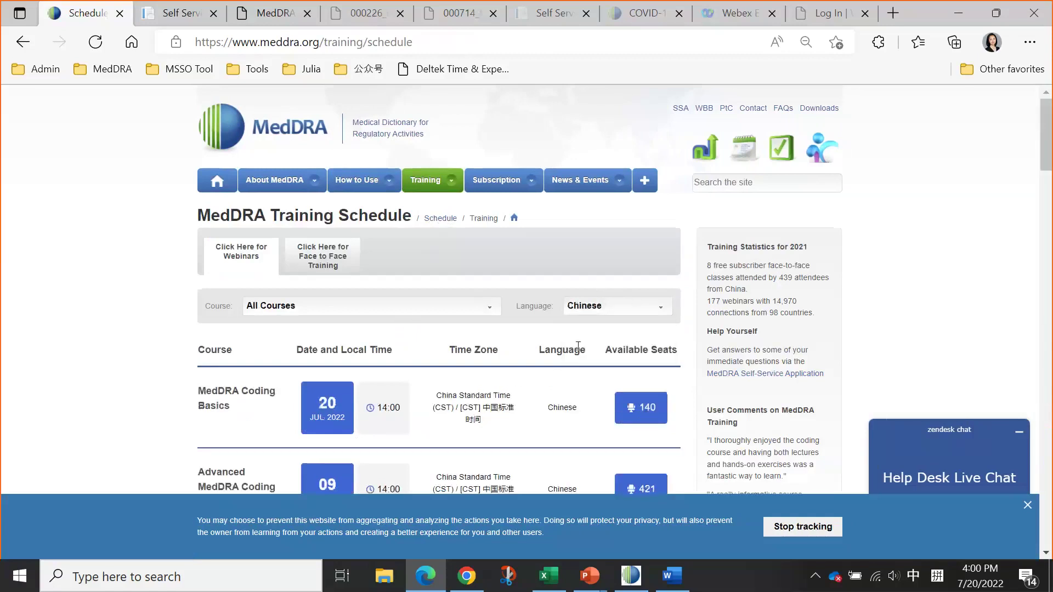
Look through the available course options and the upcoming Chinese webinars with their dates on the training schedule.
left_click(338, 310)
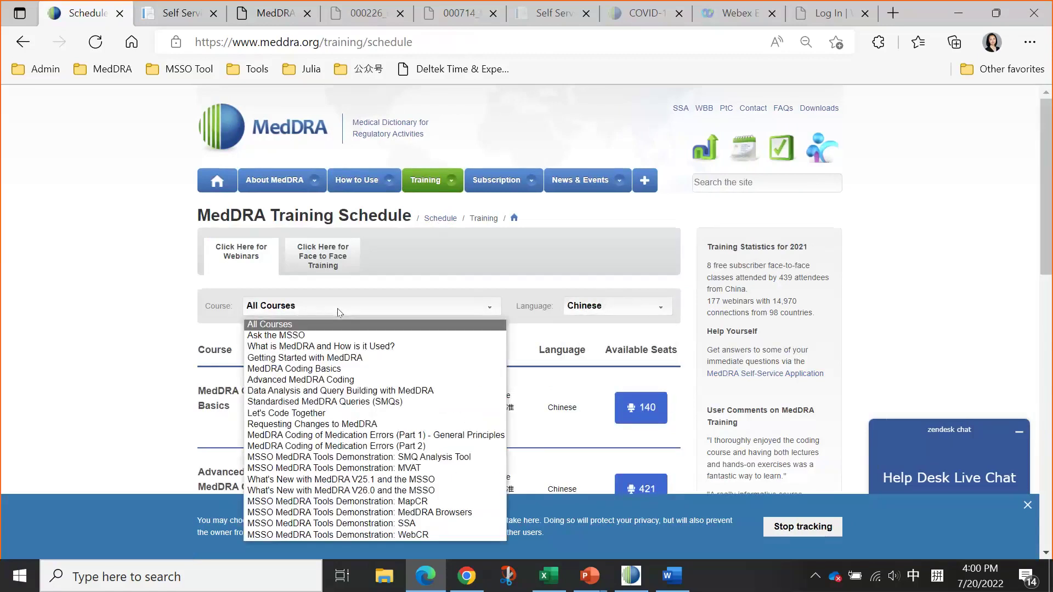
left_click(165, 401)
scroll(165, 402, "down", 3)
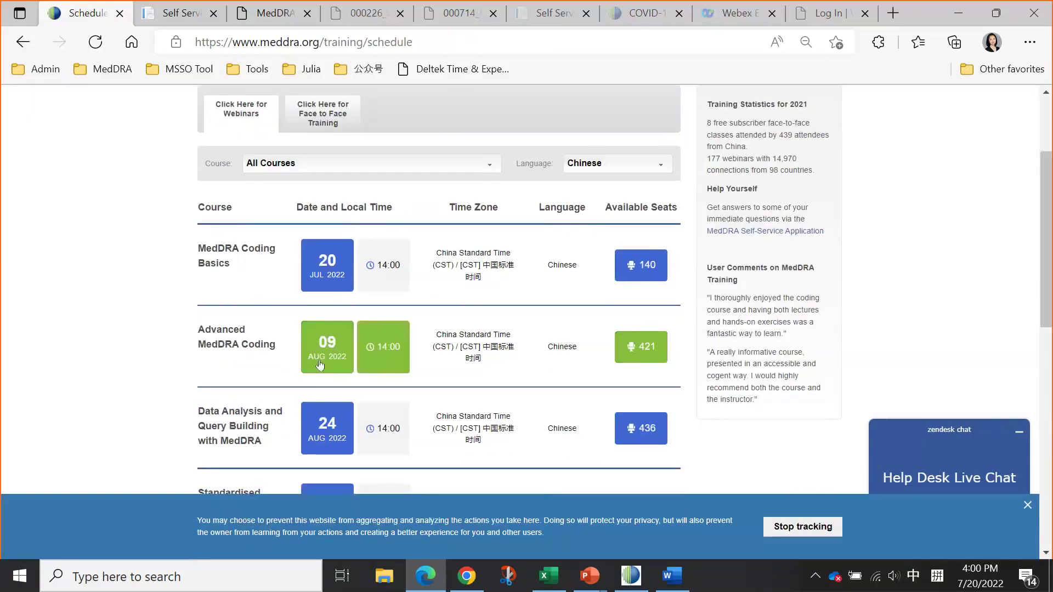
scroll(317, 358, "down", 1)
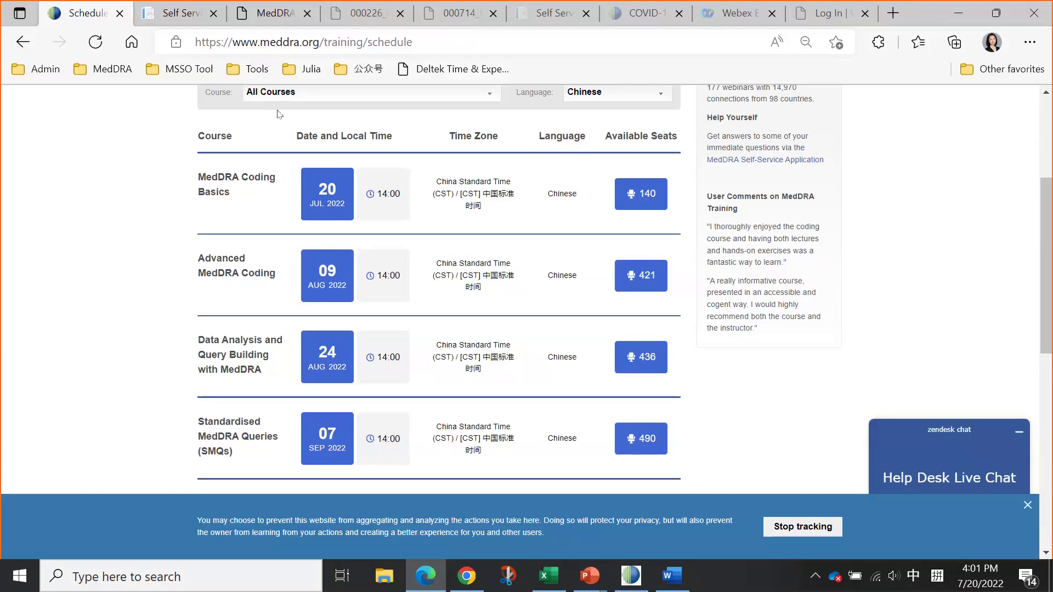
Look through the Chinese term selection points to consider PDF (000714_termselptc) for section 3.26.4 防治与预防.
left_click(265, 21)
left_click(348, 10)
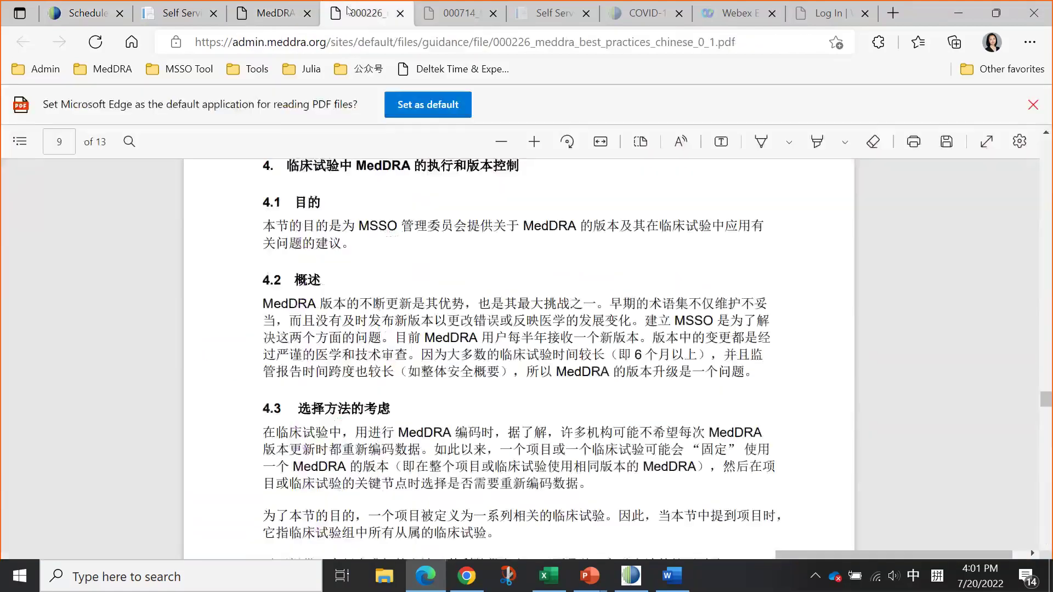
left_click(439, 16)
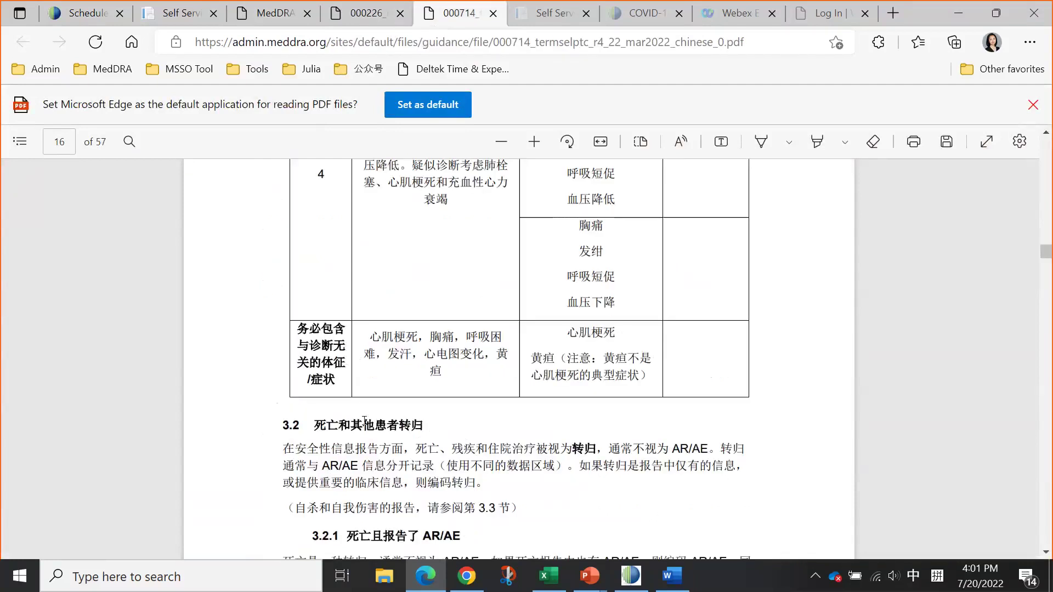
scroll(365, 428, "down", 5)
scroll(368, 443, "down", 15)
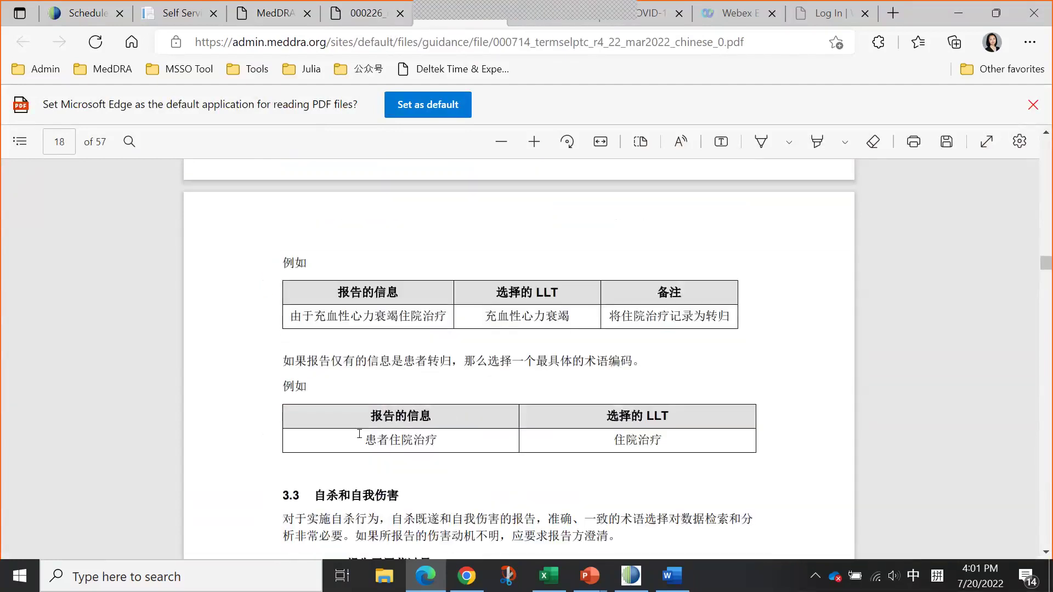
scroll(397, 422, "up", 10)
scroll(400, 422, "down", 15)
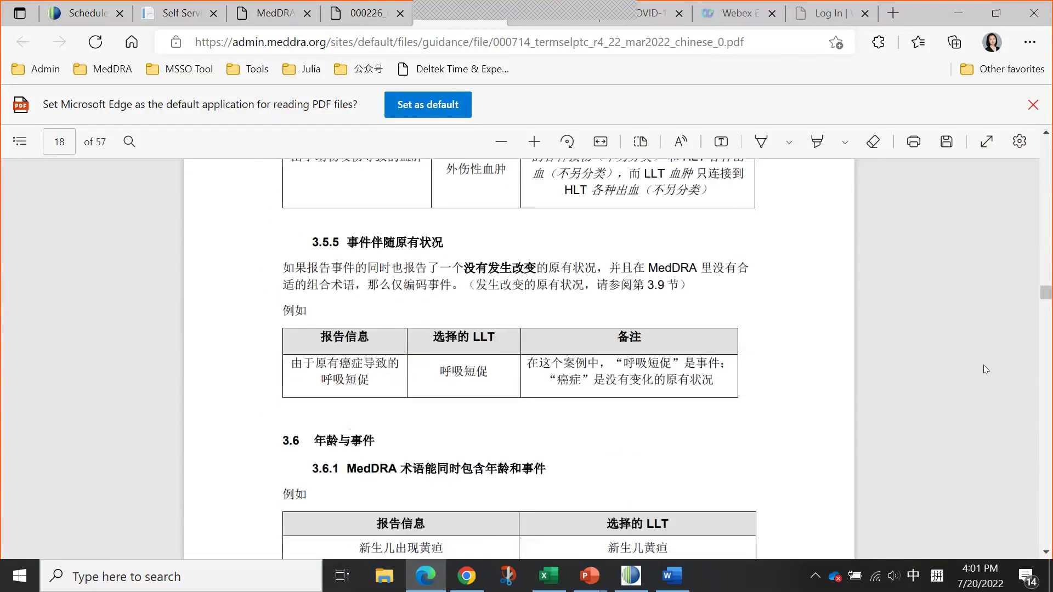
left_click_drag(1043, 292, 1017, 385)
scroll(728, 477, "down", 10)
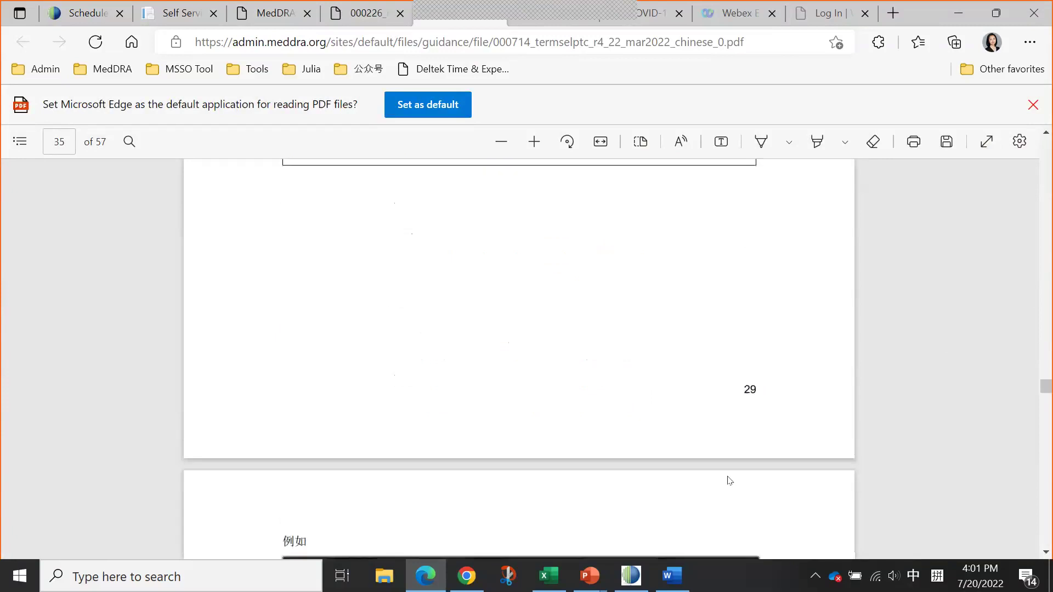
scroll(729, 480, "down", 15)
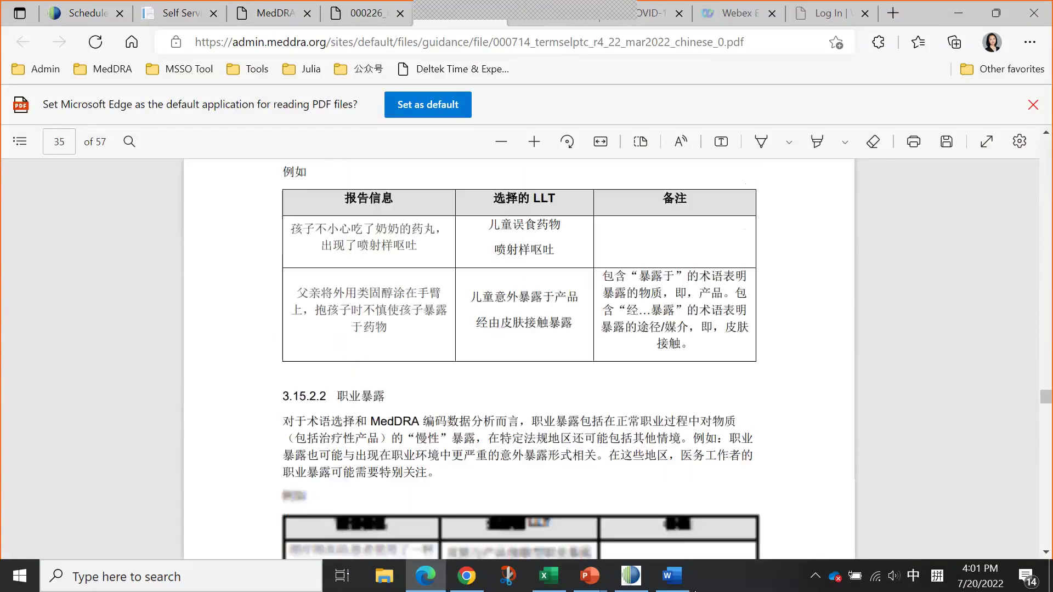
scroll(800, 473, "down", 15)
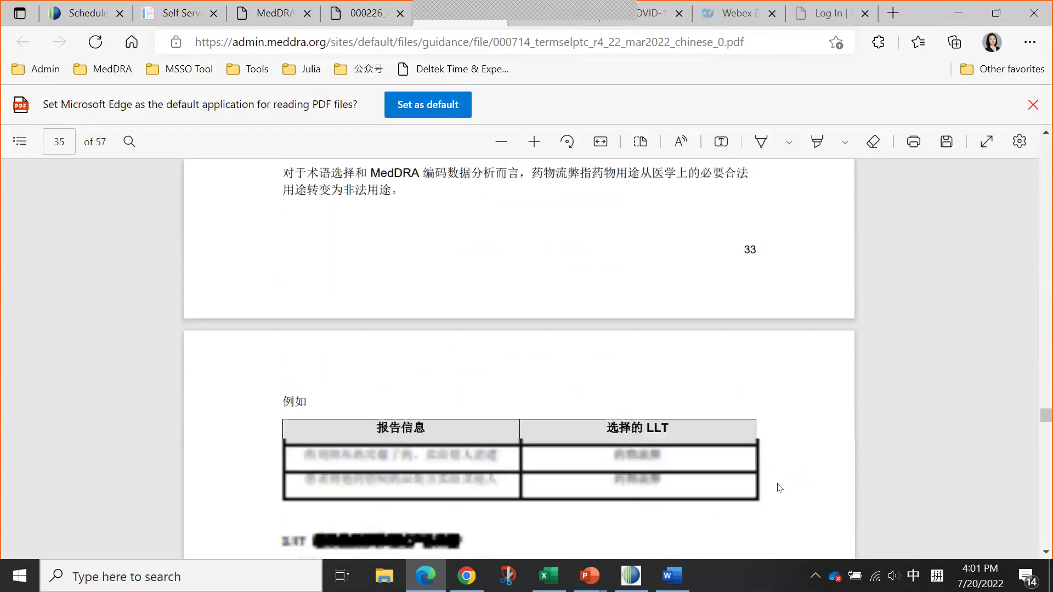
scroll(777, 489, "down", 15)
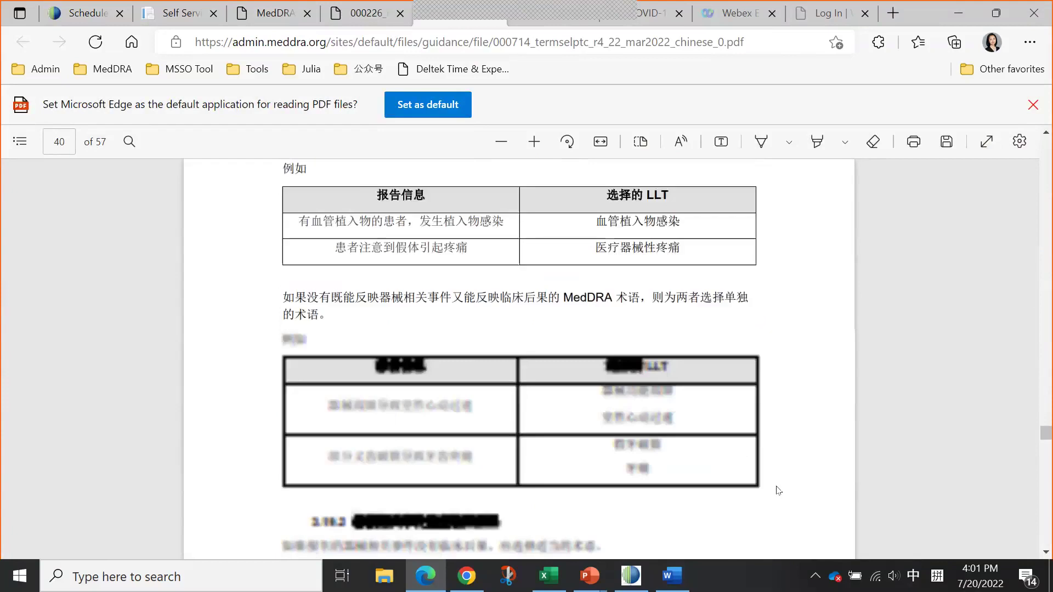
scroll(773, 497, "down", 15)
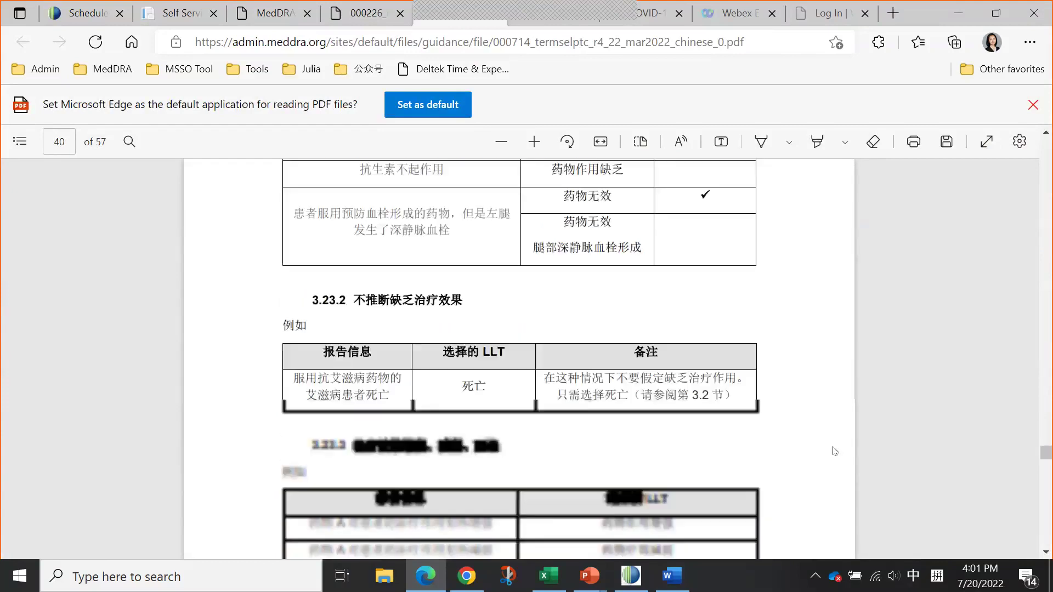
middle_click(873, 447)
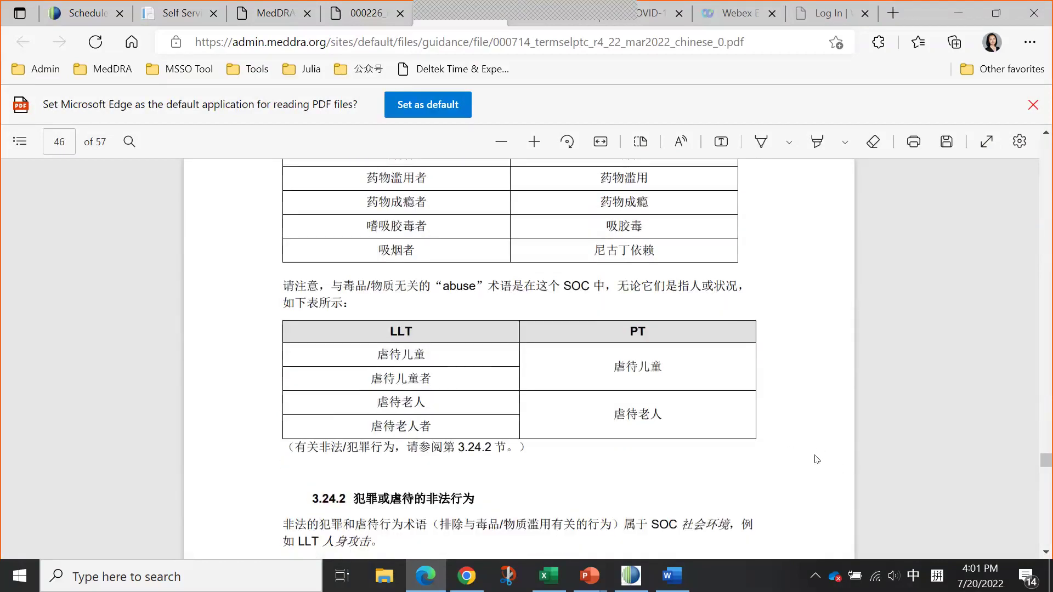
scroll(797, 463, "down", 5)
scroll(796, 462, "down", 10)
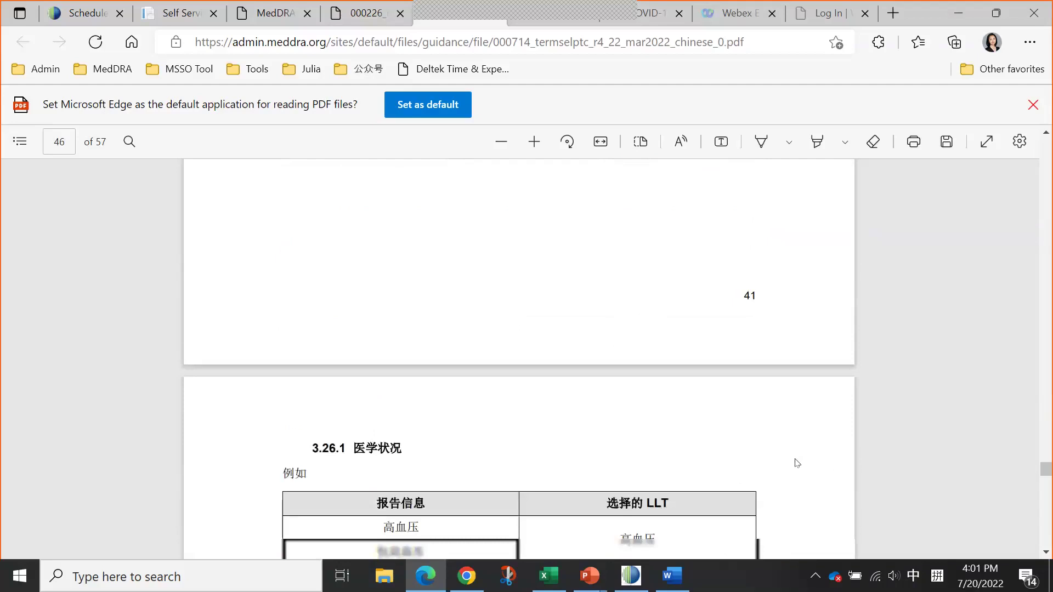
scroll(797, 462, "up", 5)
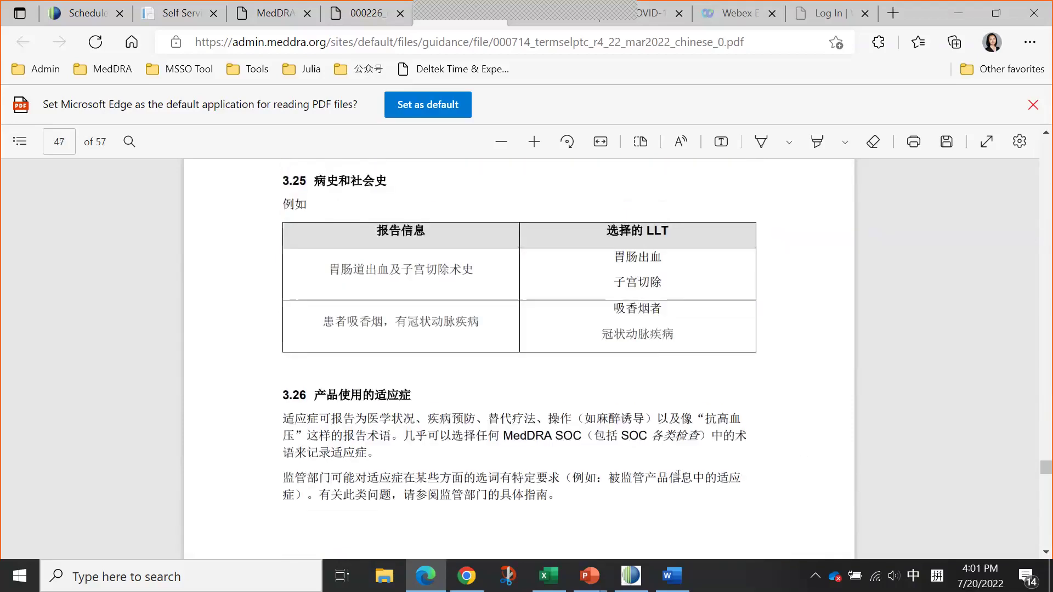
scroll(433, 382, "down", 5)
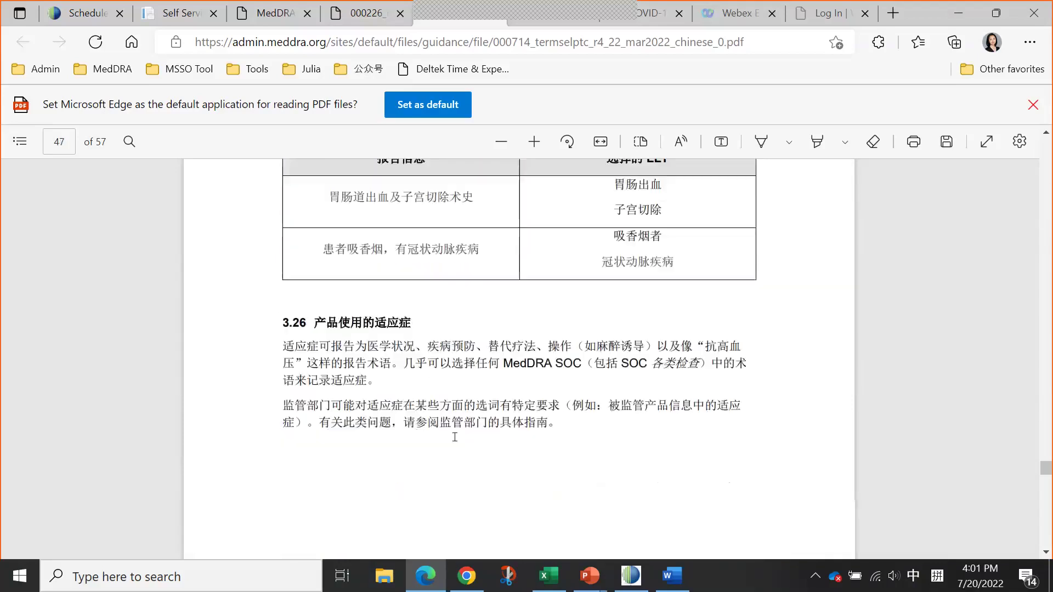
scroll(454, 437, "down", 15)
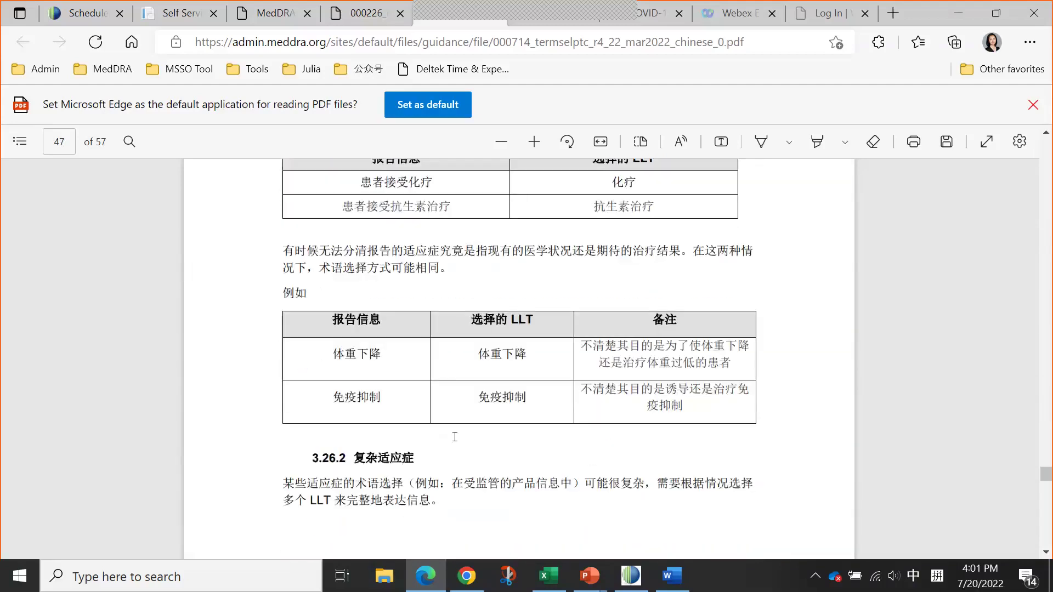
scroll(454, 437, "down", 8)
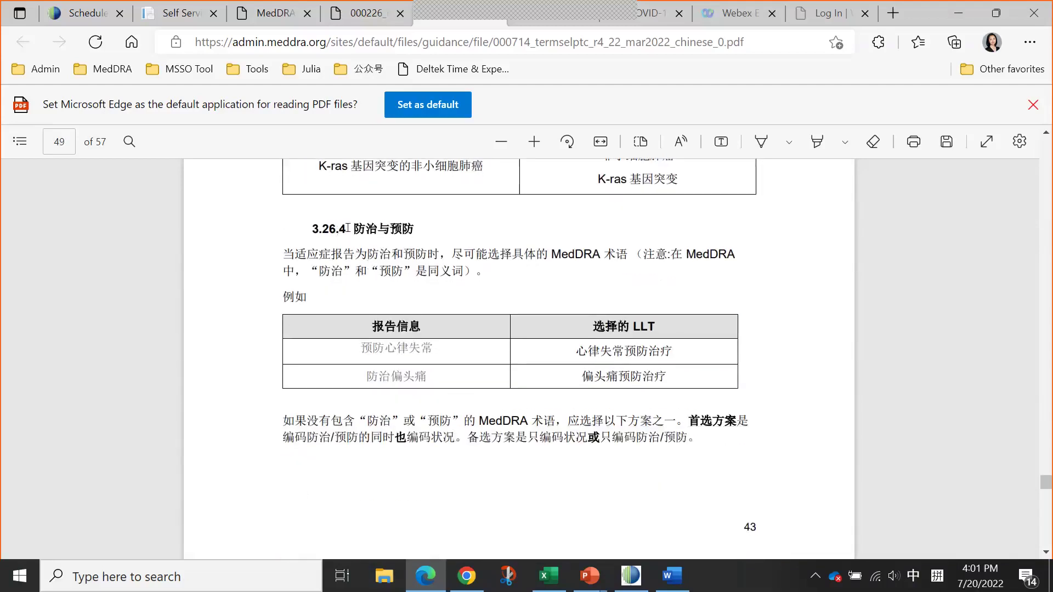
Highlight the text of section 3.26.4 防治与预防 temporarily and read on to the 防治肝毒性 example on the following page.
left_click_drag(304, 233, 779, 426)
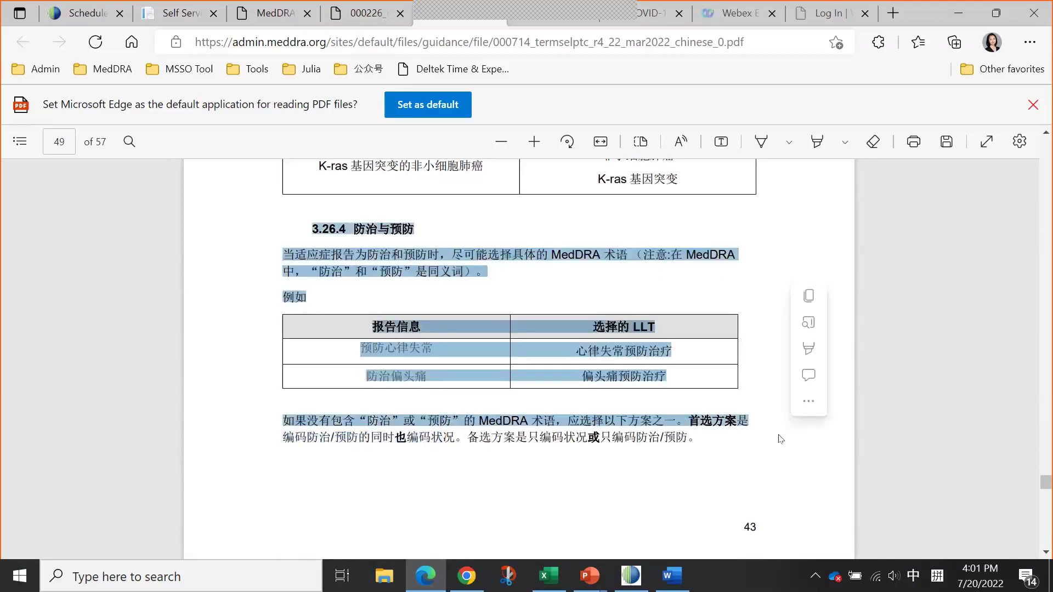
left_click(685, 464)
scroll(684, 464, "down", 5)
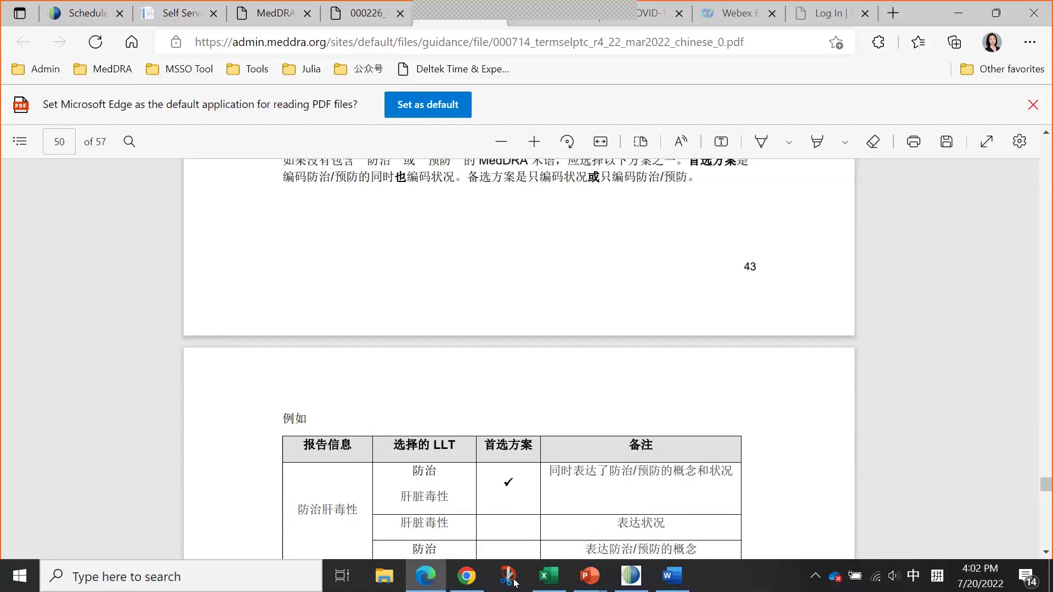
Switch to the MedDRA desktop browser, search in Chinese for 意外暴露 药 and view the matching LLTs.
left_click(631, 575)
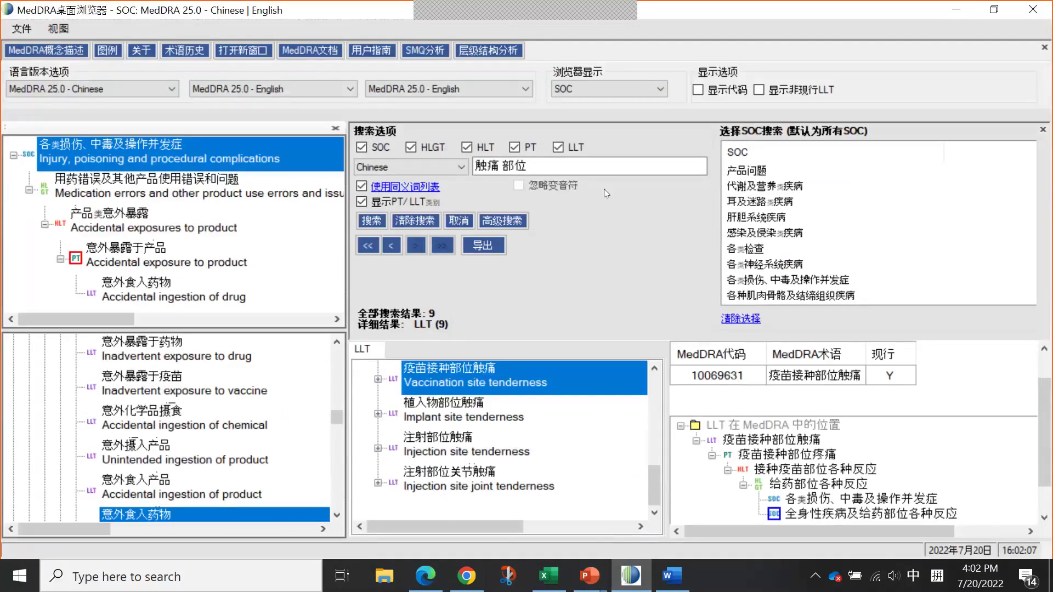
type("yiwai")
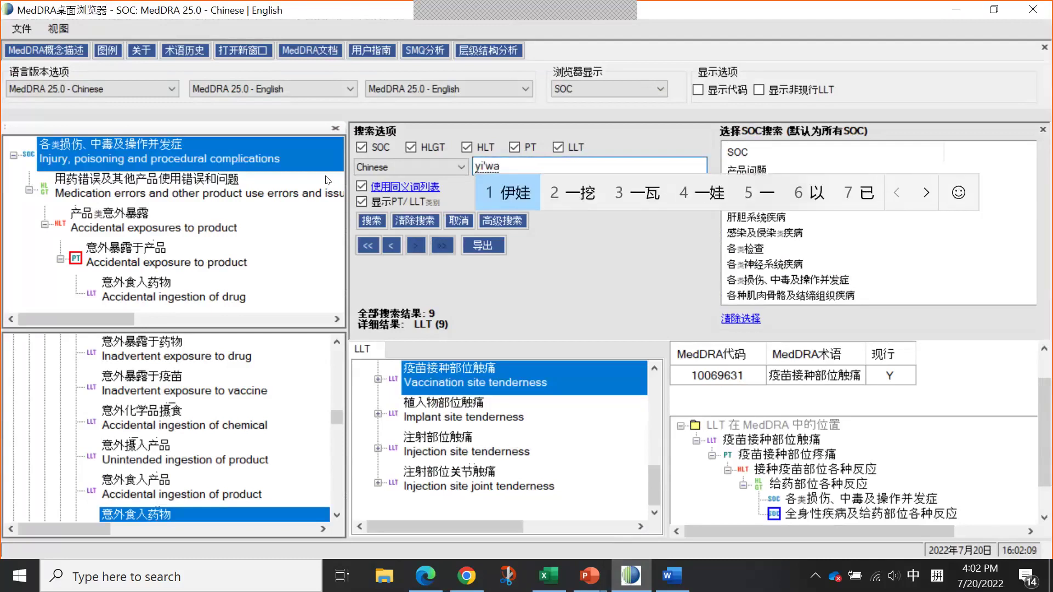
key("space")
type("baolou")
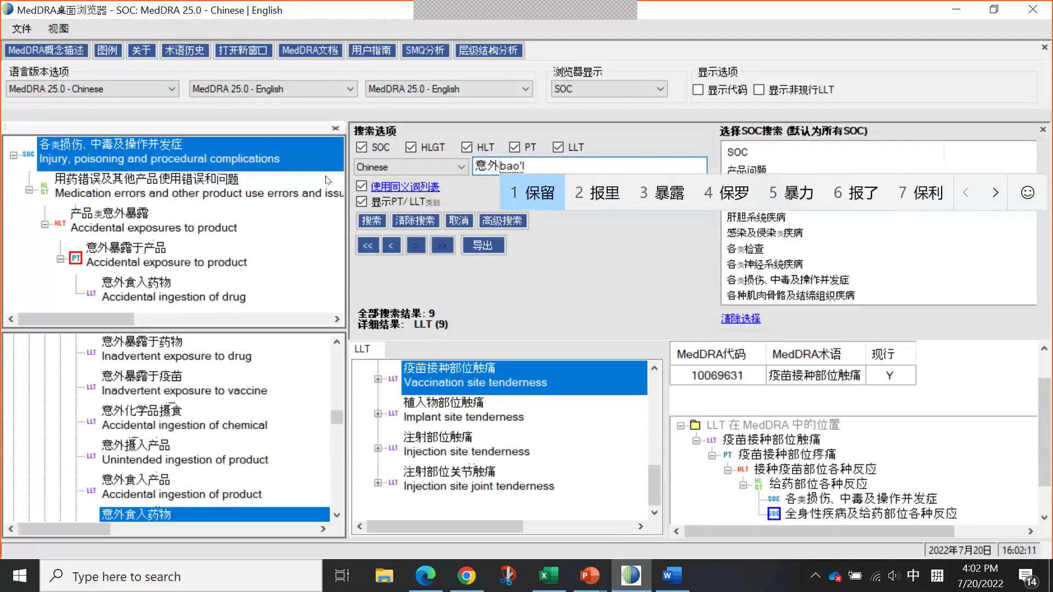
type("2")
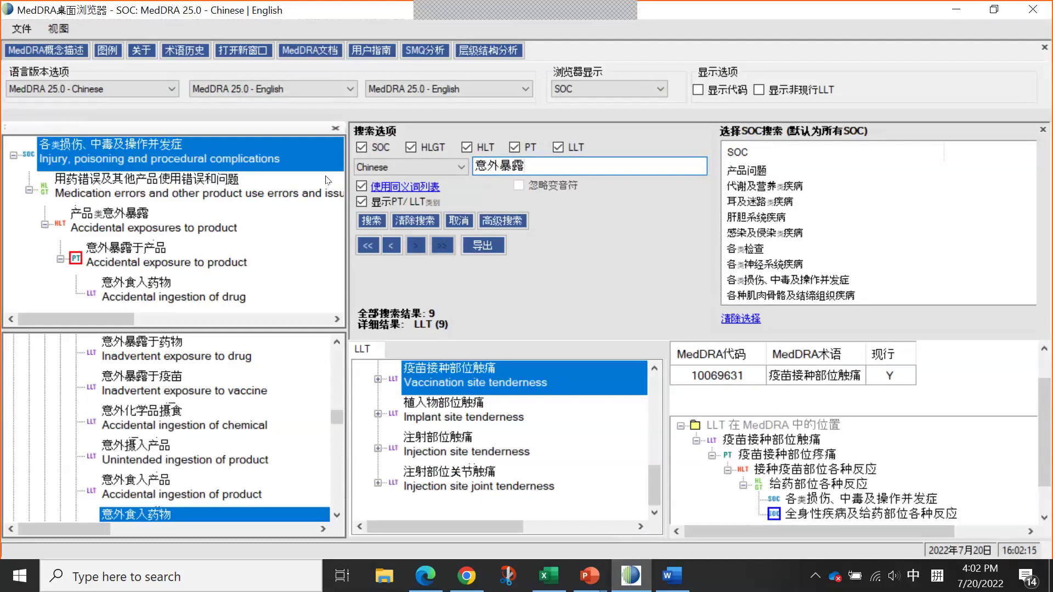
type("yao")
key("space")
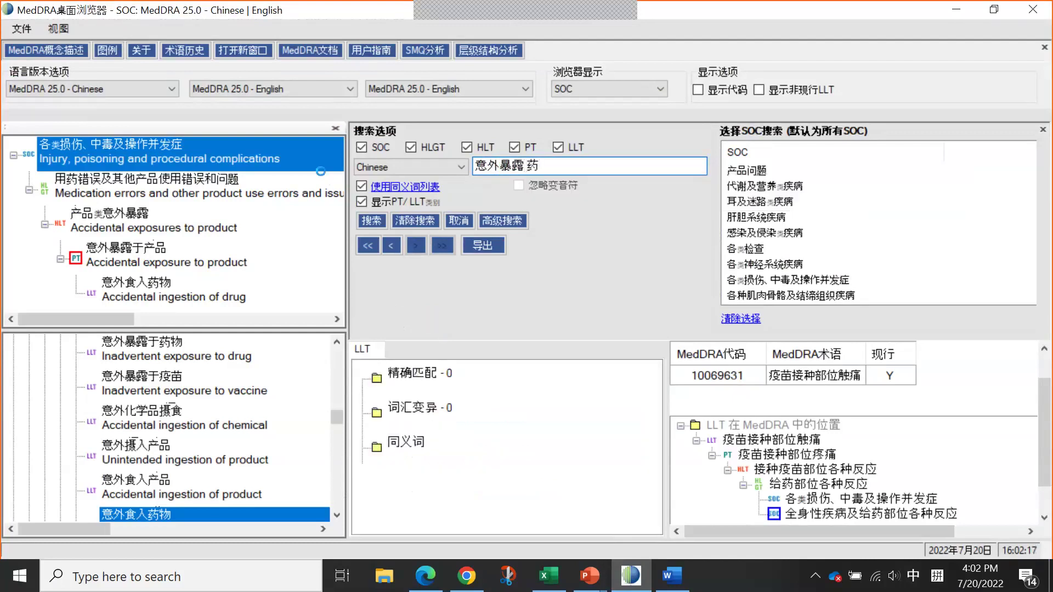
scroll(467, 409, "down", 1)
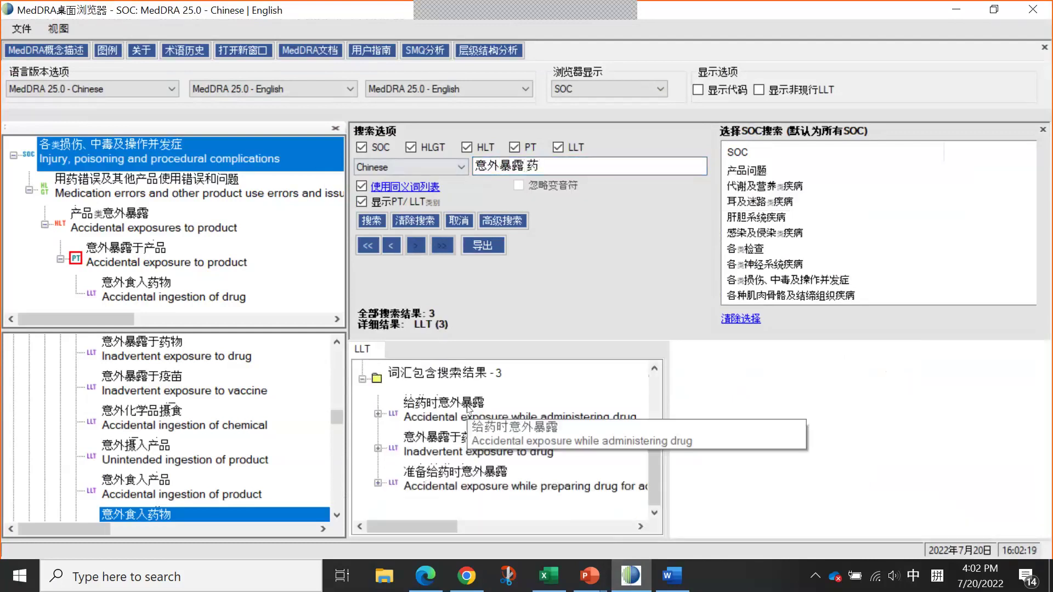
Show the LLT 意外暴露于药物 from the search results in the SOC hierarchy and enlarge the hierarchy tree pane.
left_click(446, 450)
right_click(446, 449)
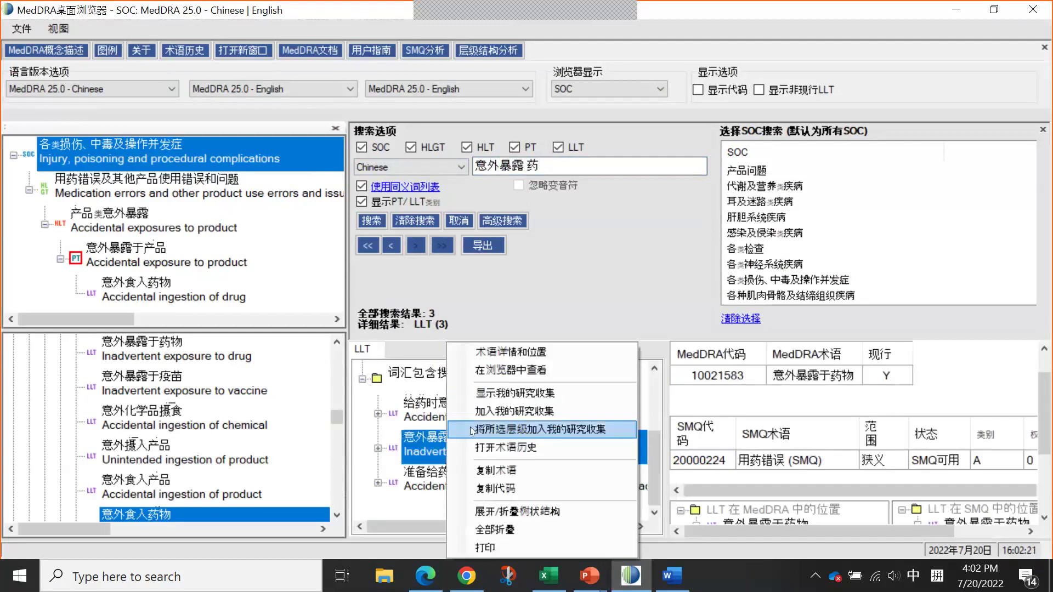
left_click(485, 373)
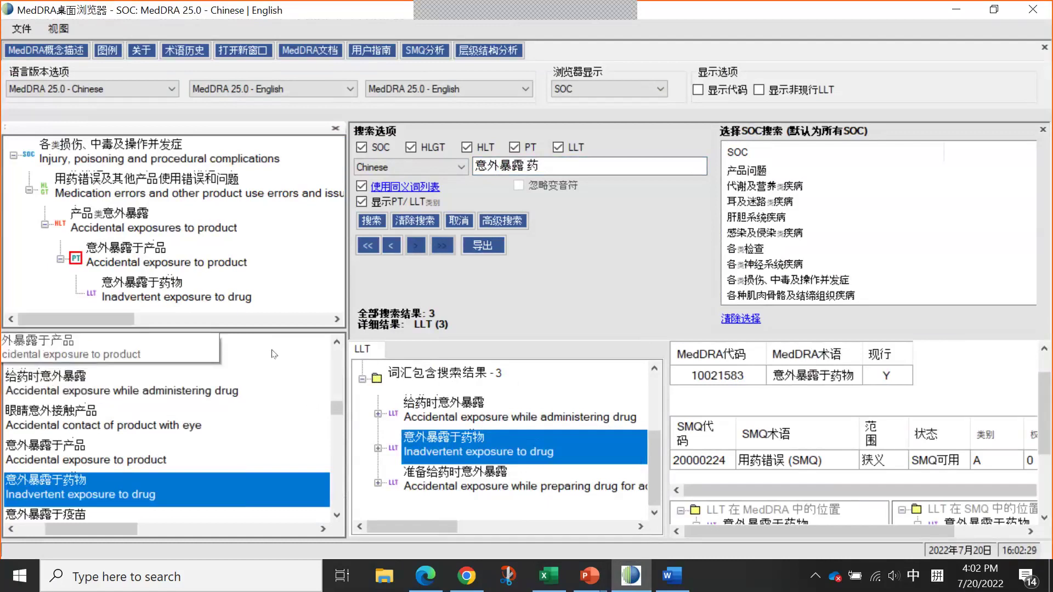
left_click(84, 531)
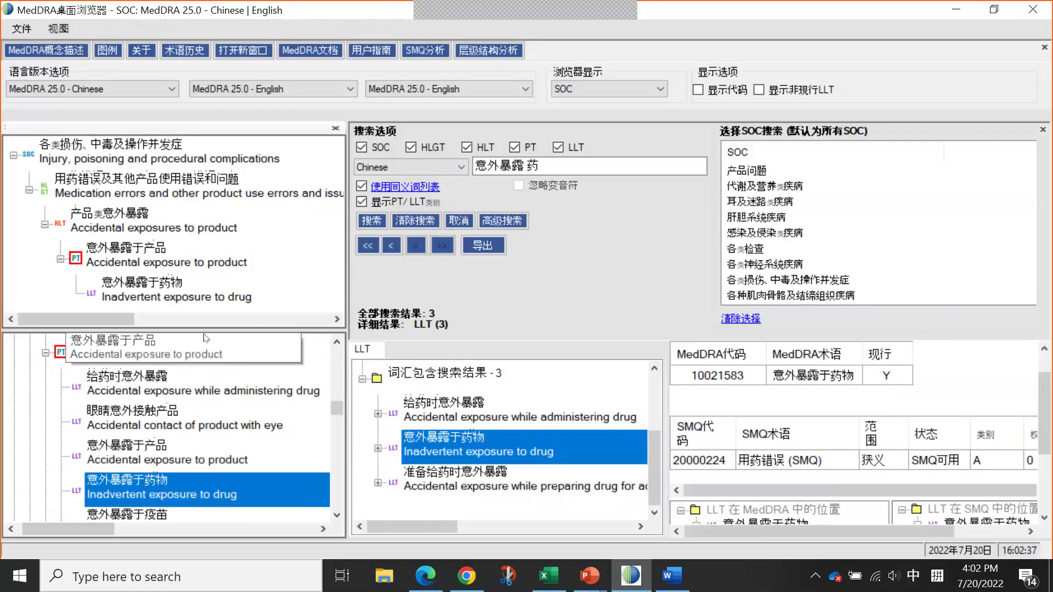
left_click_drag(234, 221, 231, 218)
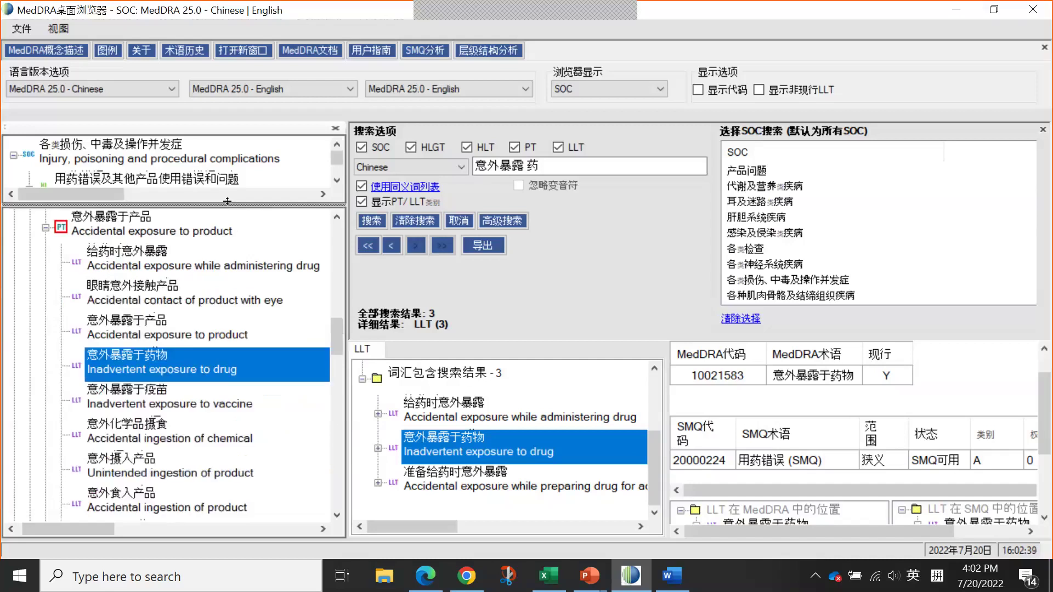
View the details of the LLT 意外食入产品 and its PT 意外暴露于产品, and look over the higher levels of the hierarchy.
left_click(120, 507)
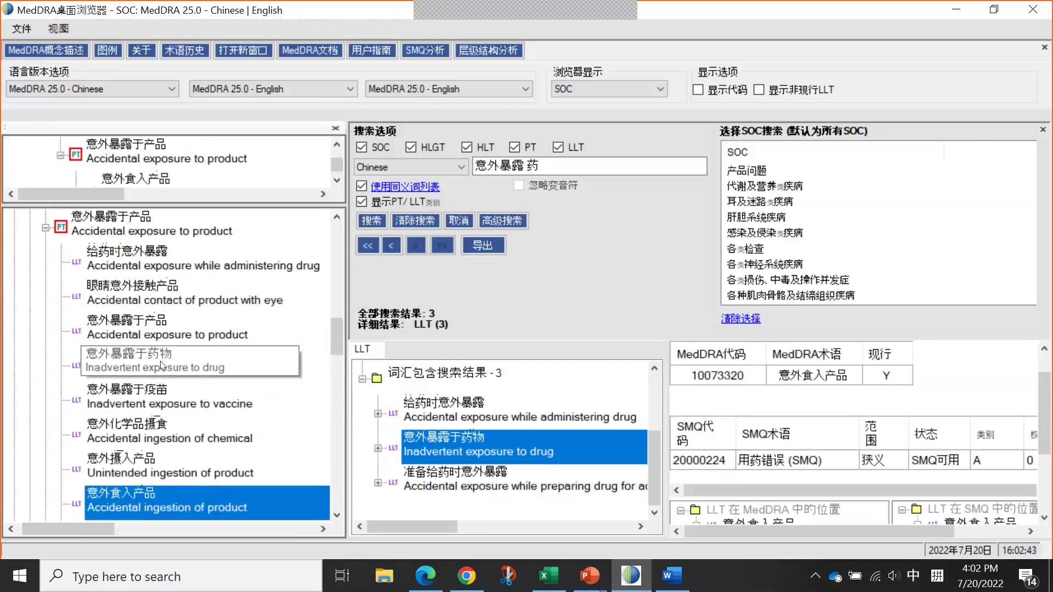
left_click(145, 235)
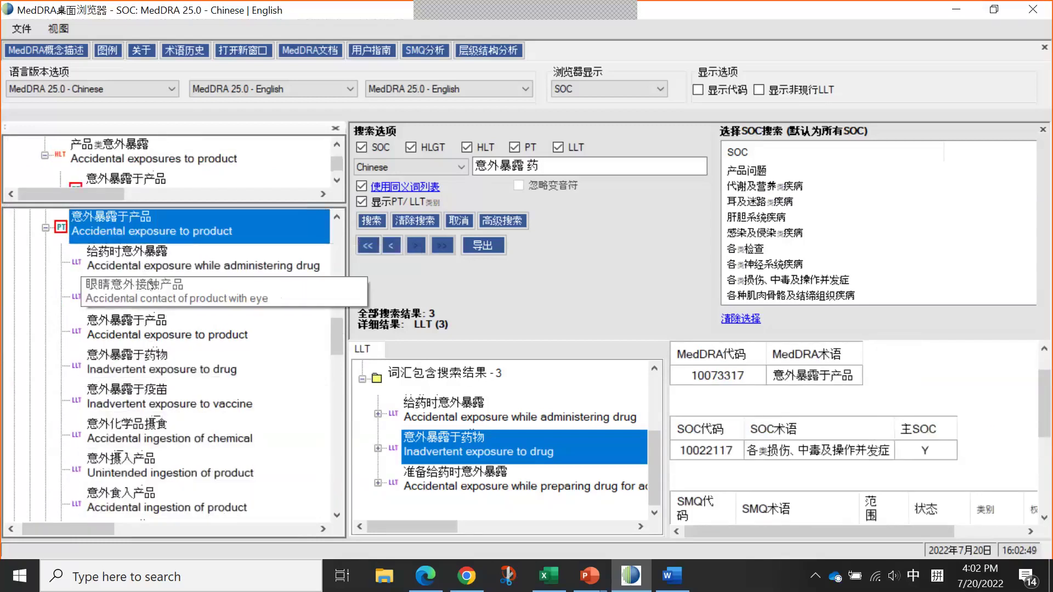
left_click(109, 498)
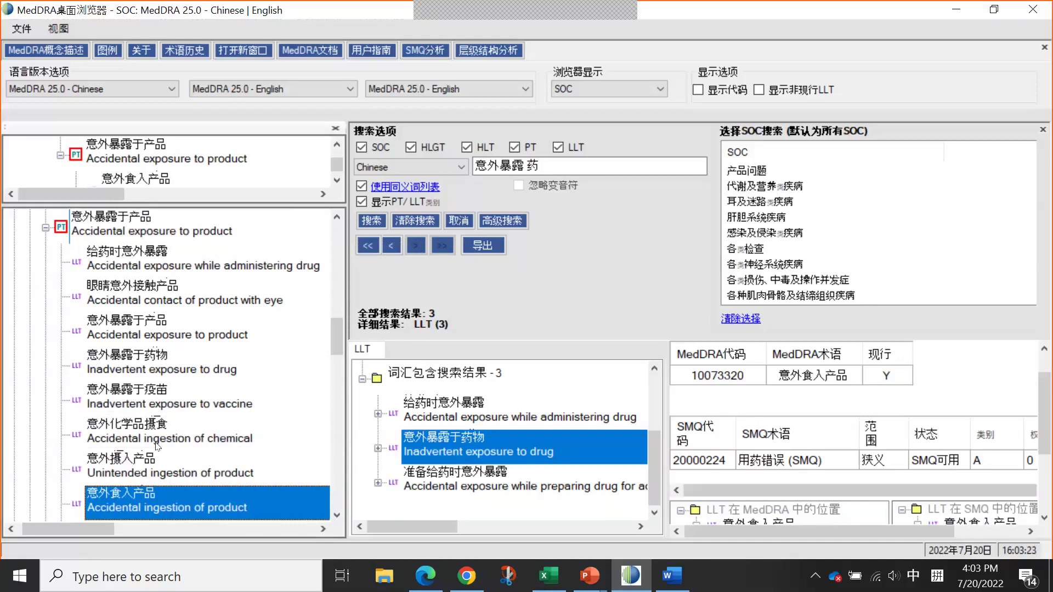
scroll(284, 361, "up", 3)
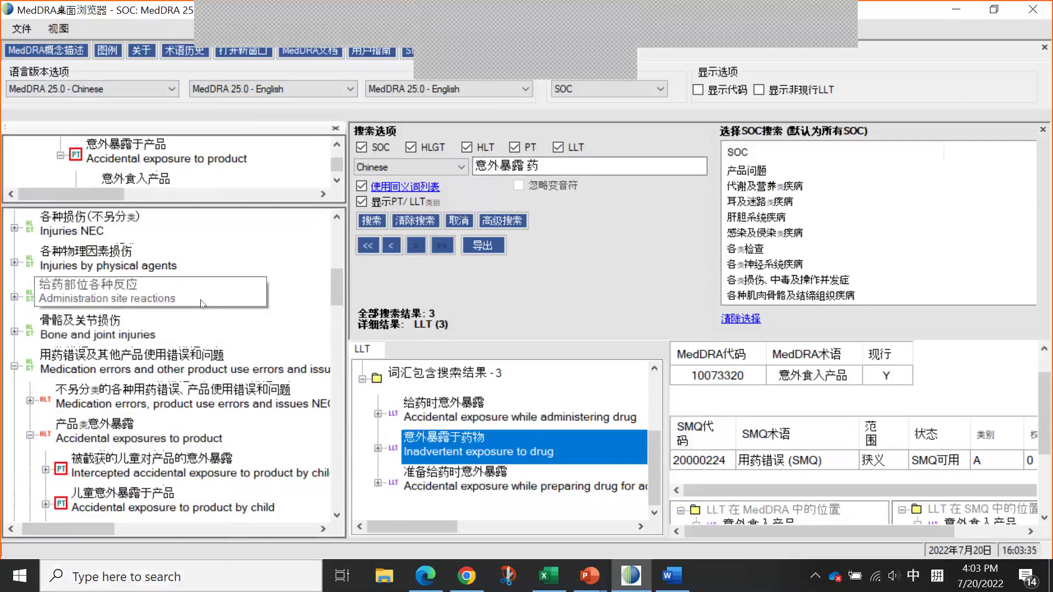
left_click(21, 28)
left_click(40, 51)
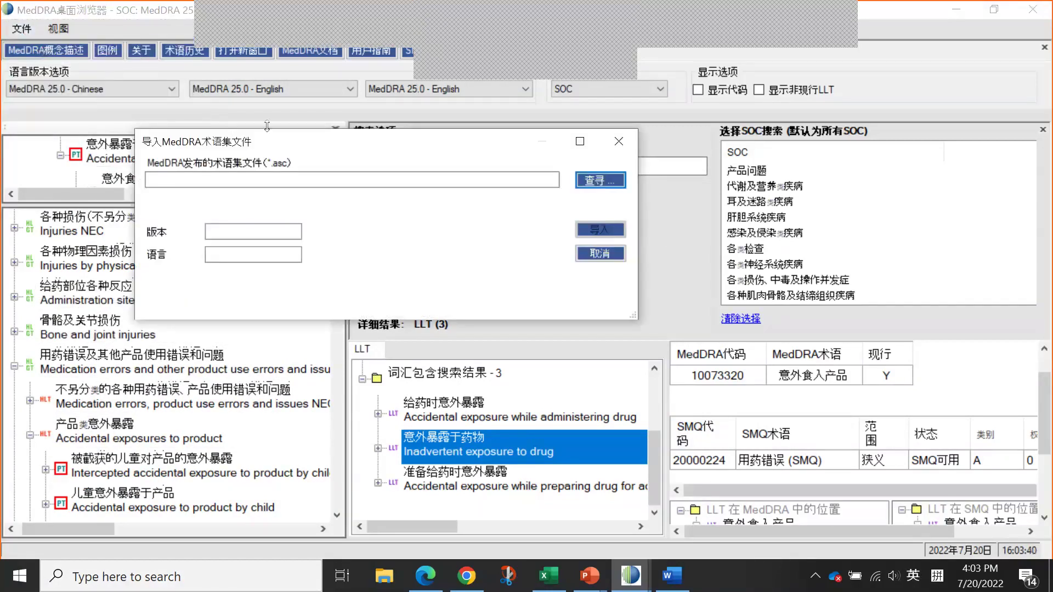
left_click(631, 142)
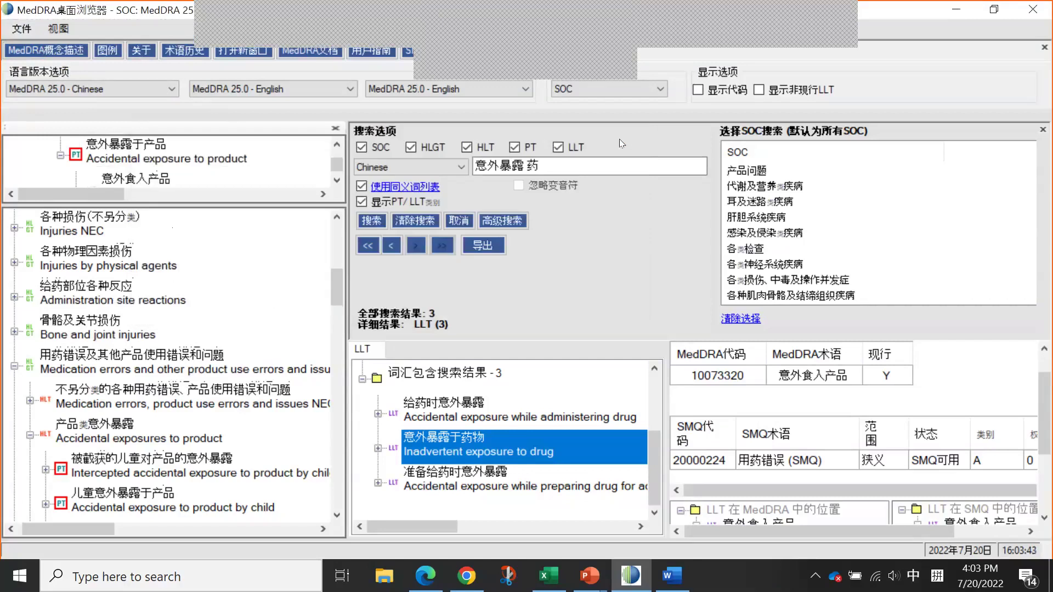
Switch to Microsoft Edge and open the Training Materials page from the MedDRA website's training schedule.
left_click(425, 575)
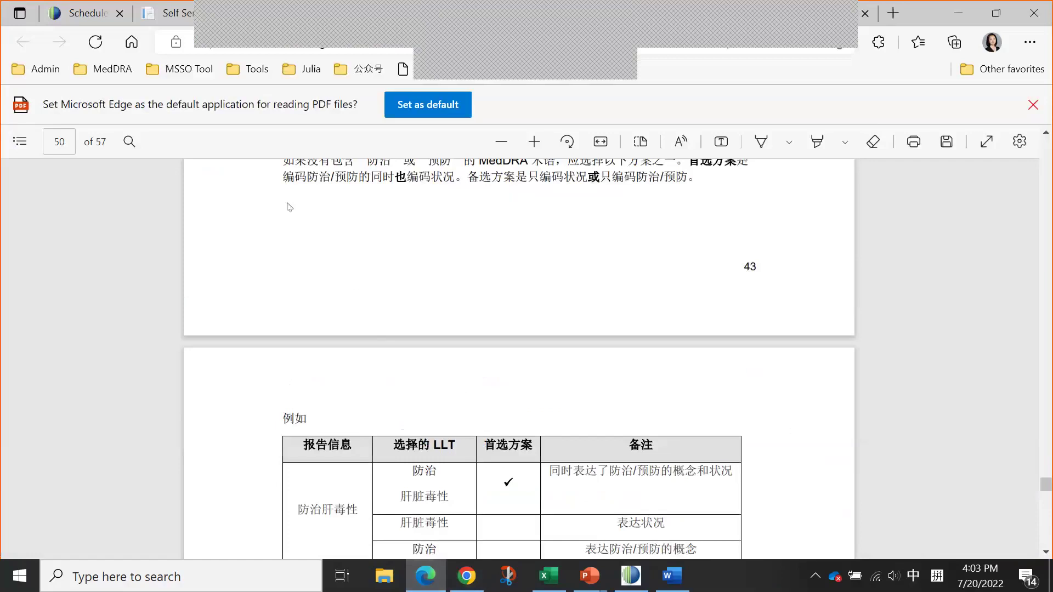
left_click(82, 14)
scroll(370, 197, "up", 4)
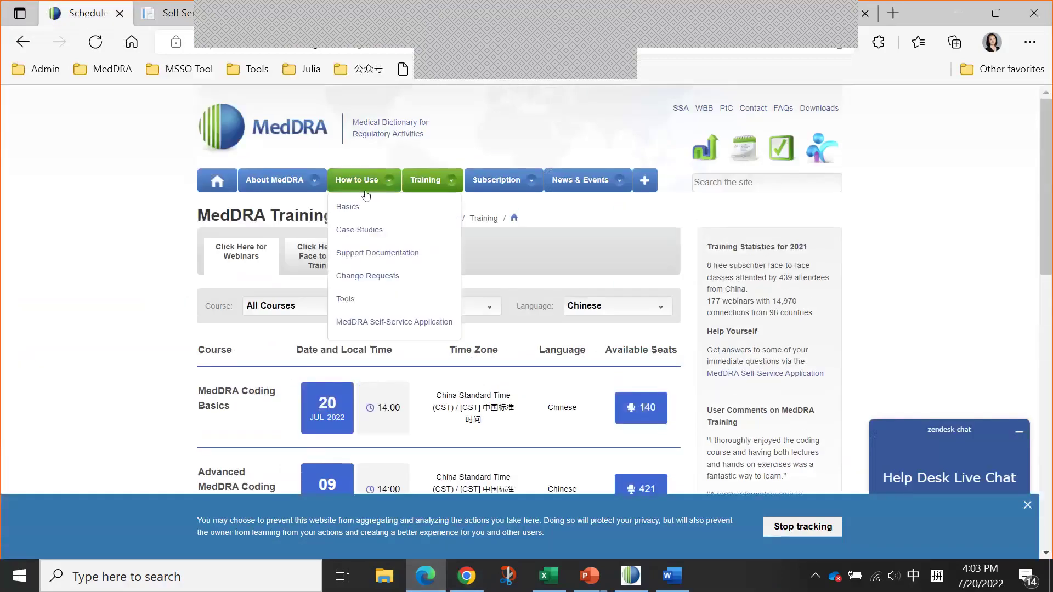
mouse_move(418, 189)
left_click(433, 299)
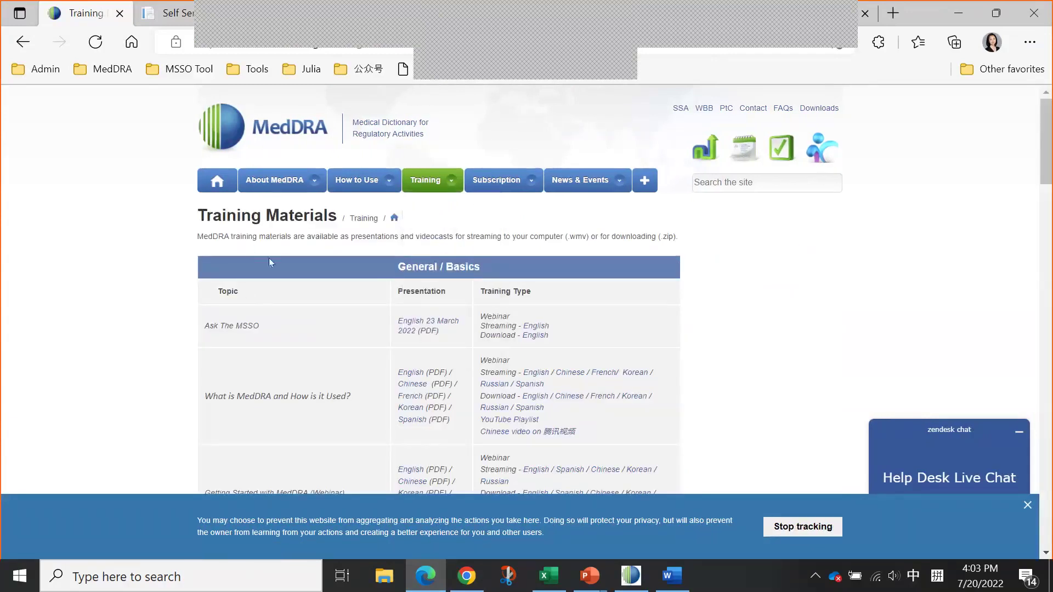
Look through the General / Basics and Coding training materials for their Chinese presentations and videos.
scroll(317, 272, "down", 1)
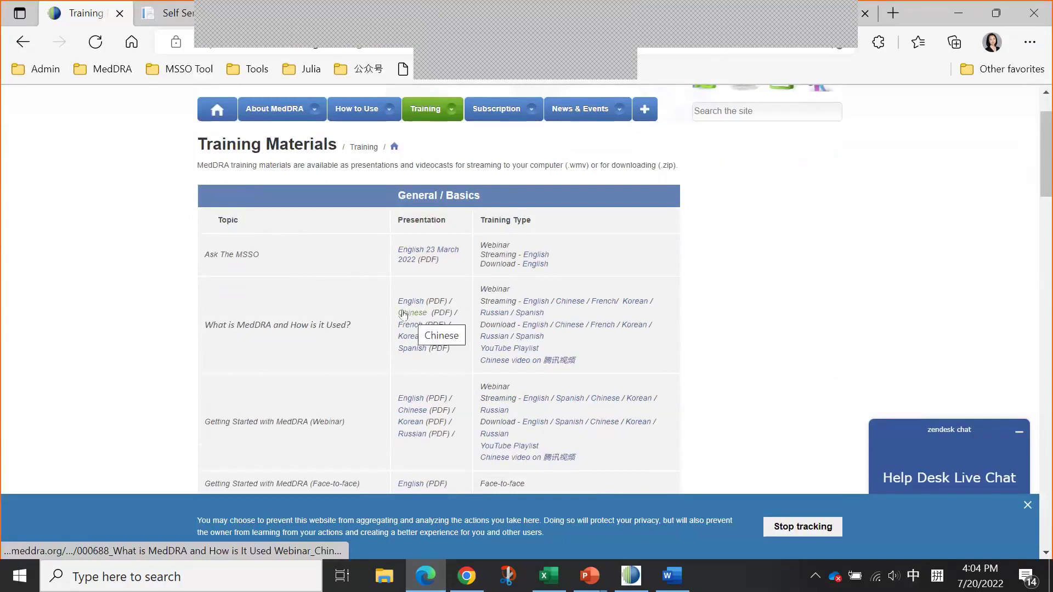
scroll(398, 329, "down", 3)
scroll(397, 332, "down", 1)
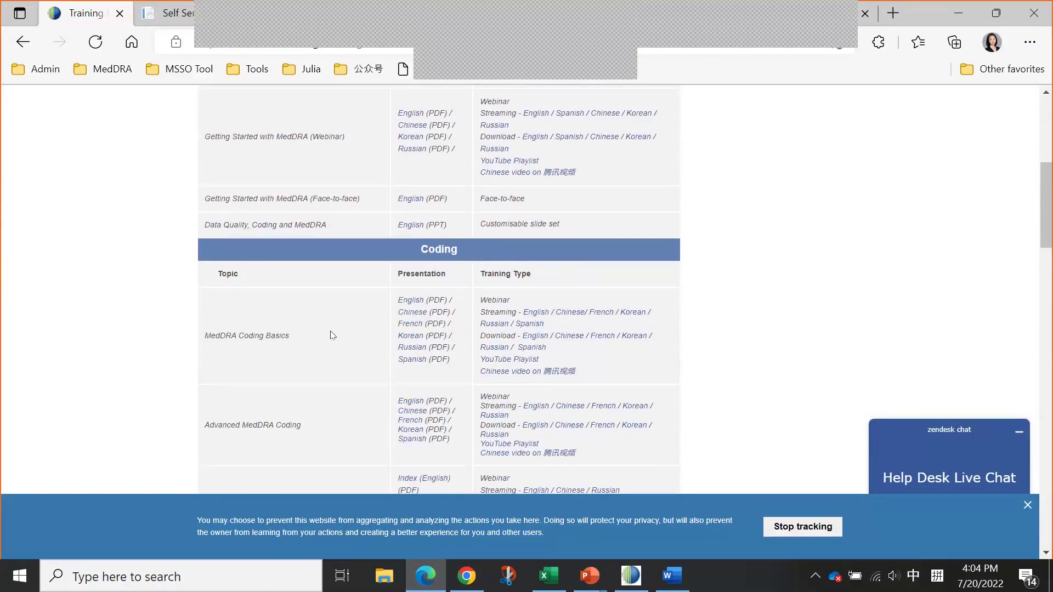
scroll(331, 335, "up", 4)
scroll(331, 335, "up", 1)
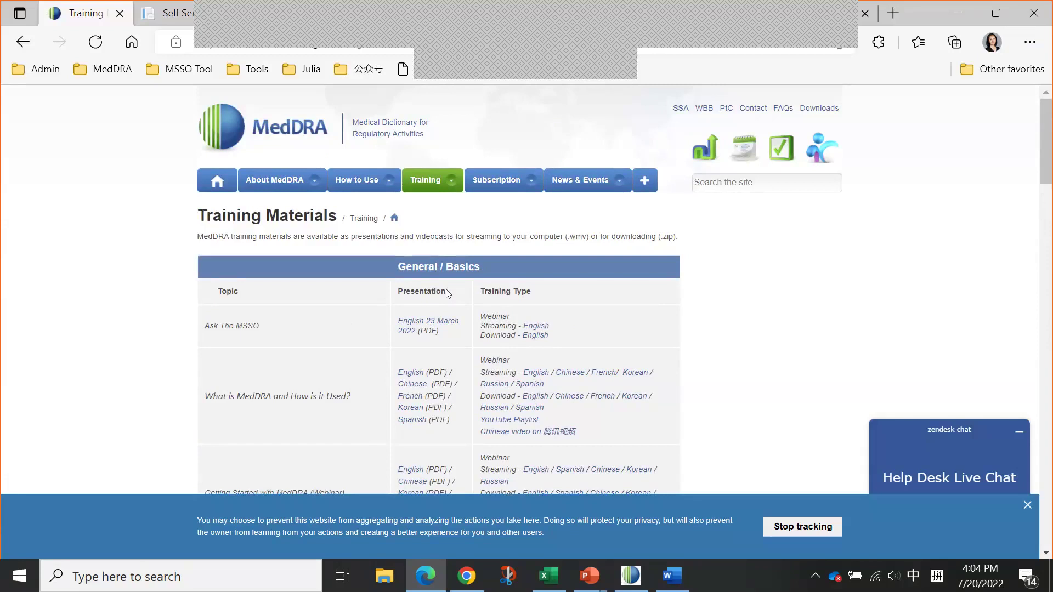
Open the Support Documentation page under How to Use and set its language to 中文 (Chinese).
mouse_move(347, 186)
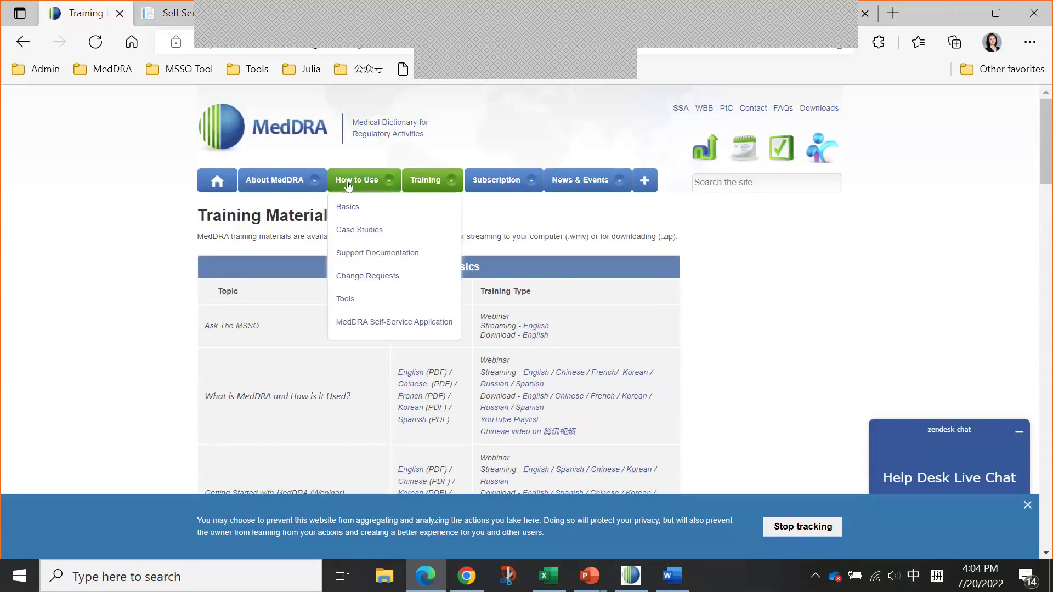
left_click(346, 255)
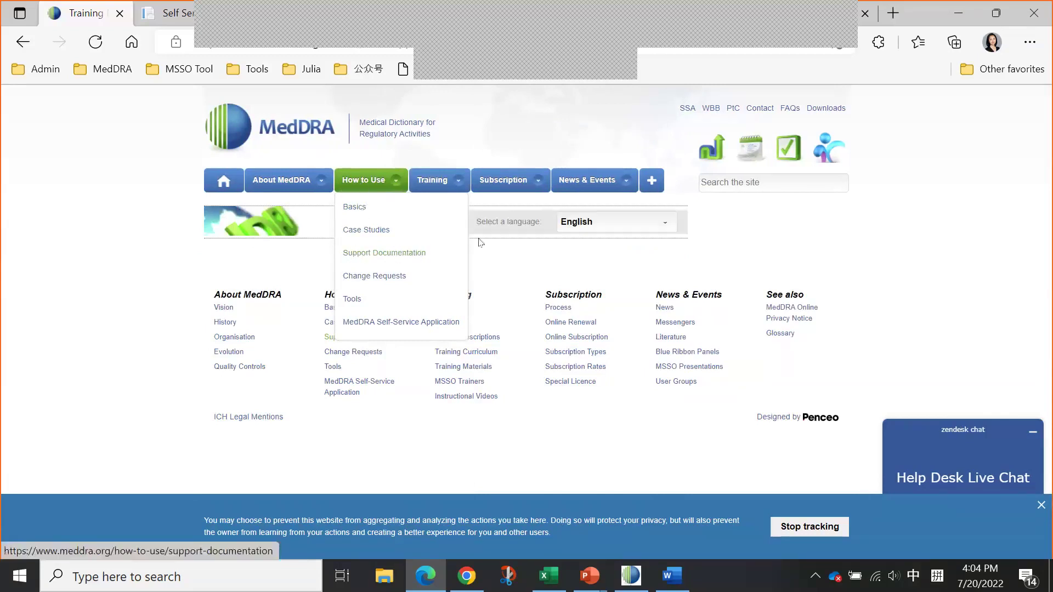
left_click(570, 241)
left_click(573, 263)
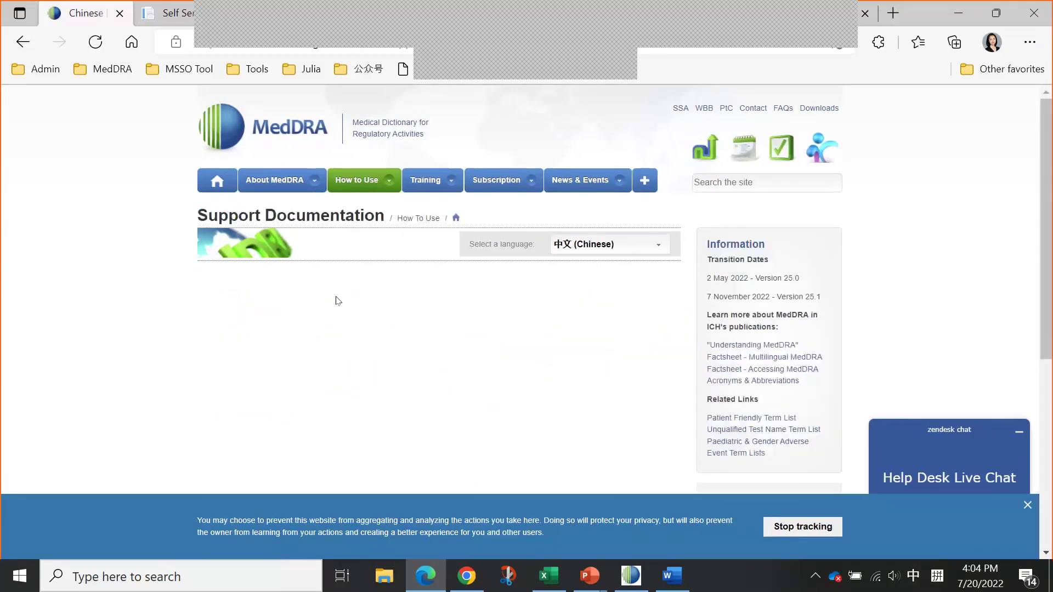
View the documents listed under 考虑要点文档和 MedDRA 最佳规范文档 and under MedDRA 25.0 版 中文, and return to the first list.
left_click(251, 280)
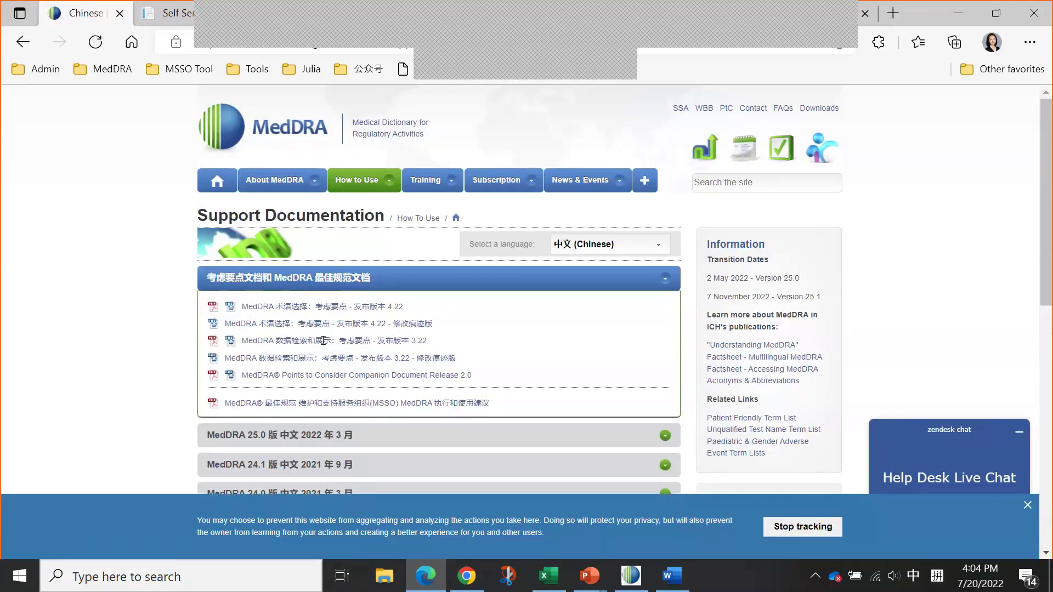
scroll(323, 341, "down", 1)
left_click(310, 363)
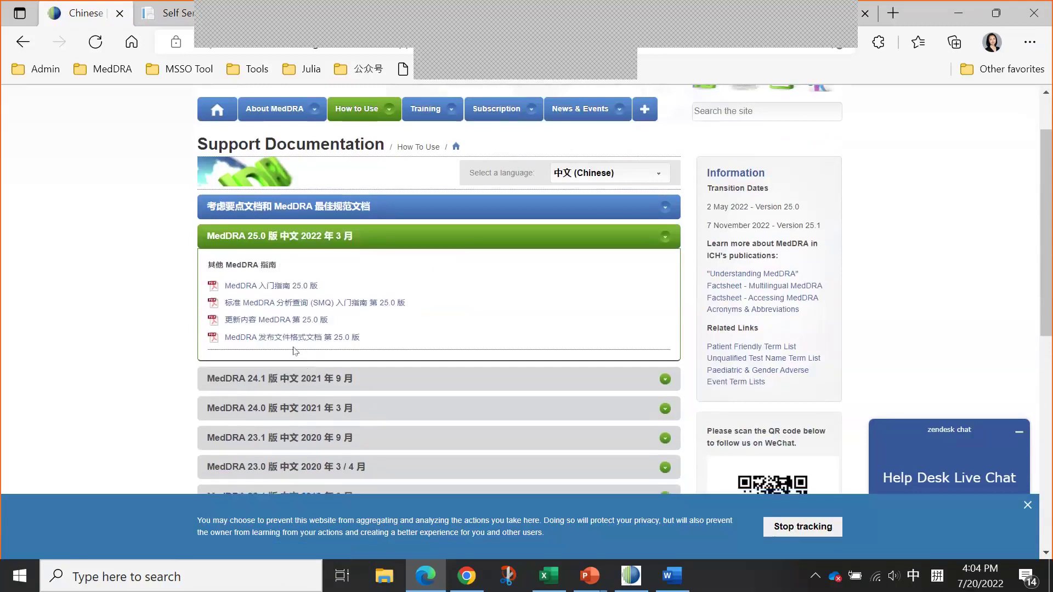
left_click(308, 211)
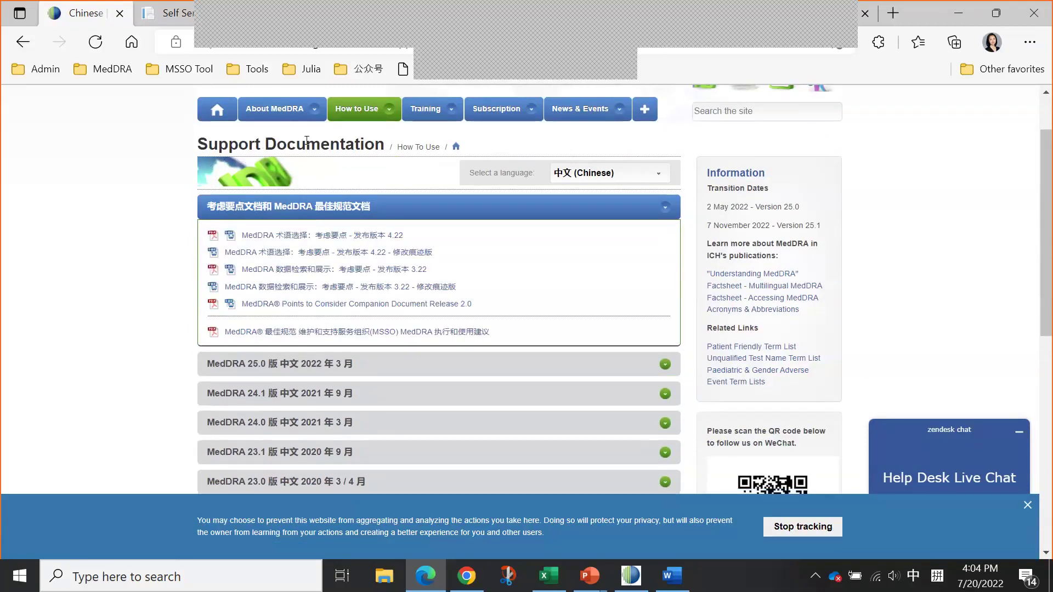